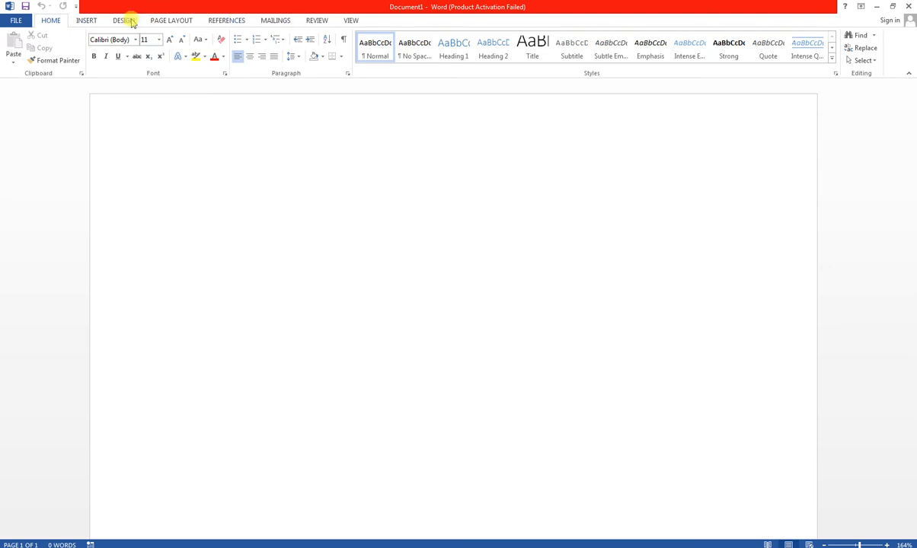
left_click(164, 23)
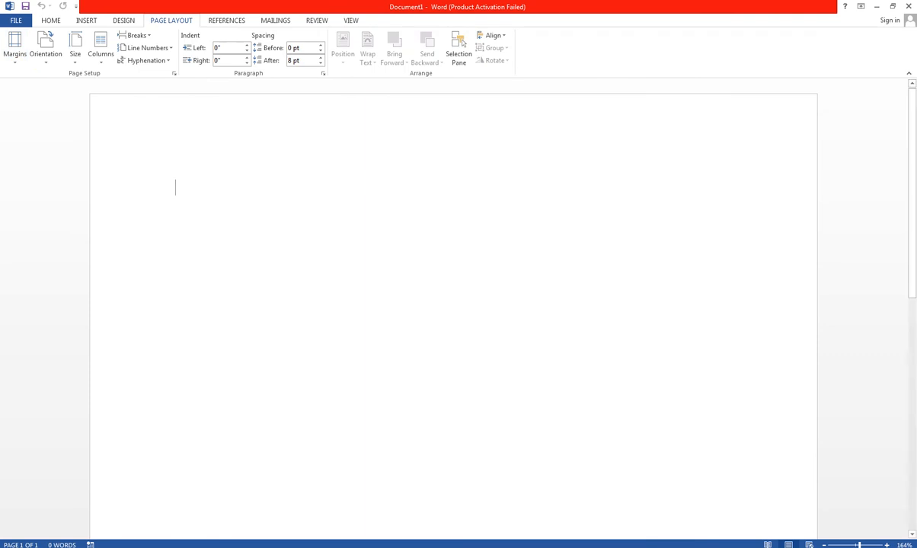
left_click_drag(859, 546, 850, 545)
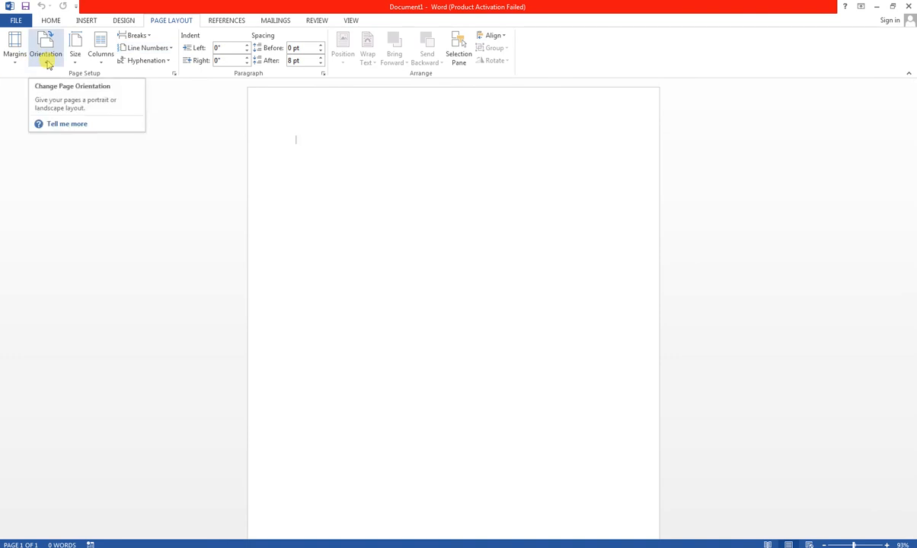
left_click(86, 18)
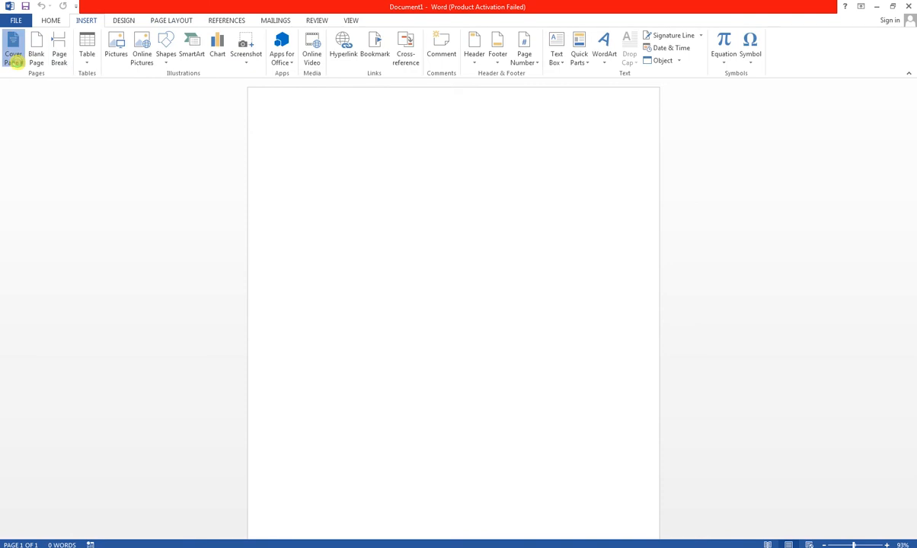
left_click(15, 60)
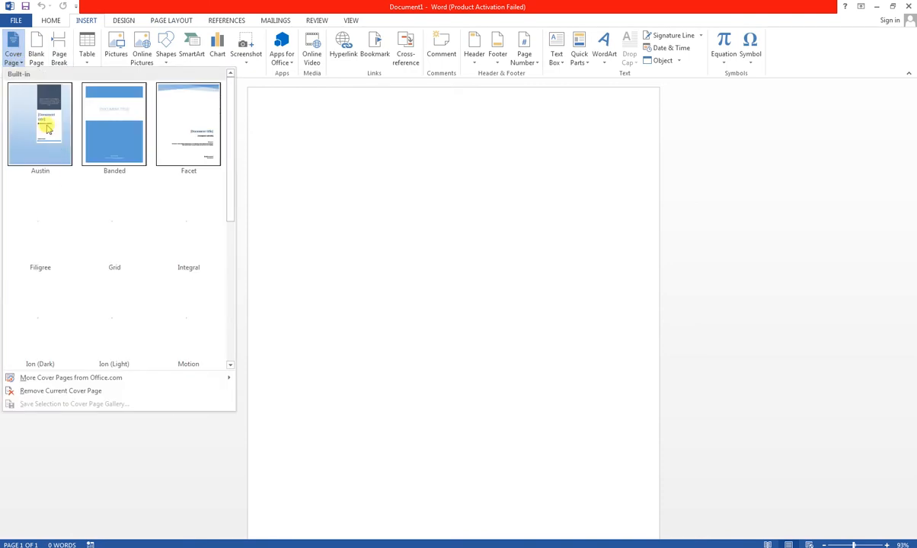
left_click(251, 76)
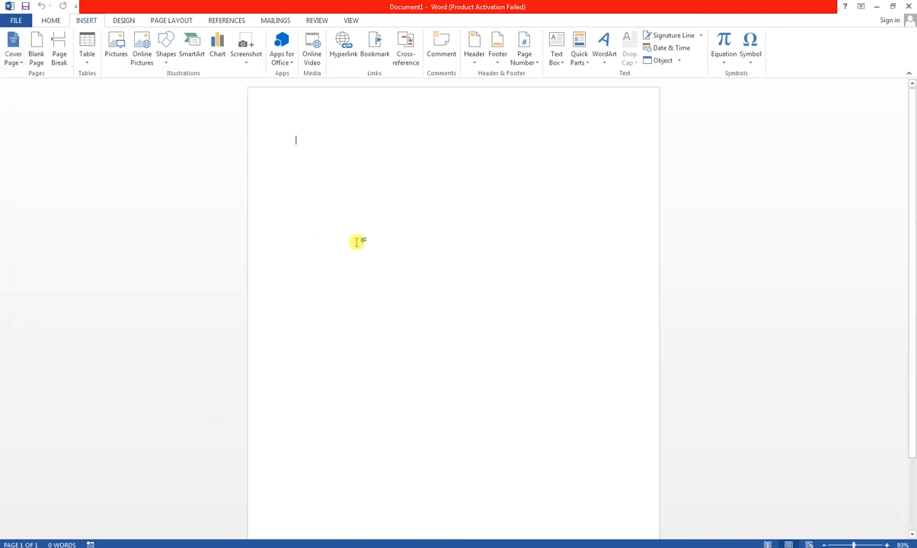
left_click(126, 22)
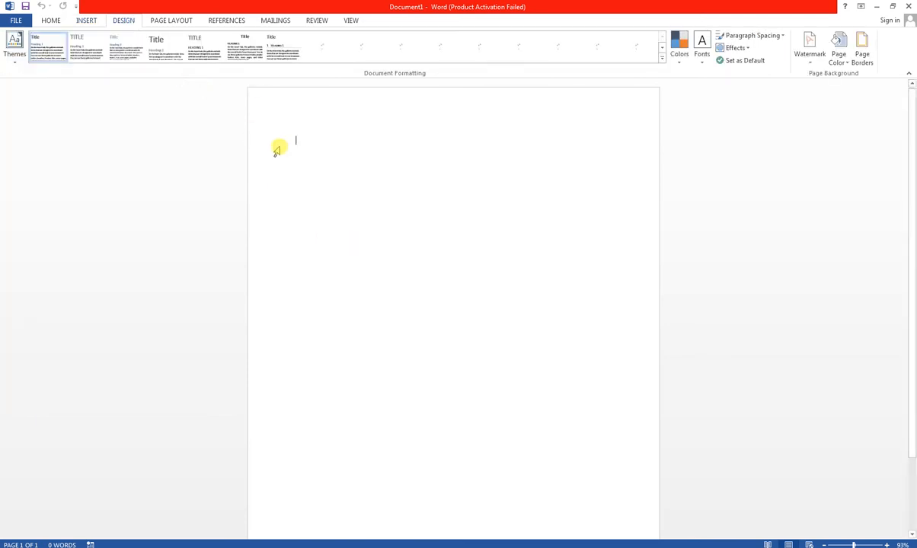
left_click(174, 22)
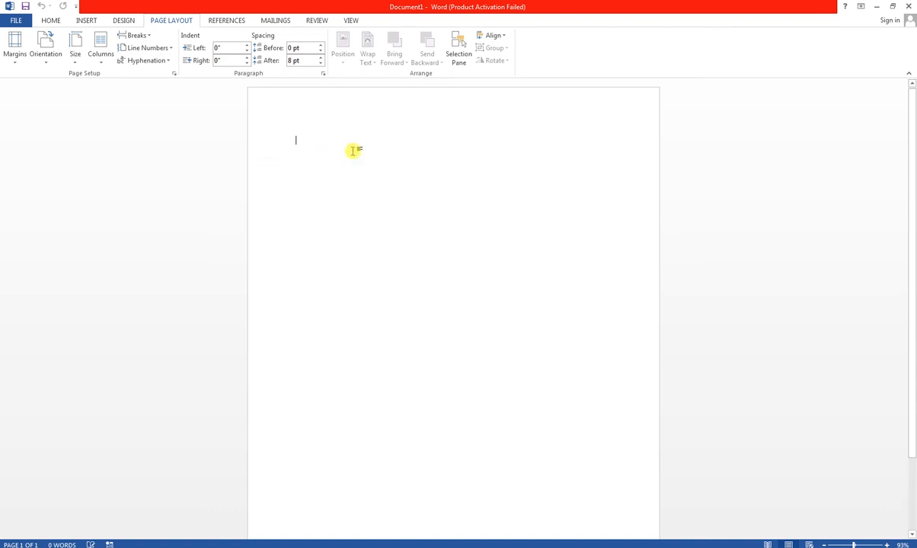
Switch the page orientation to landscape, back to portrait, and finally to landscape again.
left_click(46, 65)
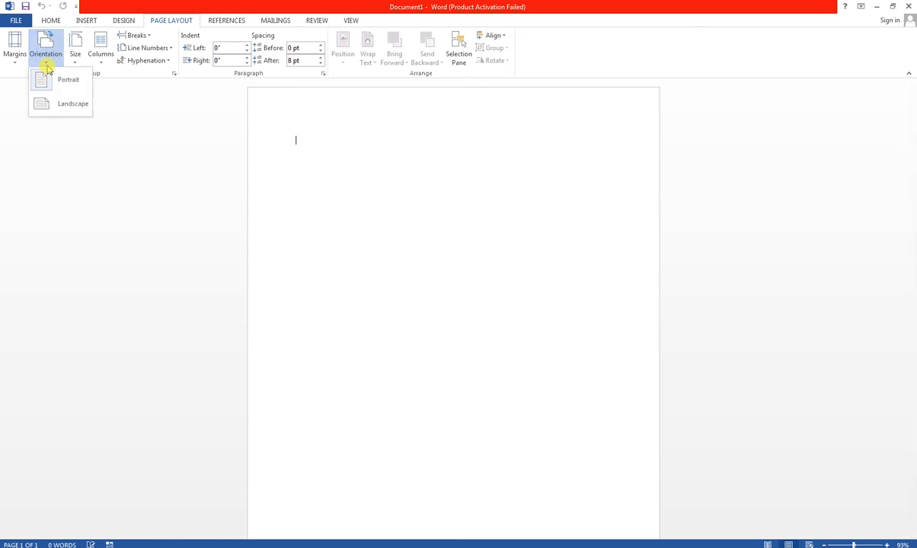
left_click(52, 107)
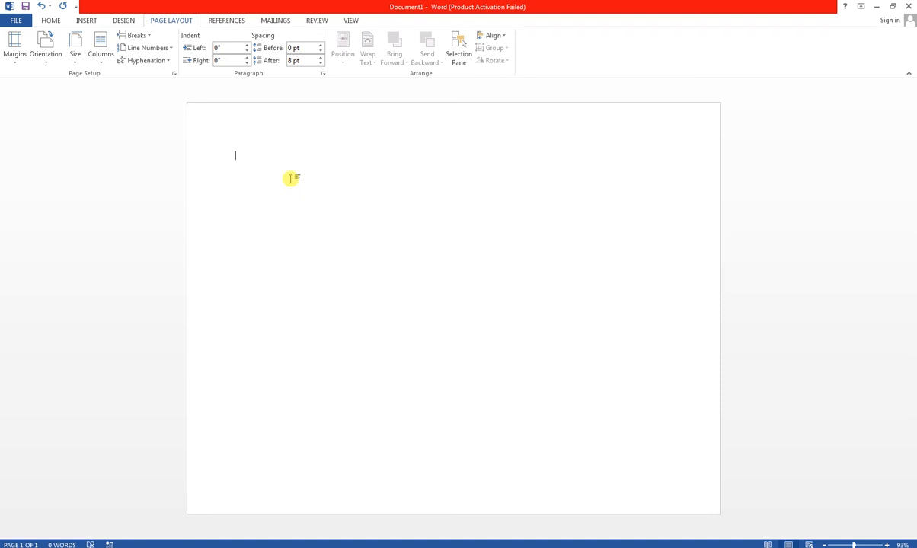
left_click(48, 58)
left_click(55, 84)
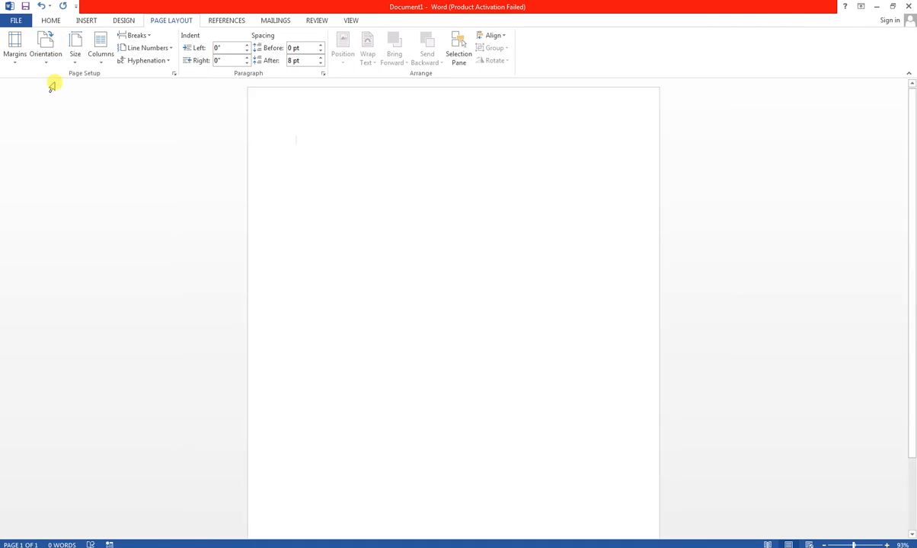
left_click(45, 60)
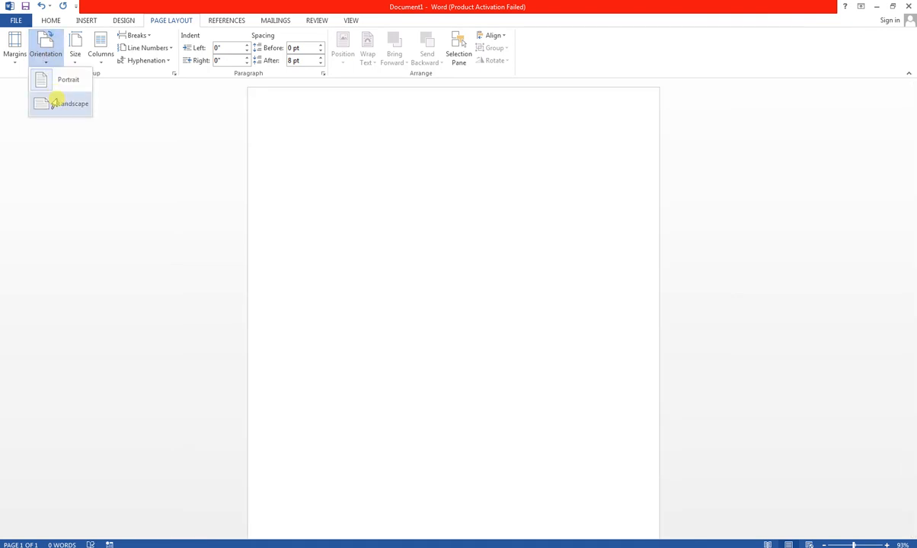
left_click(54, 101)
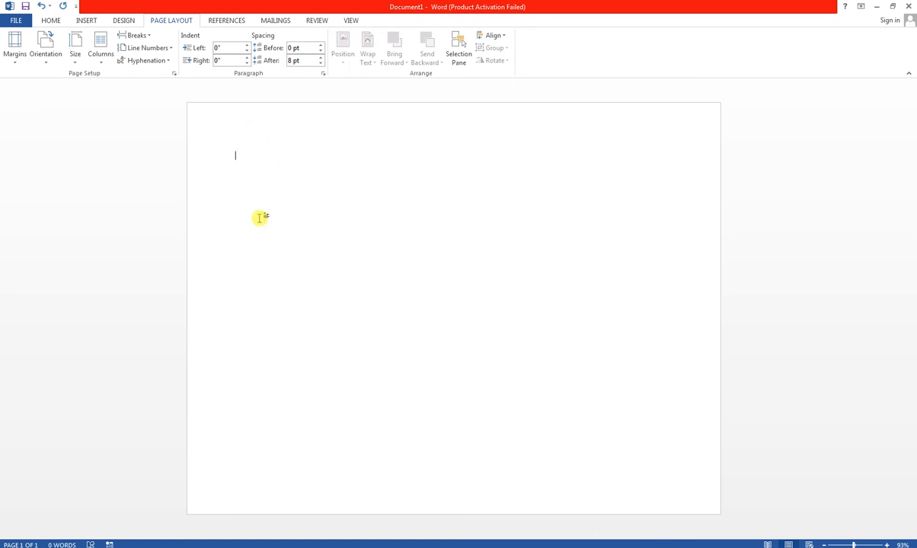
Open the custom margin settings and set the gutter to 1.1", keeping the gutter position at Left.
left_click(16, 61)
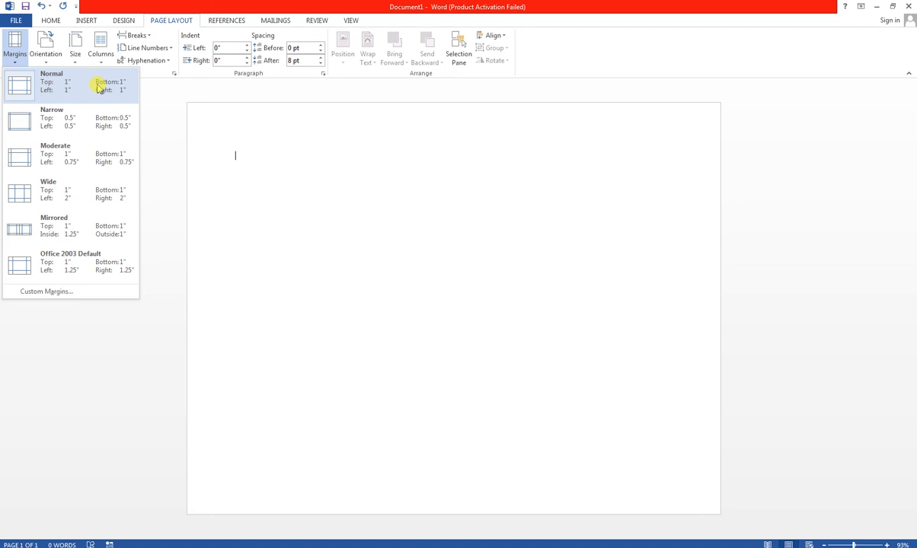
left_click(57, 294)
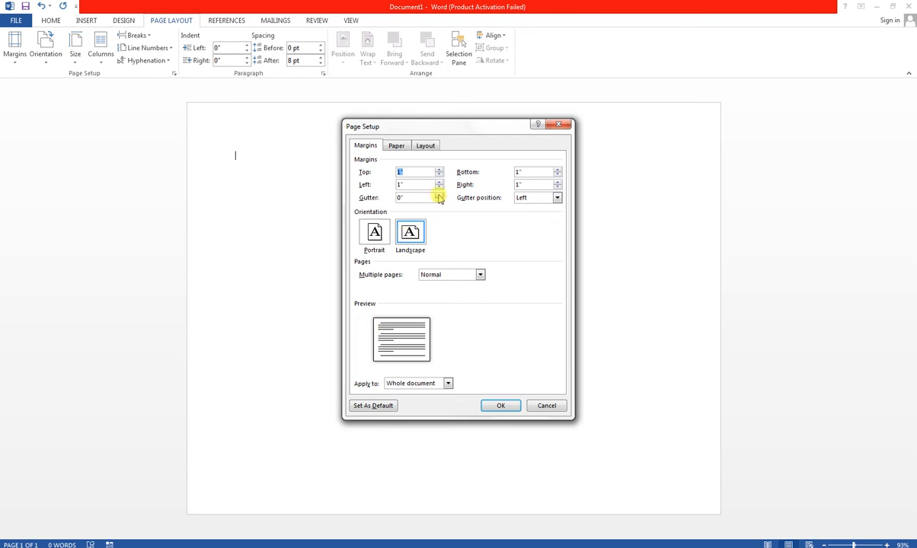
left_click_drag(438, 195, 438, 195)
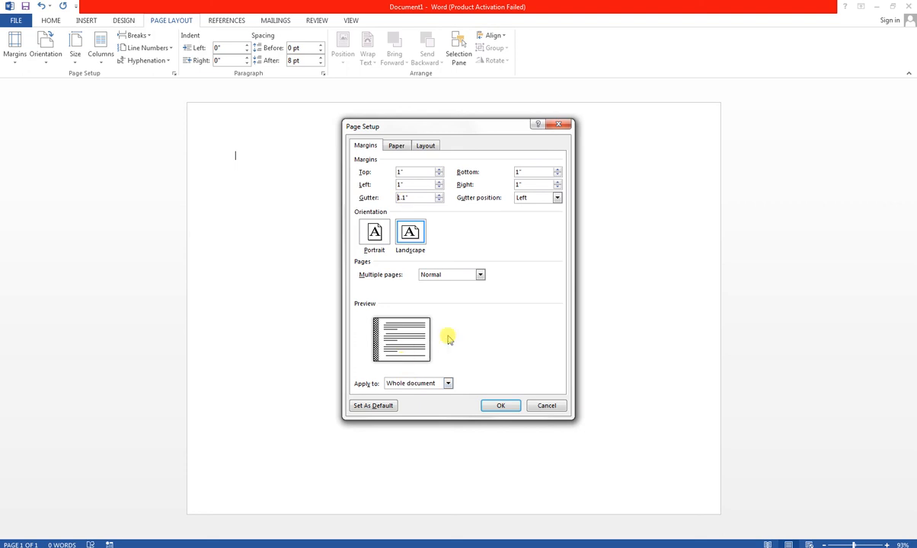
left_click(556, 198)
left_click(556, 199)
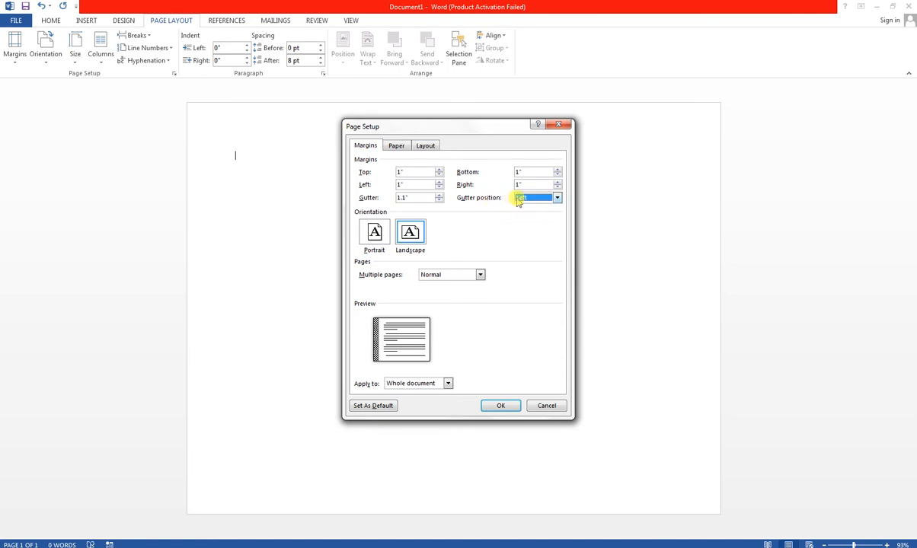
Set the orientation to portrait and the multiple pages option to 2 pages per sheet.
left_click(375, 235)
left_click(409, 236)
left_click(372, 233)
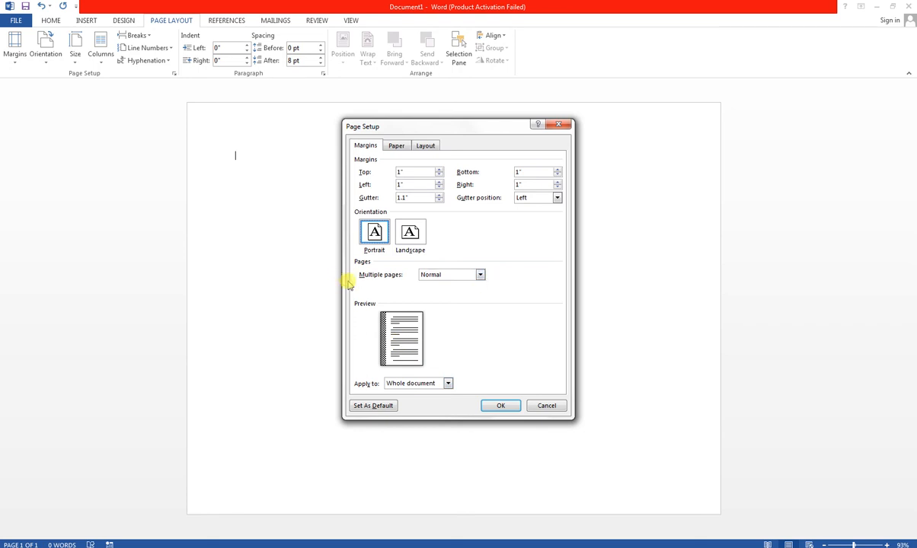
left_click(481, 276)
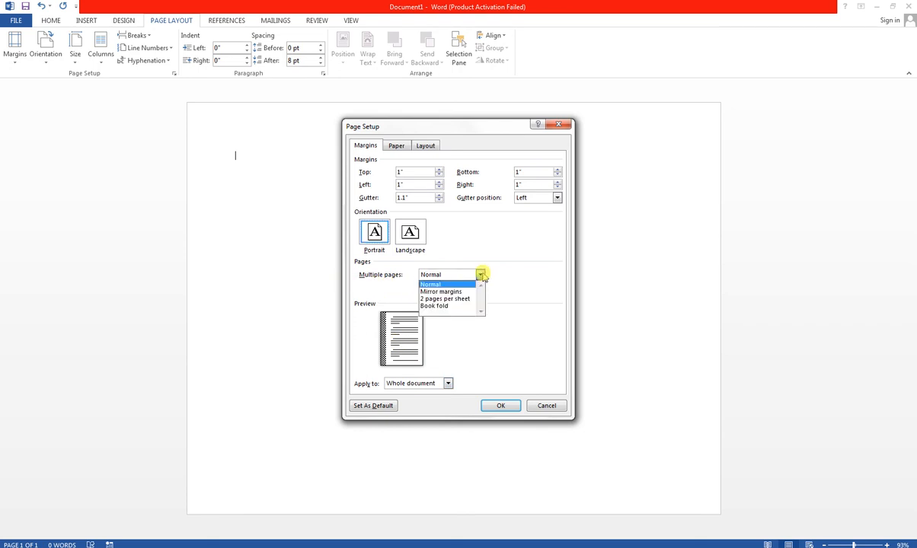
left_click(450, 299)
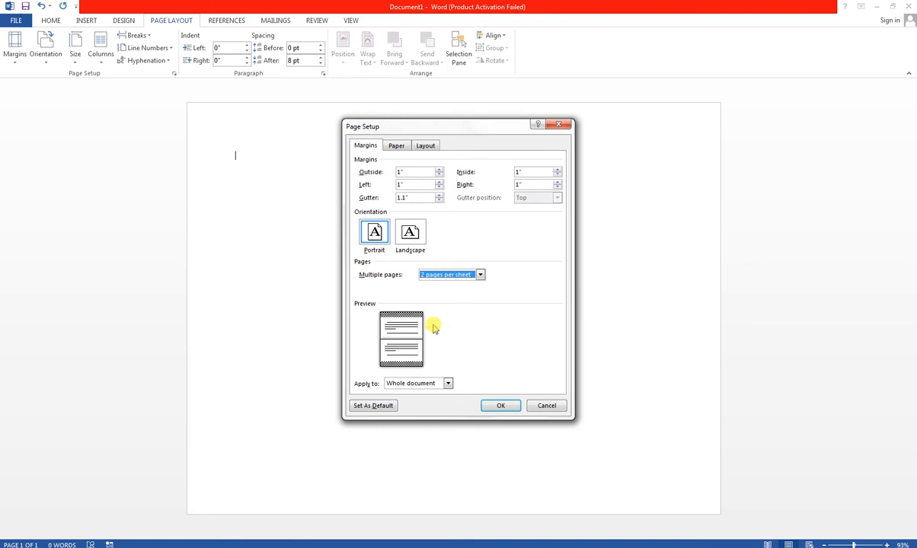
Set multiple pages to Book fold with a 0.7" gutter and apply the page setup.
left_click(480, 274)
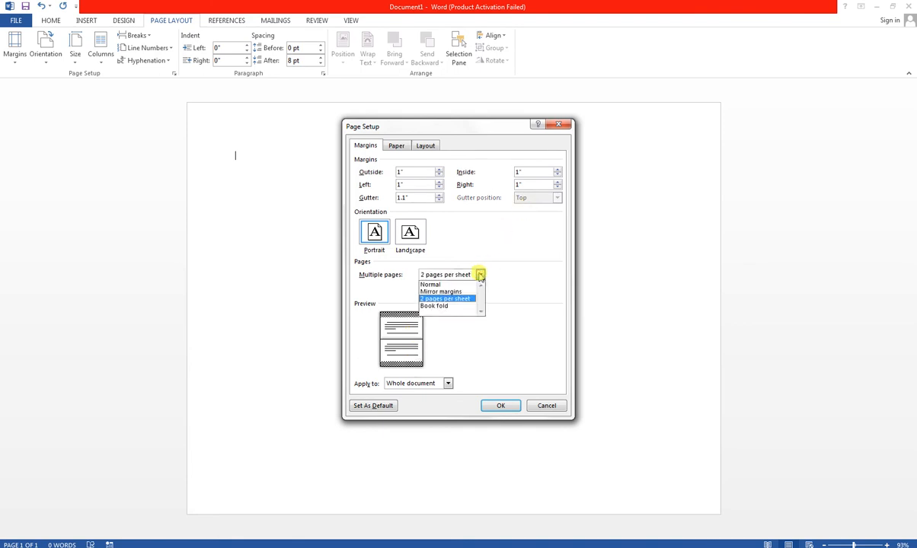
left_click(470, 306)
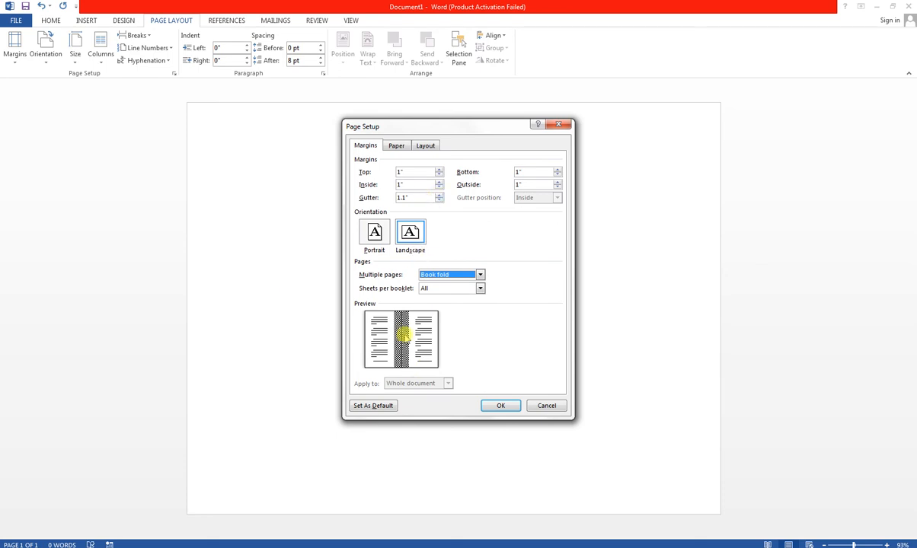
left_click(439, 200)
left_click(440, 200)
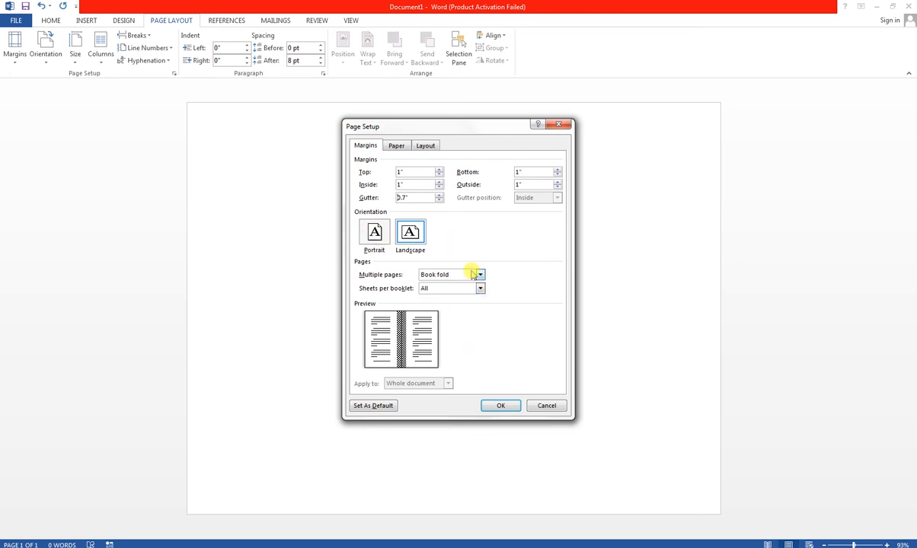
left_click(508, 405)
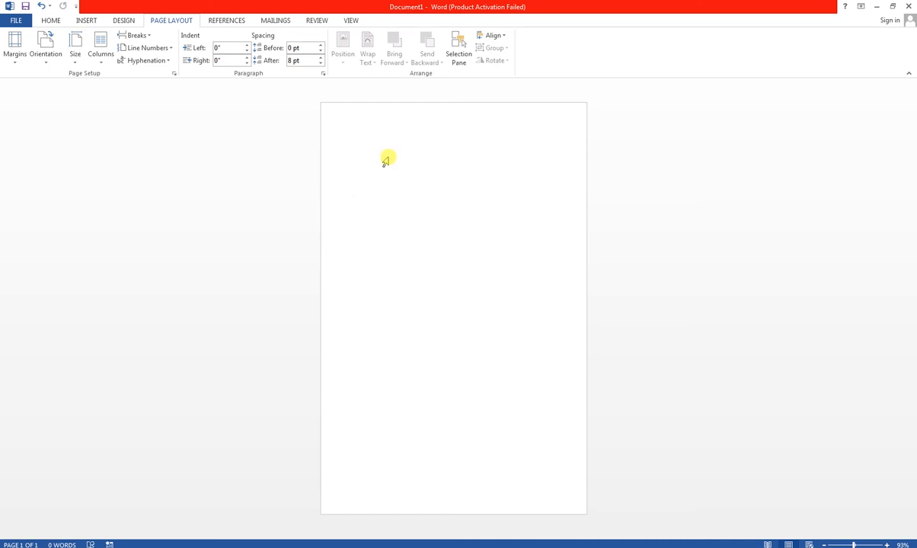
left_click(86, 21)
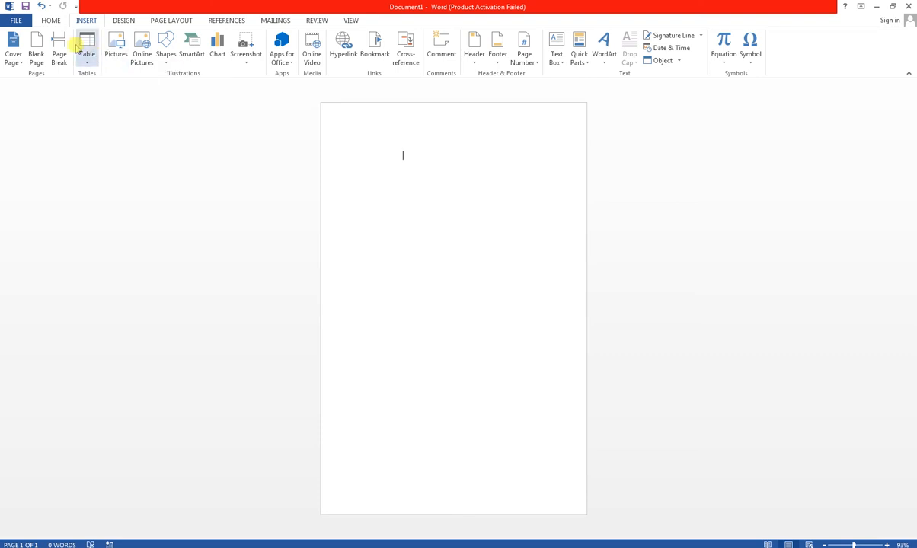
left_click(21, 66)
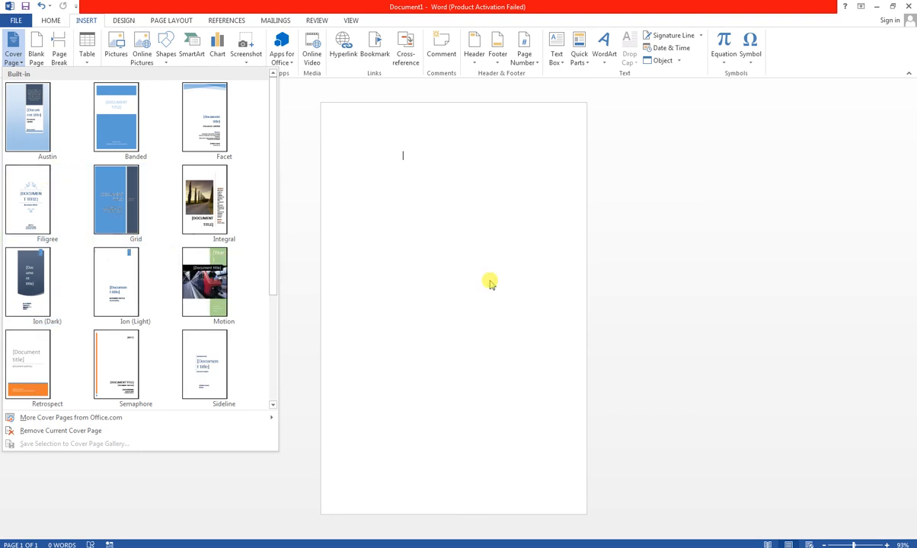
left_click(462, 266)
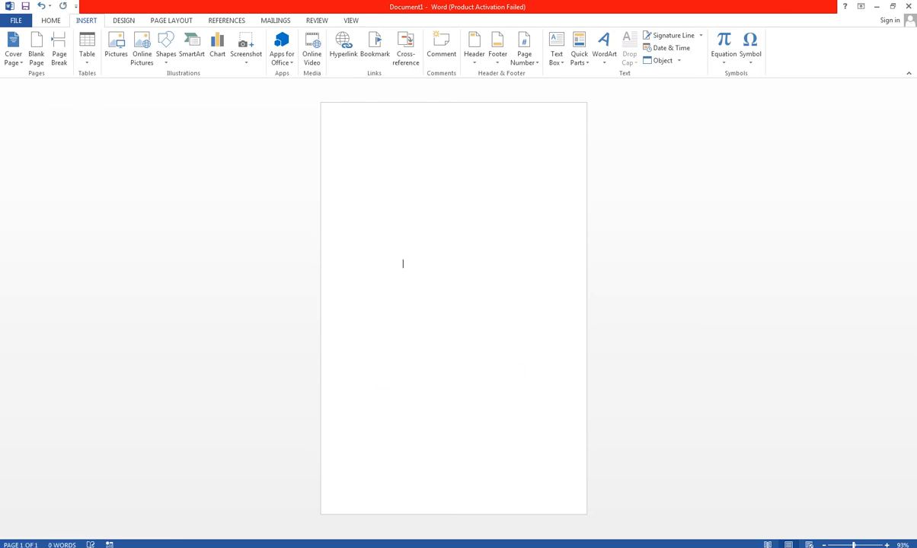
Add empty paragraphs on the first page until the document runs onto a second page.
key("Return")
key("Return")
key("Return")
key("Return")
key("Return")
key("Return")
key("Return")
key("Return")
key("Return")
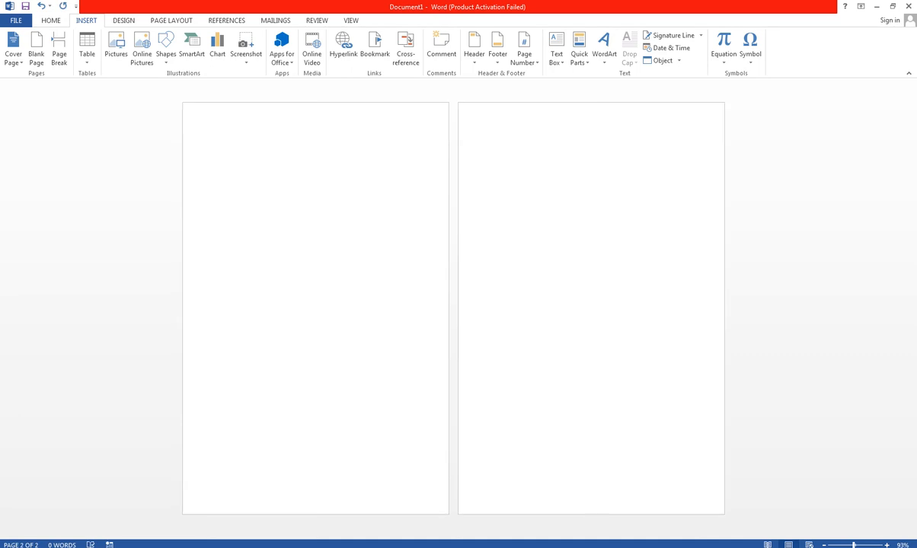
Insert page breaks at the end of the document until it has nine pages.
key("ctrl+Return")
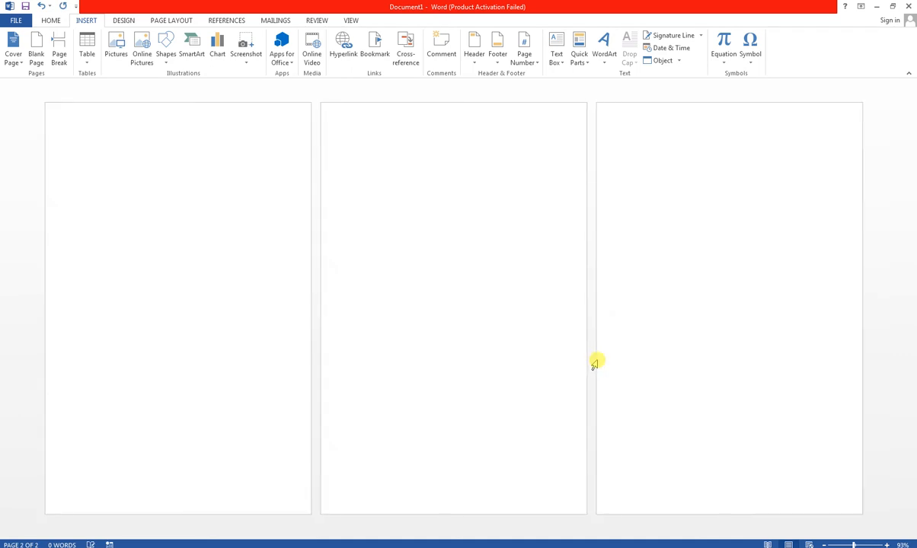
key("ctrl+Return")
key("ctrl+Return")
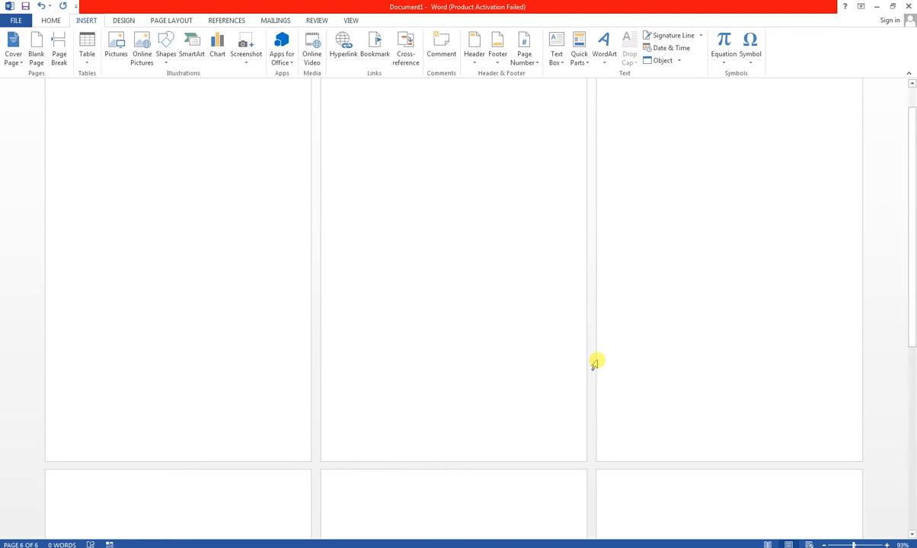
key("ctrl+Return")
key("ctrl+Return")
key("ctrl+Return")
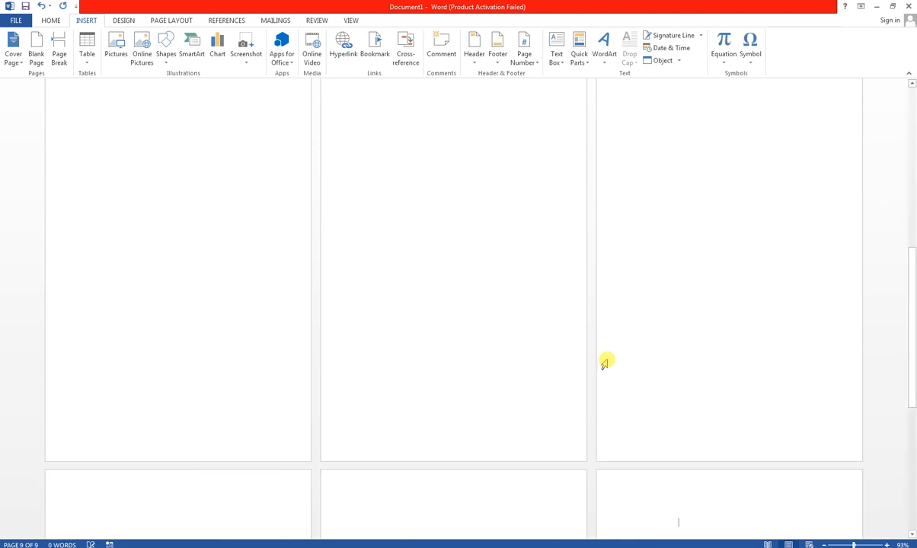
Return to the first page and insert the built-in Whisp cover page.
scroll(604, 364, "up", 10)
left_click(140, 133)
left_click(15, 64)
left_click_drag(273, 135, 282, 264)
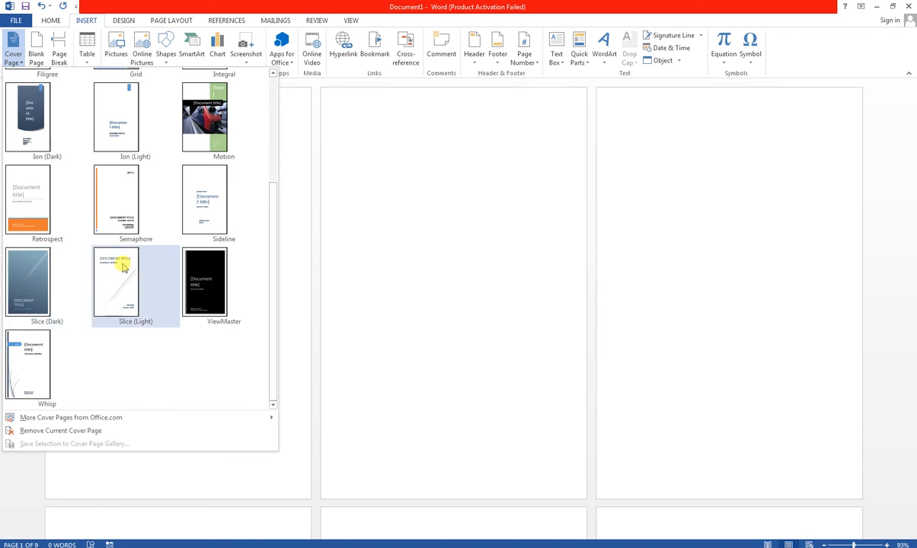
scroll(140, 304, "up", 3)
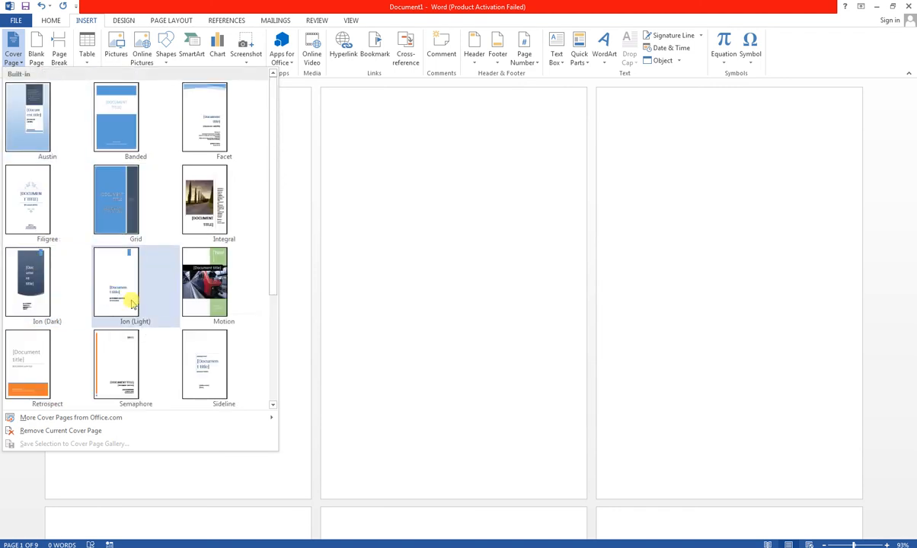
scroll(167, 305, "down", 3)
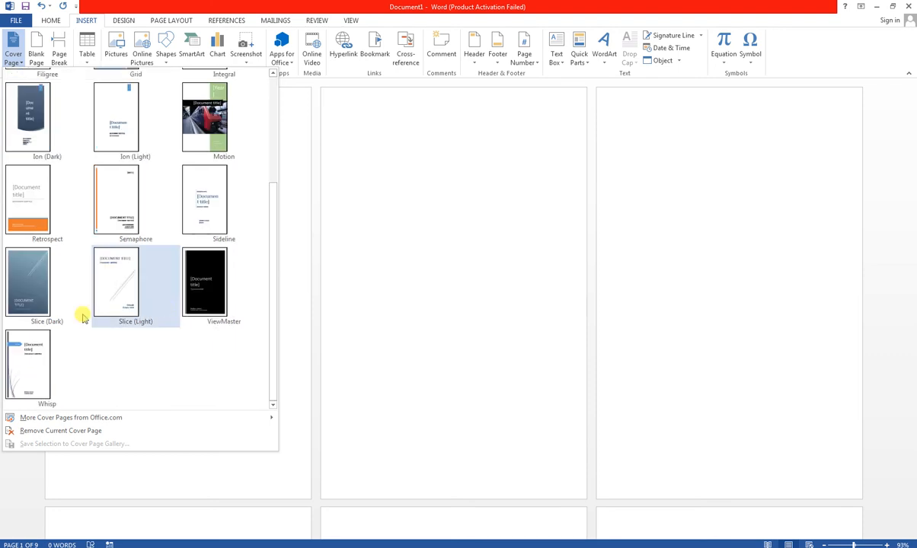
left_click(44, 366)
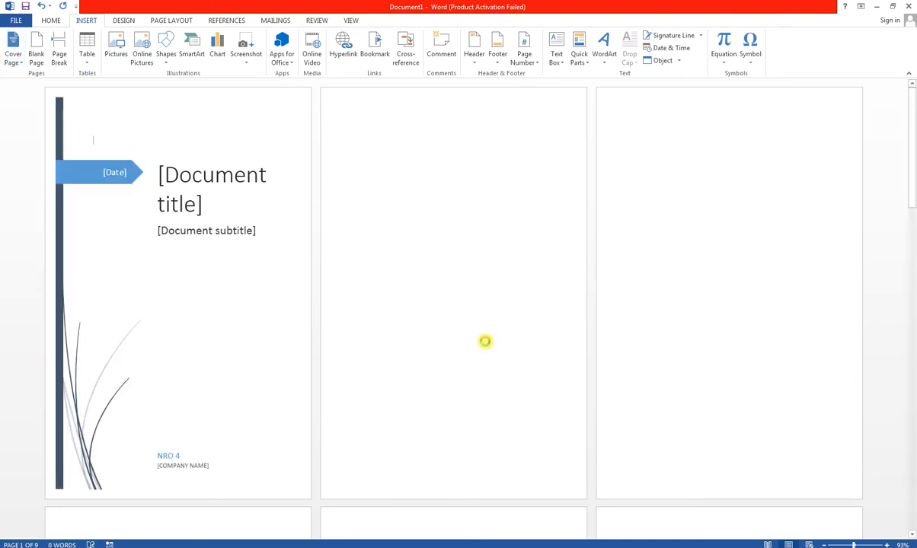
left_click(160, 174)
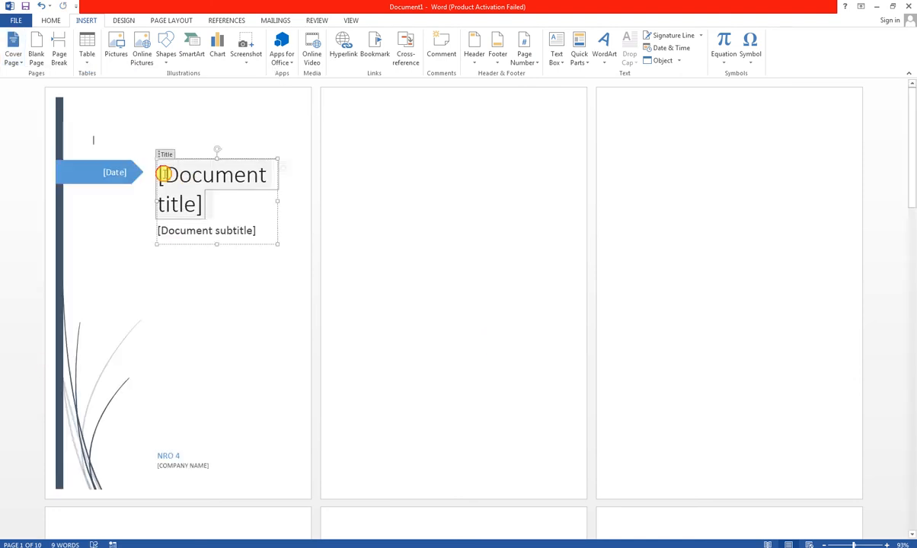
key("Delete")
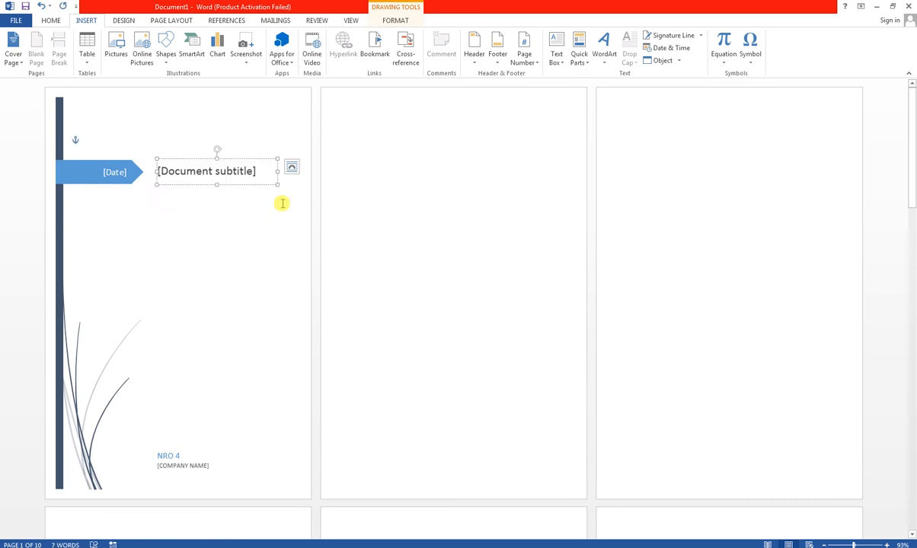
key("ctrl+z")
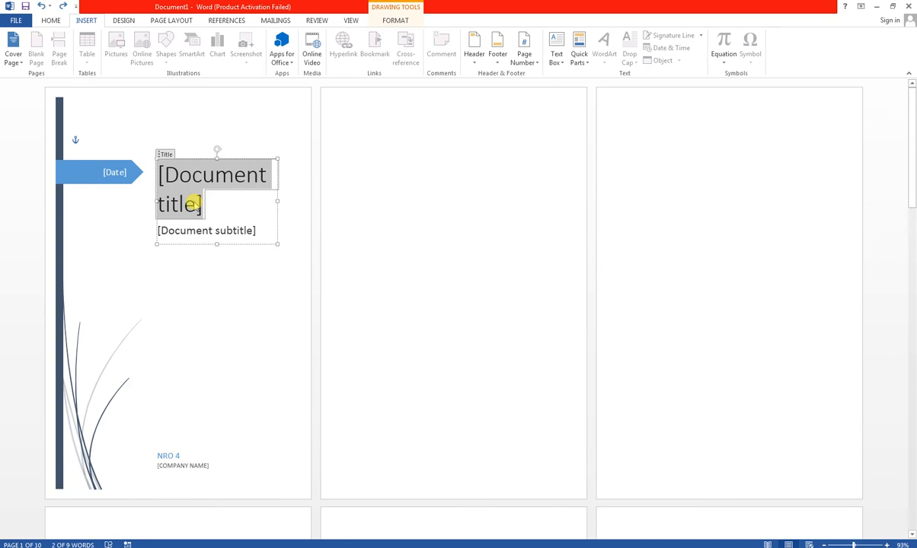
Replace the cover page's document title placeholder with COMPUTER AWERNESS.
key("Delete")
type("Com-uter")
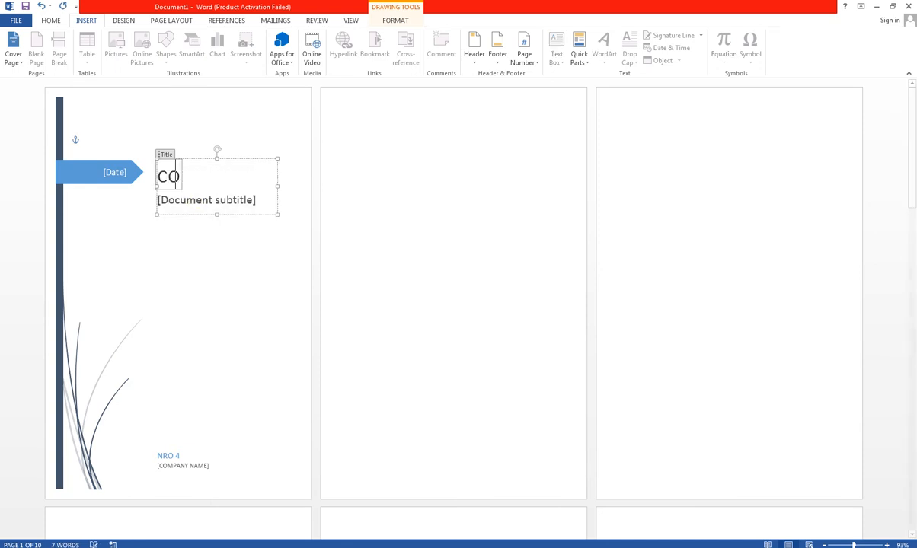
key("BackSpace")
key("BackSpace")
key("BackSpace")
key("BackSpace")
key("BackSpace")
key("BackSpace")
key("BackSpace")
key("BackSpace")
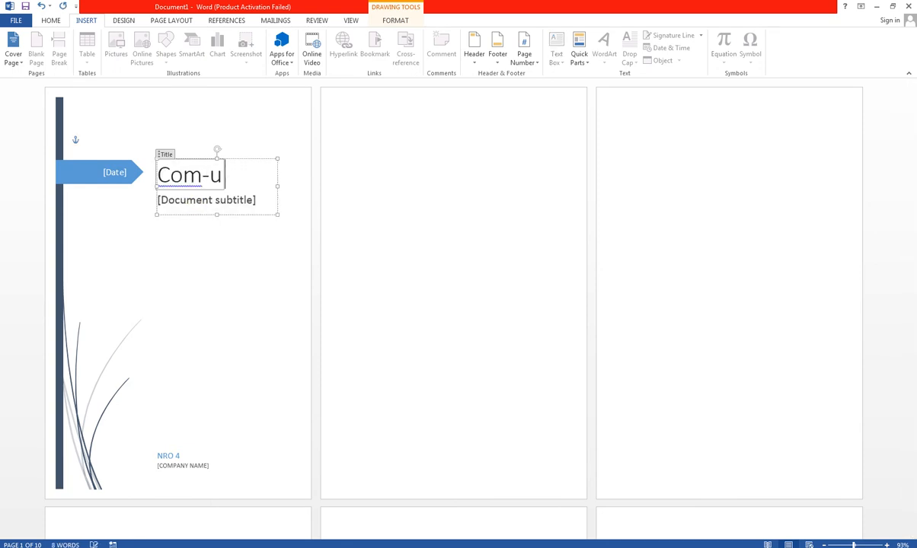
type("COMPUTER A")
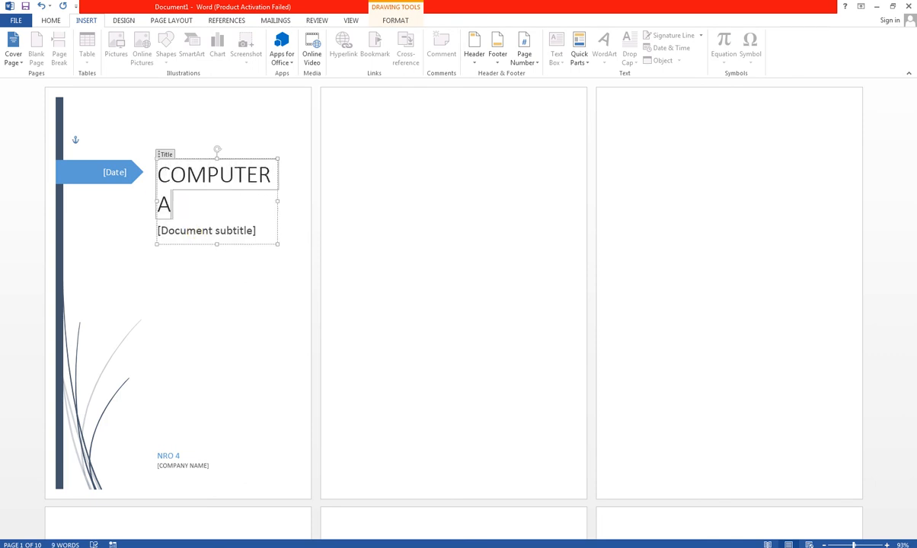
type("WA")
key("BackSpace")
type("ERNESS")
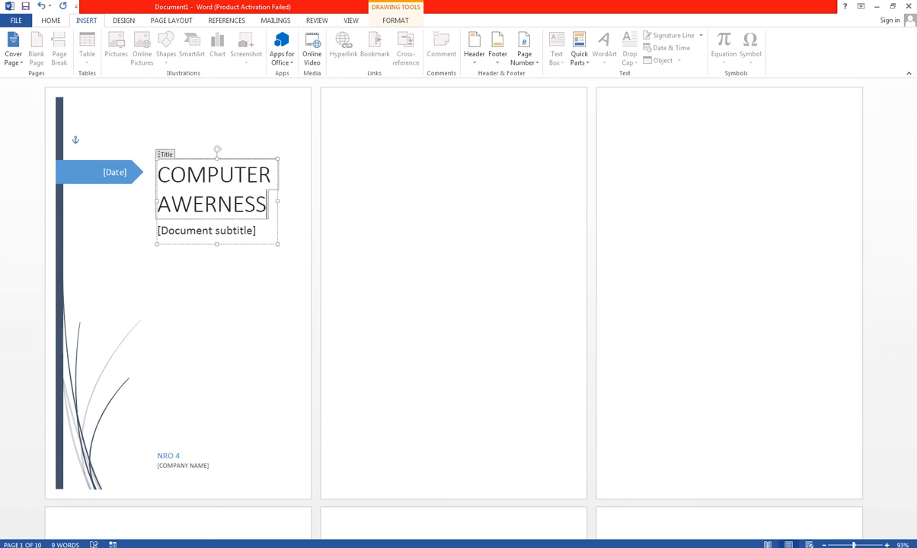
Correct the second word of the title to AWARENESS and widen the title text box to about 2.8".
left_click(192, 204)
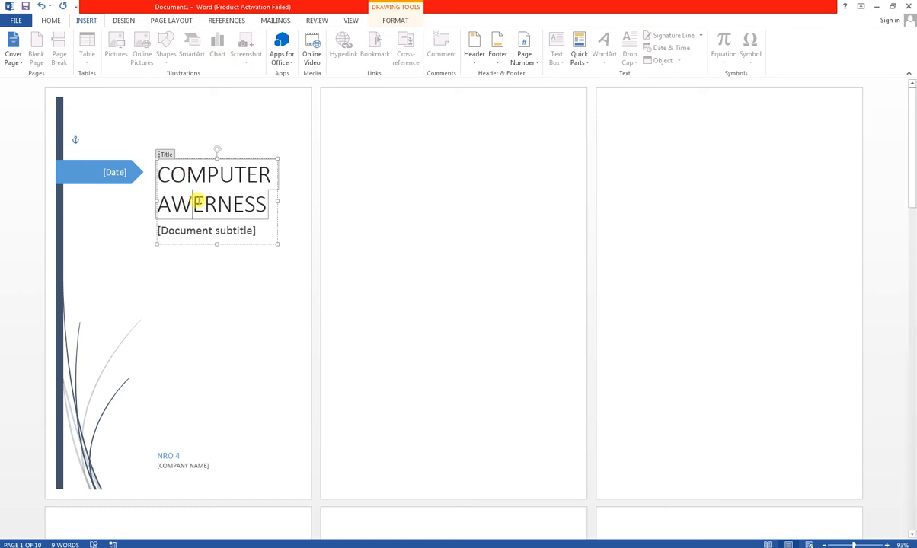
key("BackSpace")
type("A")
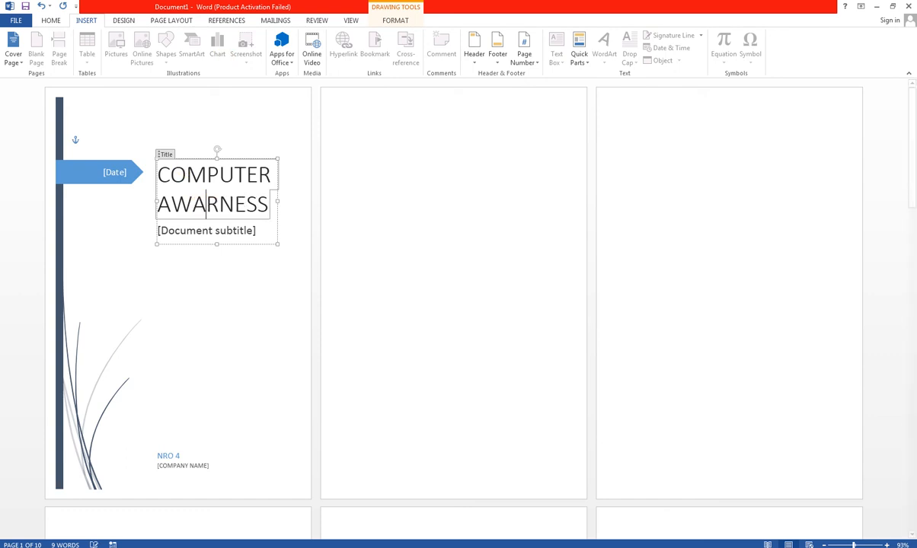
left_click(222, 204)
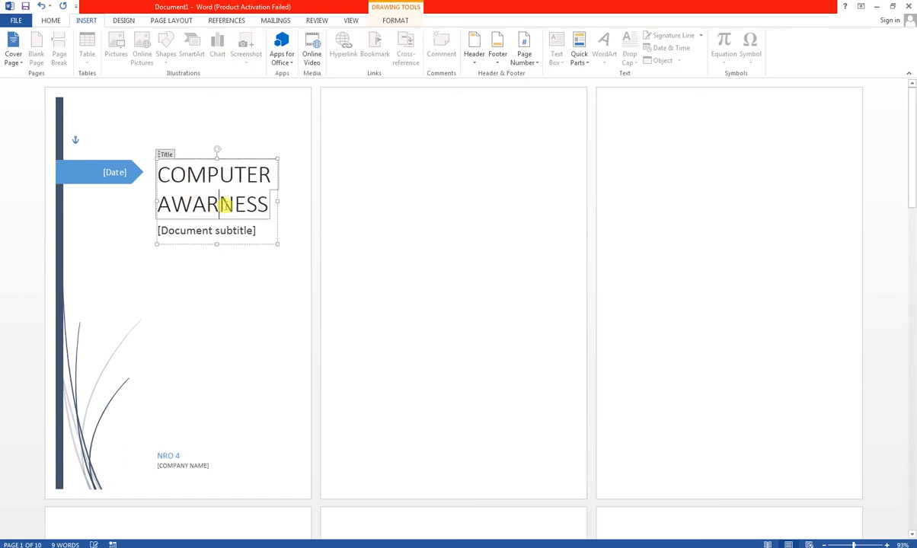
type("E")
left_click_drag(276, 216, 294, 210)
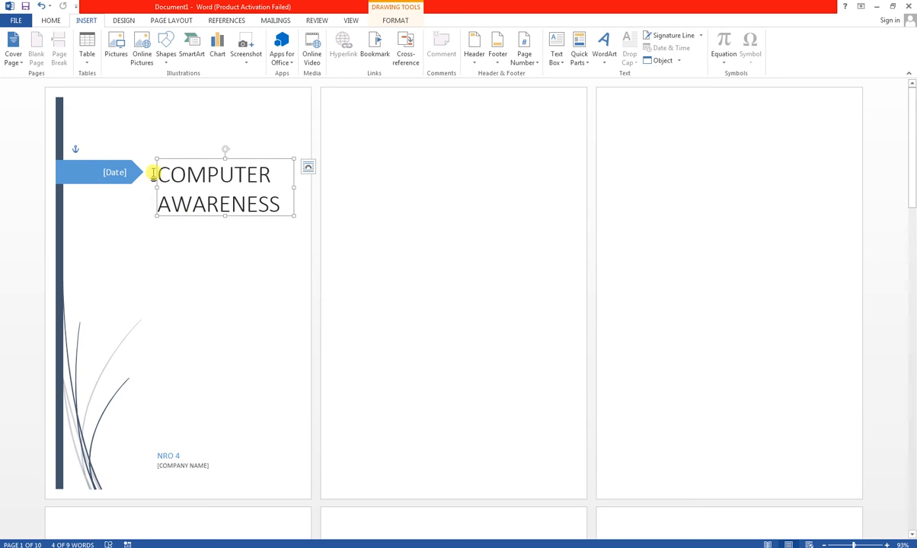
Set the cover page date to 1/8/2018.
left_click(116, 174)
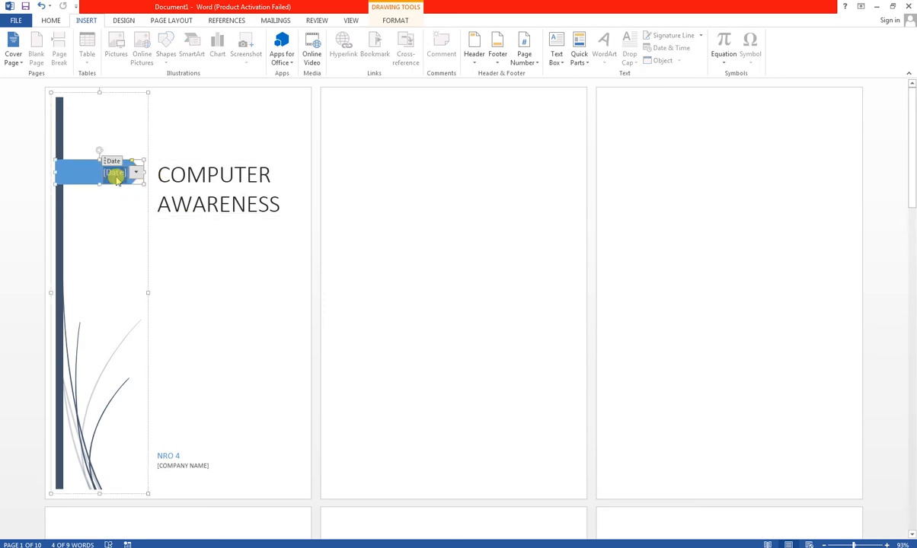
left_click(135, 172)
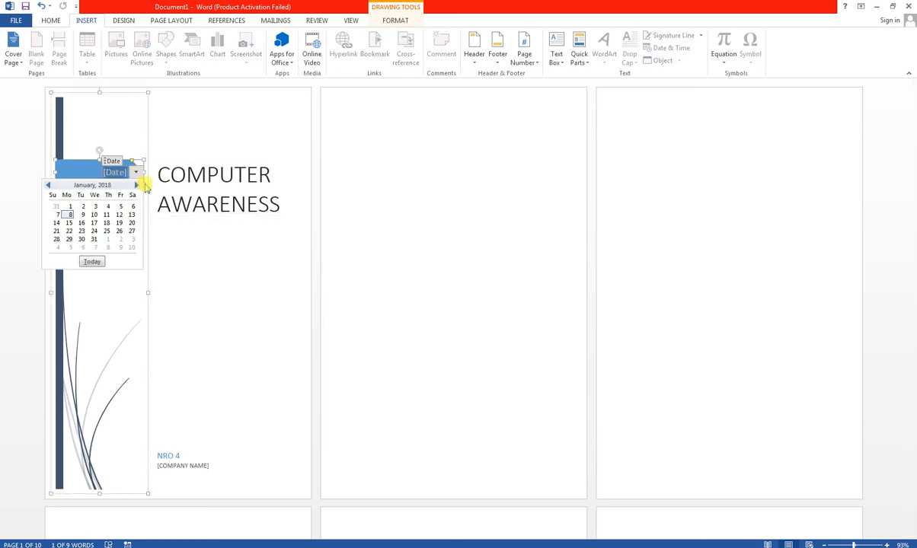
left_click(68, 214)
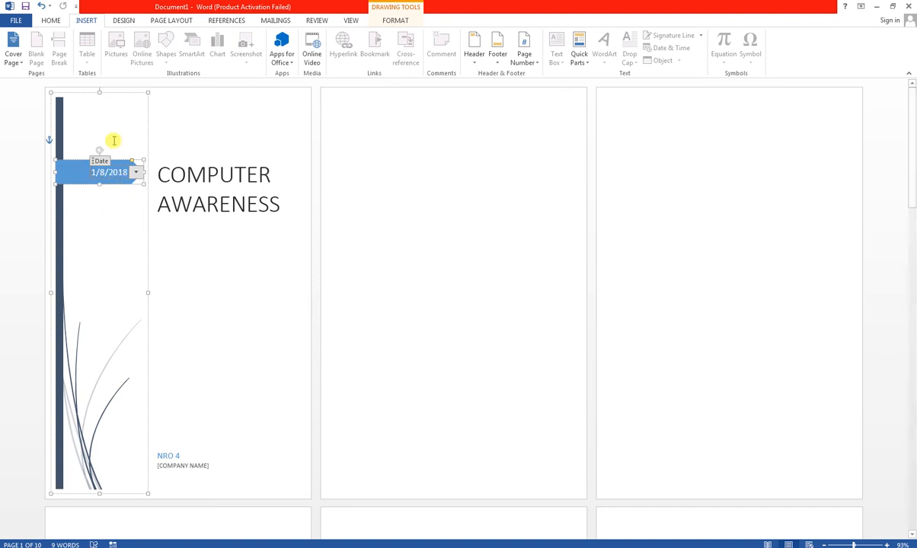
Apply the Stencil font to the whole title text box and enlarge the box to fit the title and subtitle.
left_click(181, 160)
left_click(179, 158)
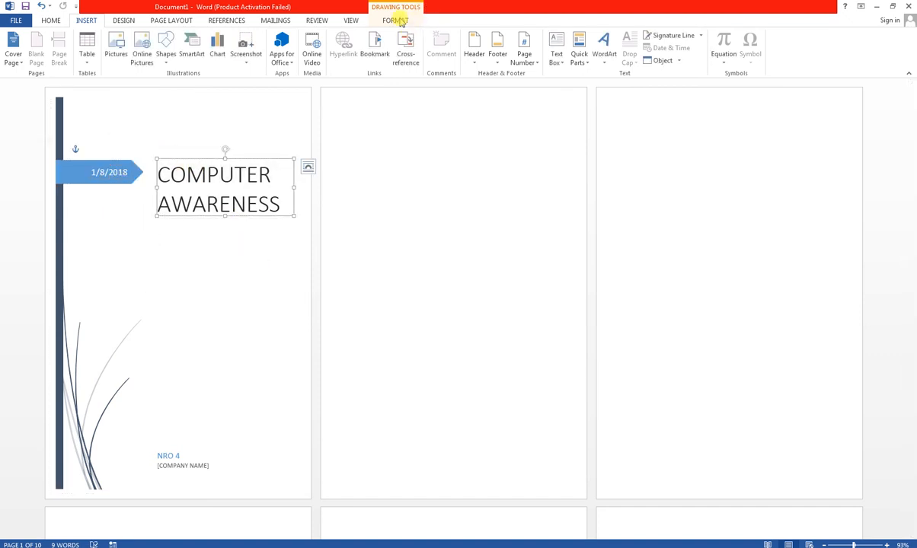
left_click(396, 18)
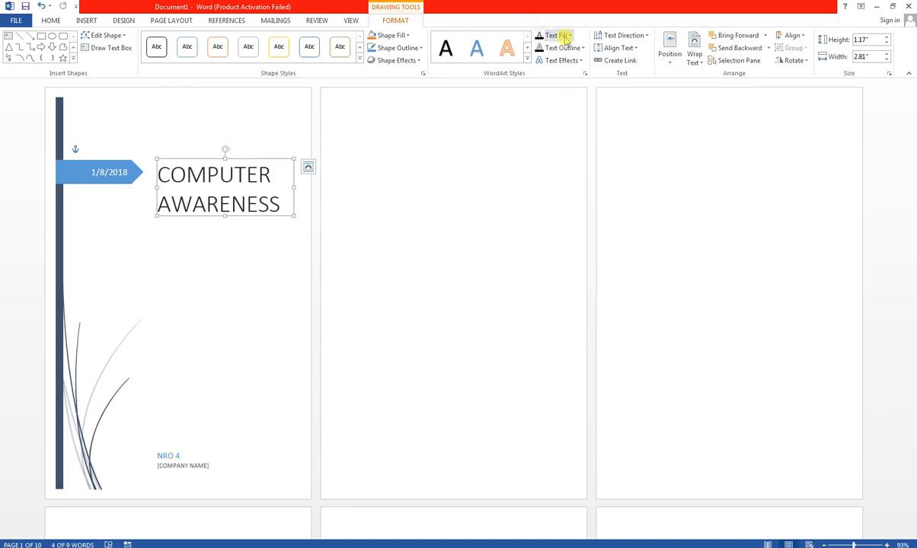
left_click(50, 20)
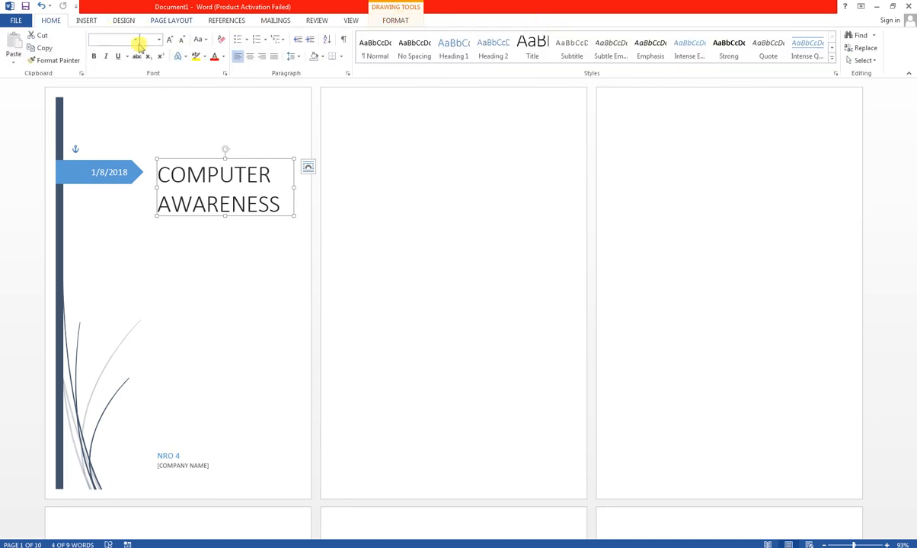
left_click(137, 40)
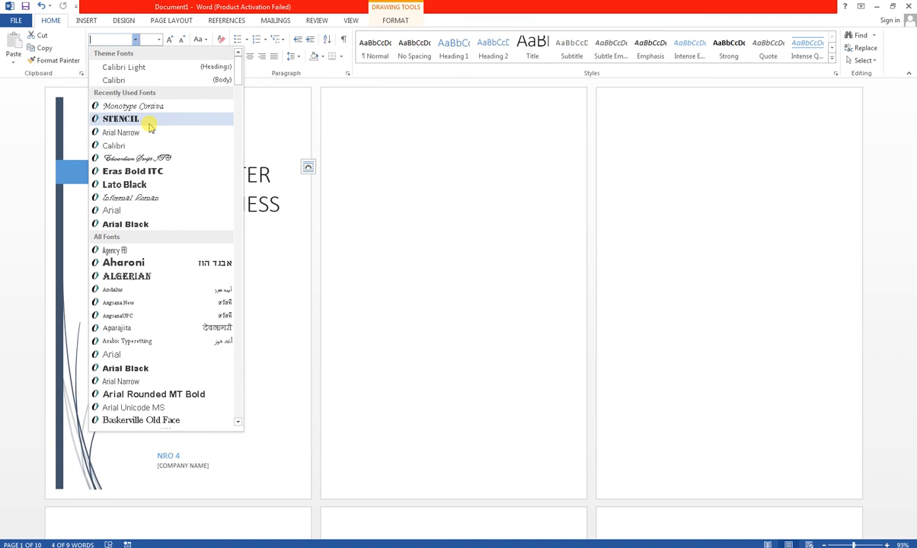
left_click(149, 119)
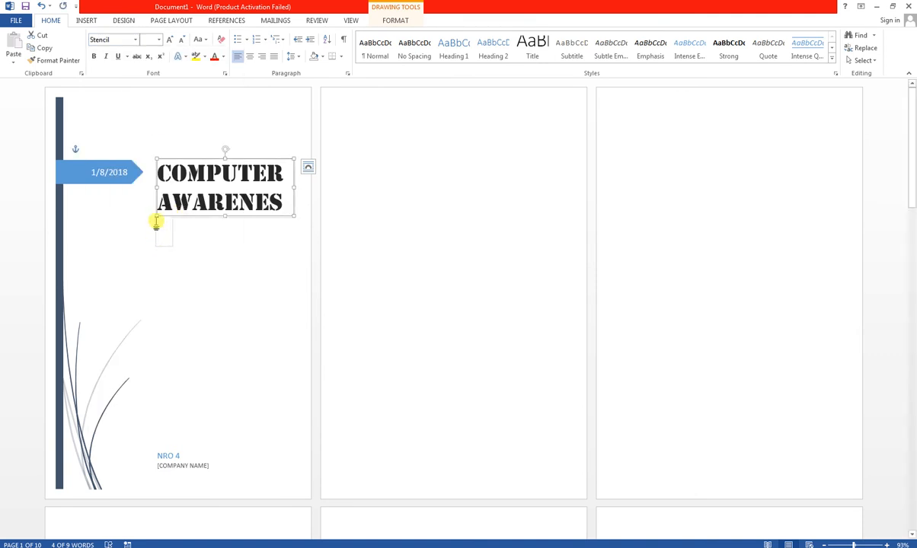
left_click_drag(156, 215, 144, 225)
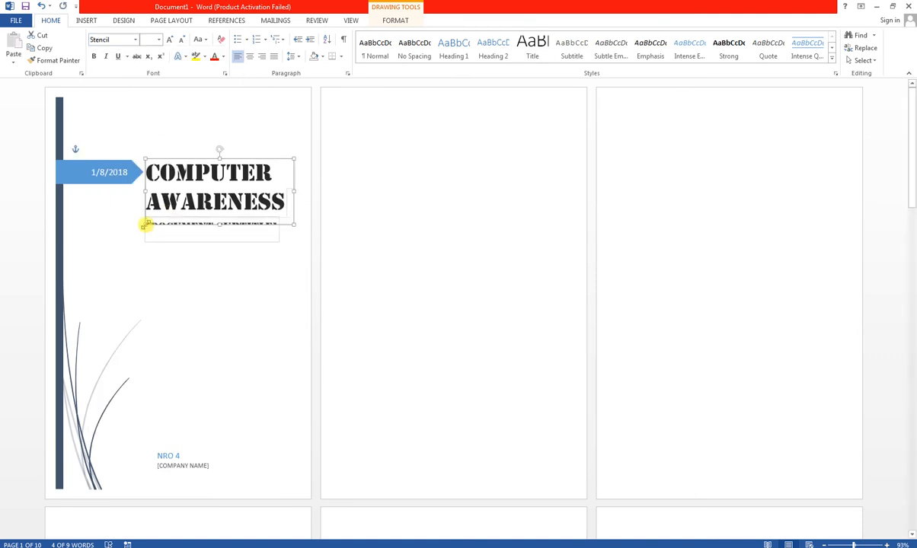
left_click_drag(220, 225, 219, 250)
Replace the document subtitle placeholder with COMPLETE GUIDE.
left_click(238, 226)
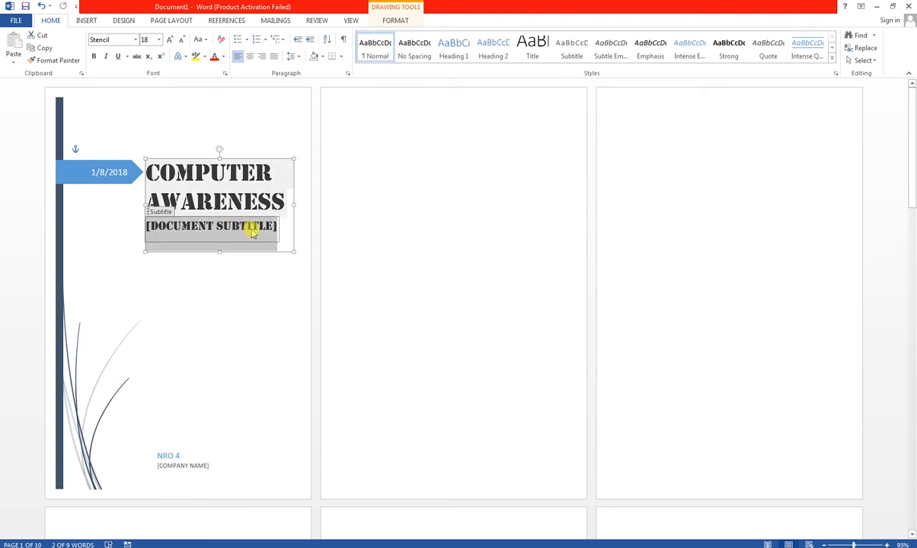
key("BackSpace")
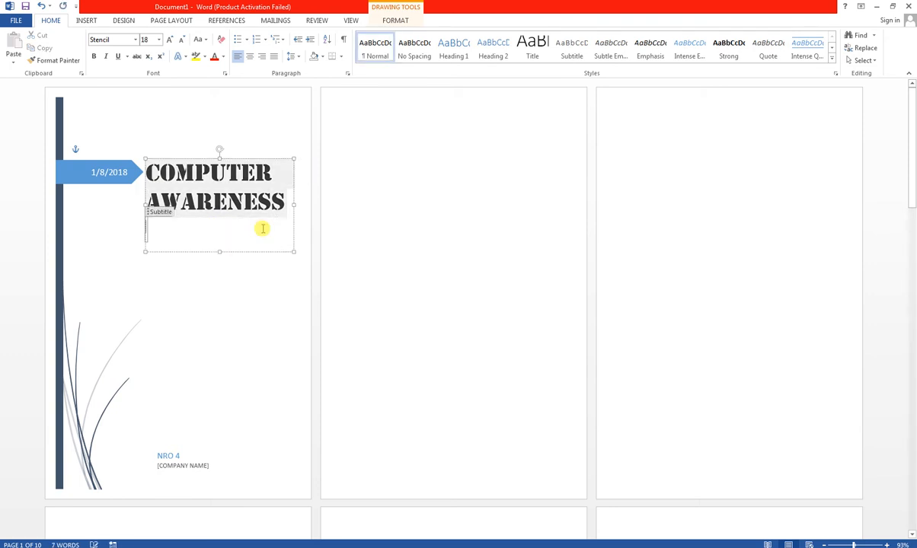
type("CM")
key("BackSpace")
type("OMPLETE GUIDE")
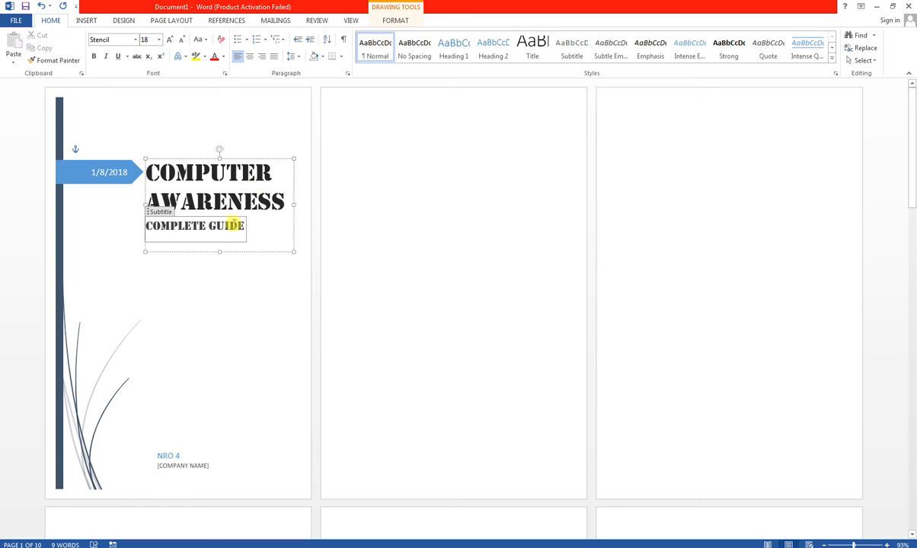
Format the COMPLETE GUIDE subtitle in bold Monotype Corsiva and center it.
left_click_drag(236, 226, 146, 227)
left_click(136, 40)
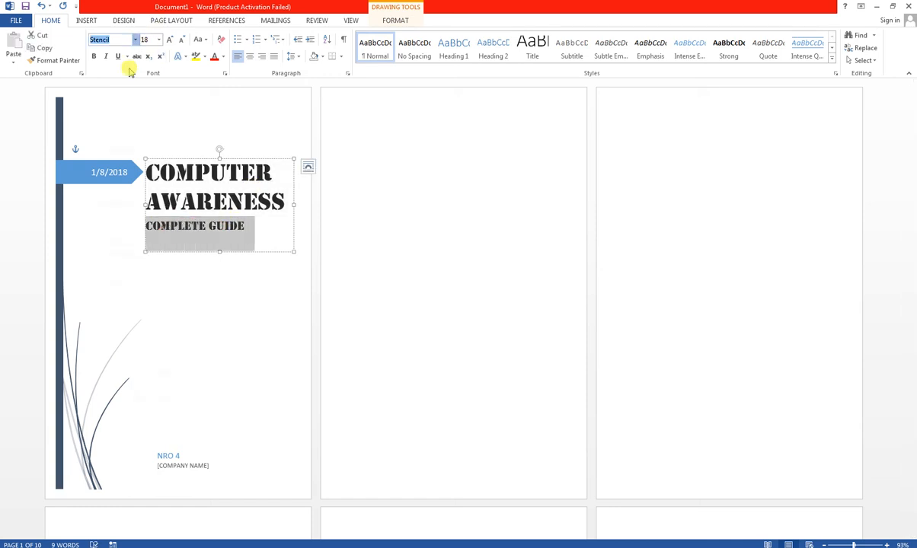
left_click(134, 120)
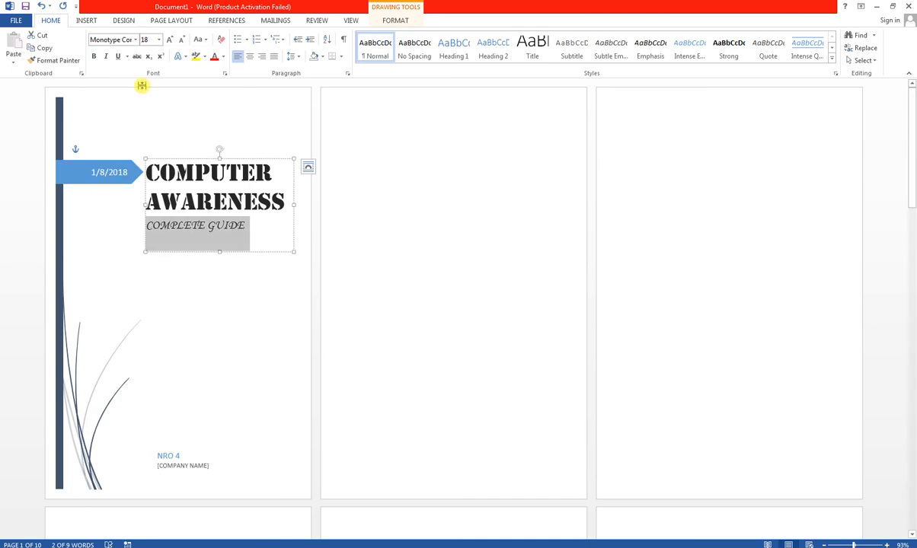
left_click(94, 57)
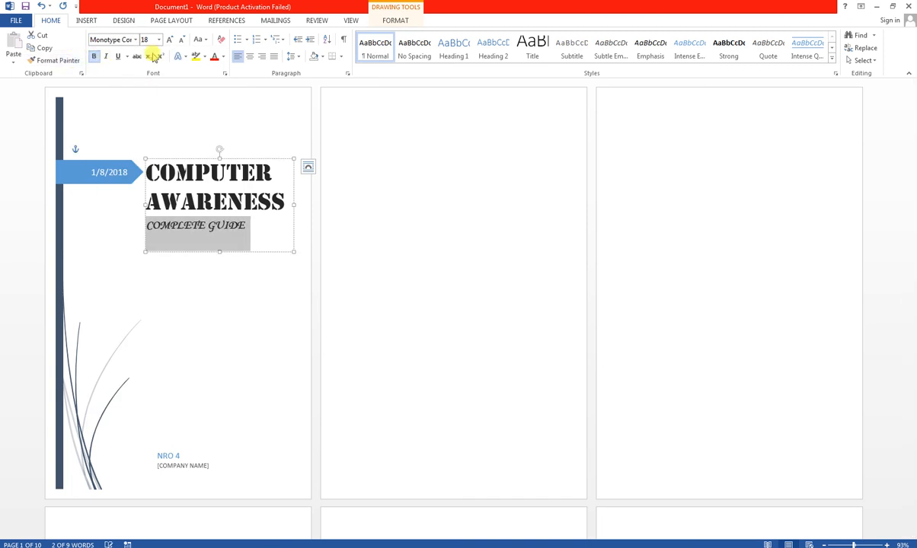
left_click(249, 58)
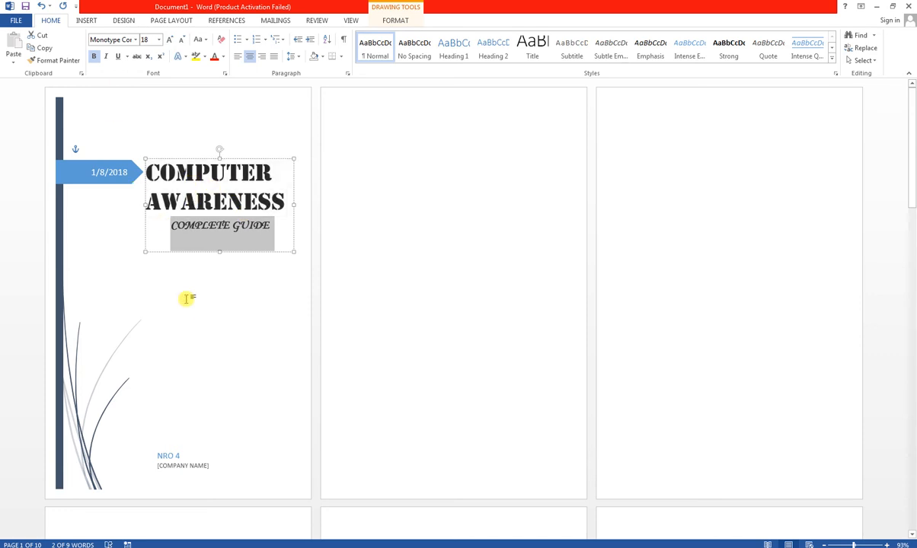
left_click(186, 267)
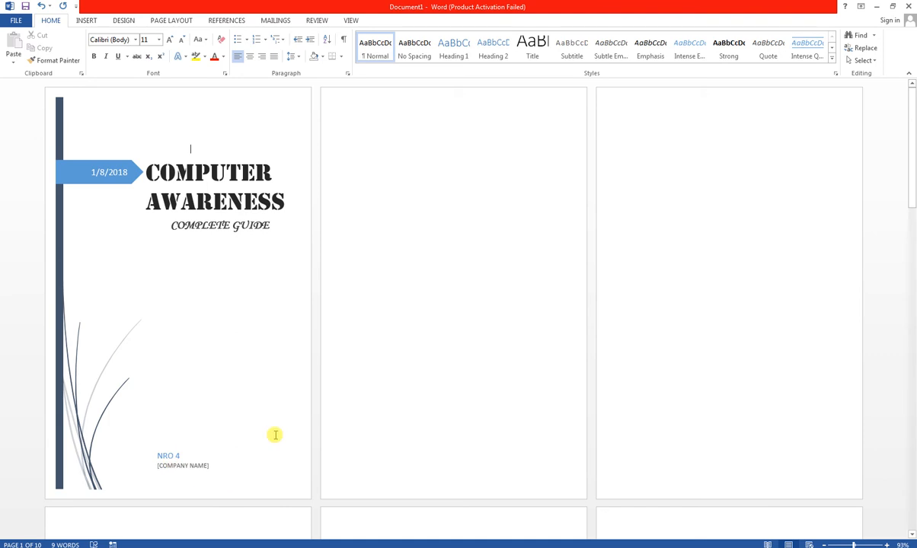
Replace the company name placeholder with PREPERED BY and the author's name, and make all text in that box bold.
left_click(179, 466)
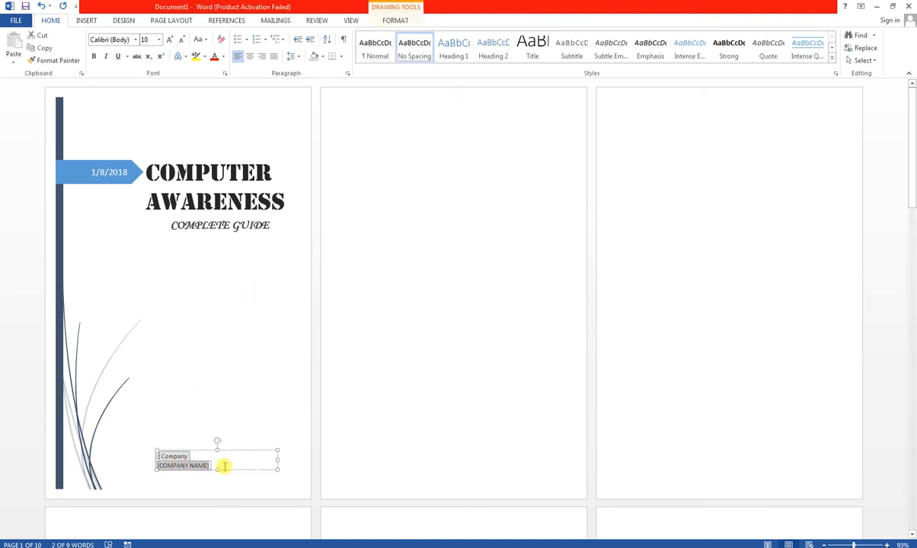
key("Delete")
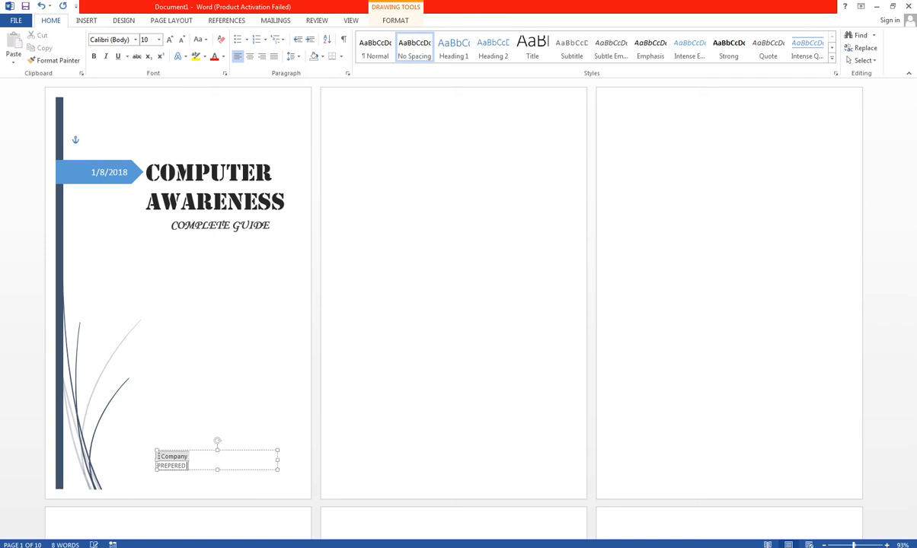
type("PREPERED BY SIR SHAHAB")
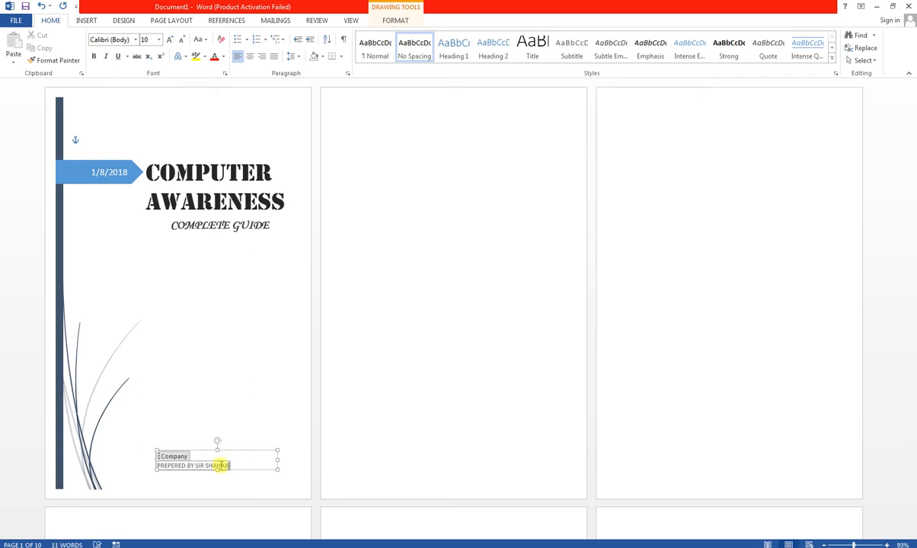
key("ctrl+a")
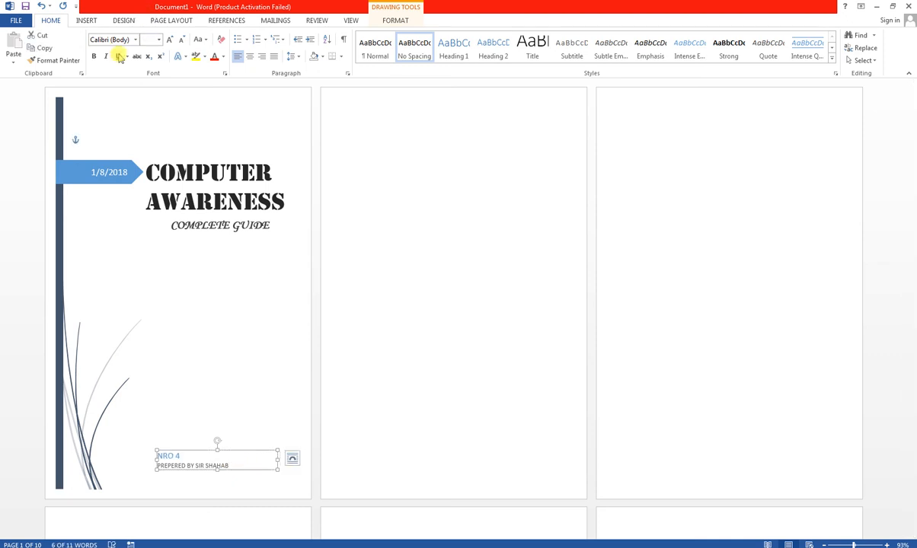
left_click(94, 56)
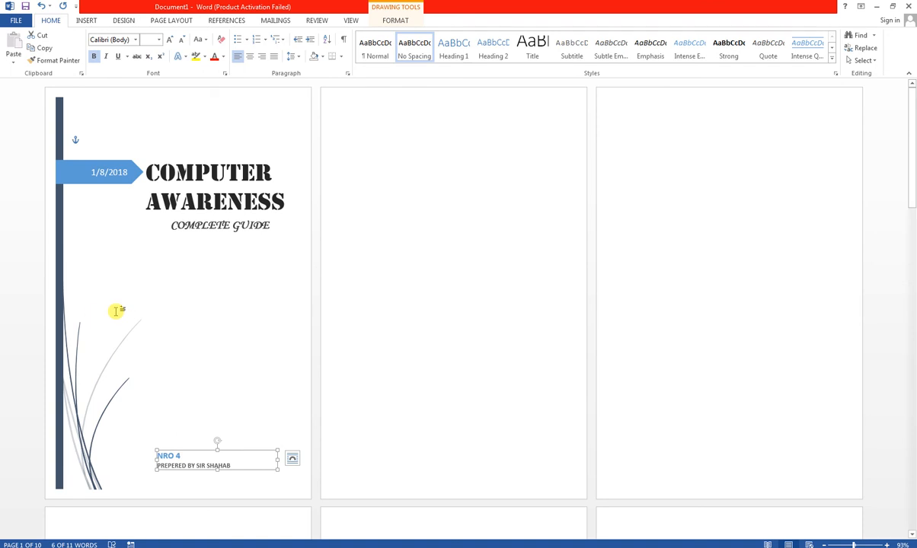
Insert the computer mouse picture named ds from Local Disk (D:) into the cover page.
left_click(85, 20)
left_click(114, 56)
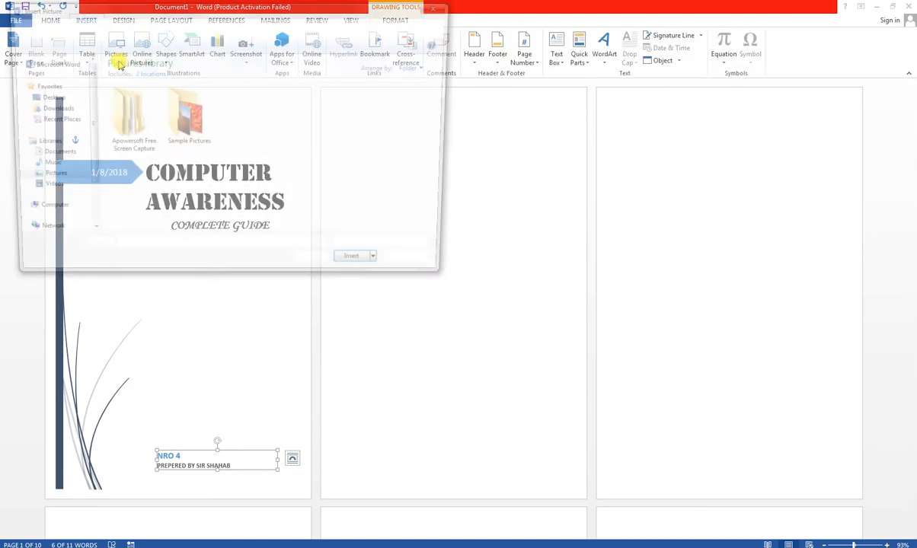
left_click(69, 233)
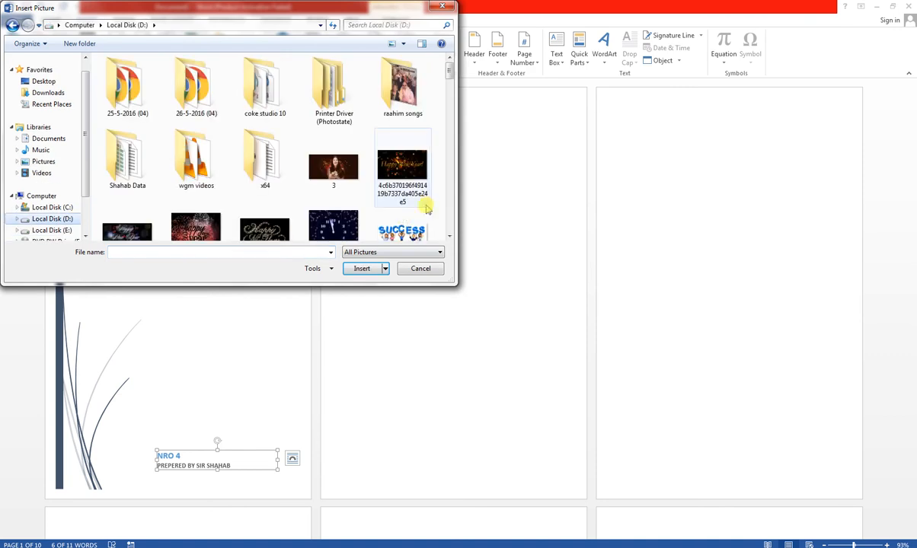
left_click_drag(447, 67, 449, 101)
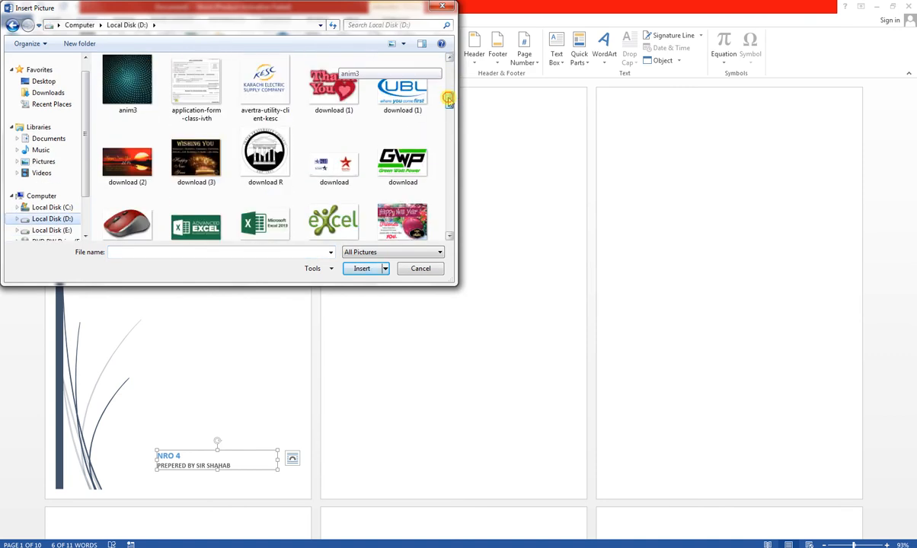
left_click(121, 225)
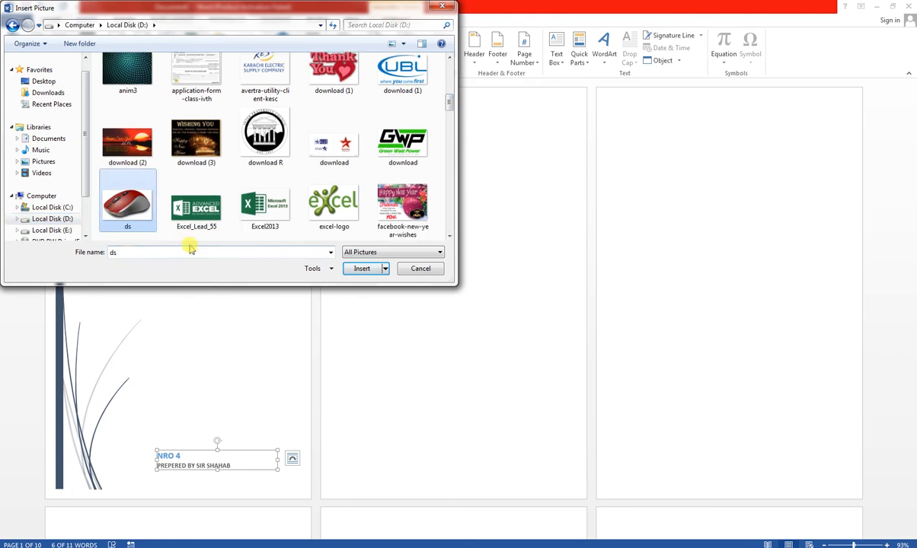
left_click(361, 268)
Set the mouse picture's text wrapping to Tight and move it below the subtitle on the cover.
left_click_drag(128, 191, 124, 235)
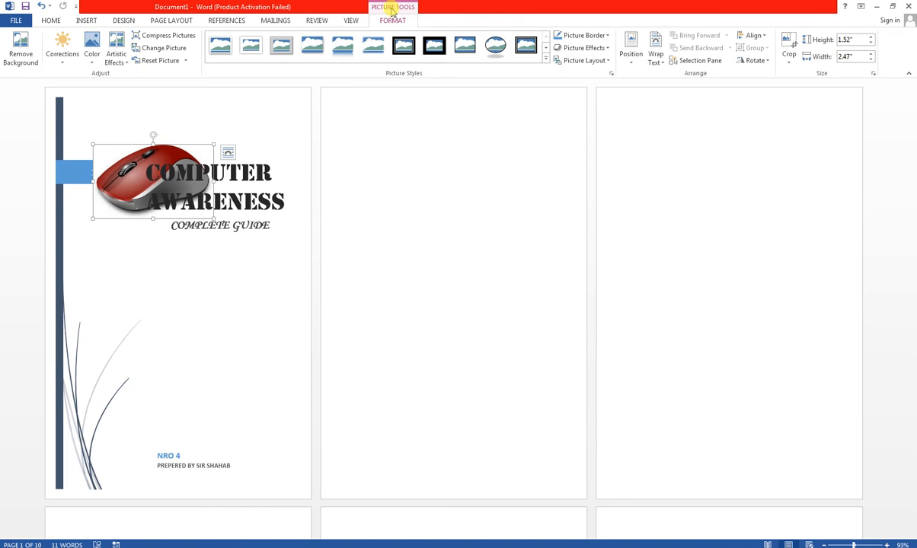
left_click(656, 61)
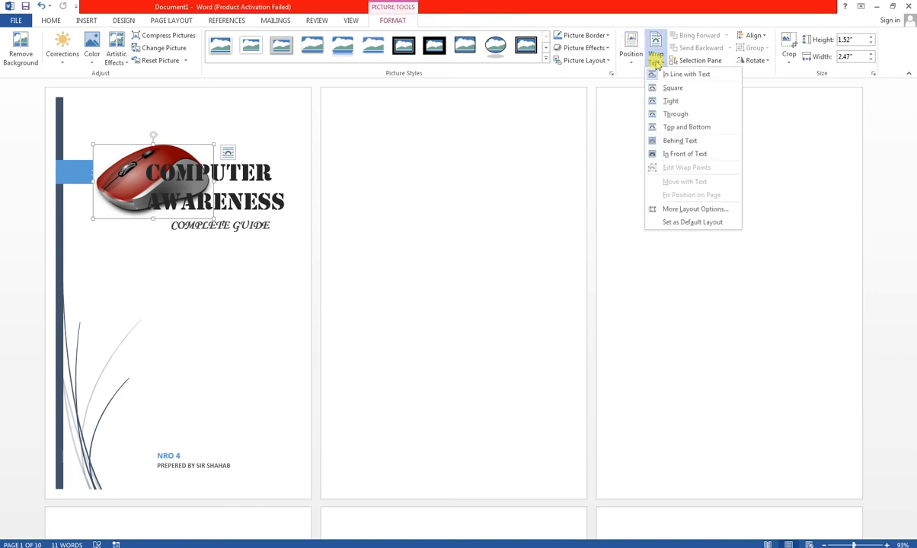
left_click(670, 101)
left_click_drag(126, 188, 214, 330)
Move the title and subtitle text box slightly up on the cover page.
left_click(195, 199)
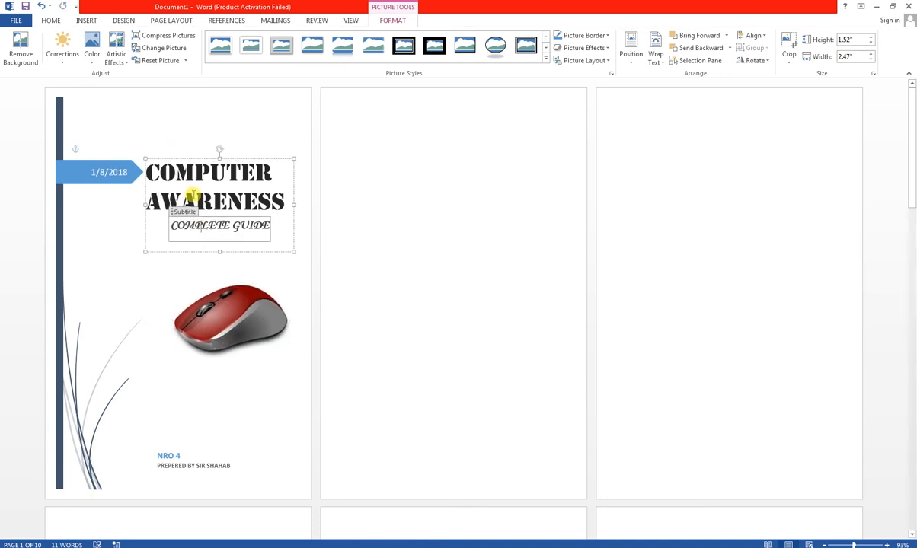
mouse_move(187, 158)
left_mouse_down()
mouse_move(187, 179)
mouse_move(187, 149)
left_mouse_up()
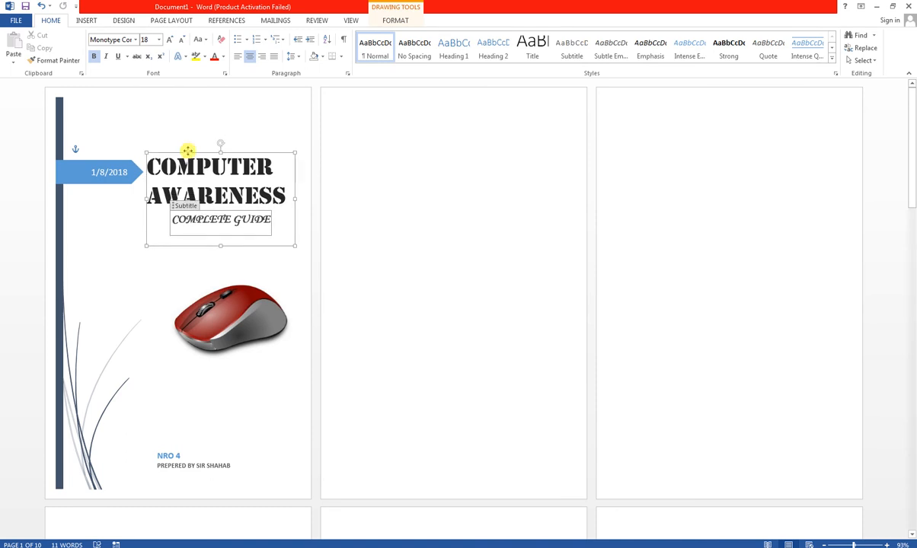
left_click(258, 321)
Generate Word's random sample text starting at the beginning of page 2.
left_click(347, 162)
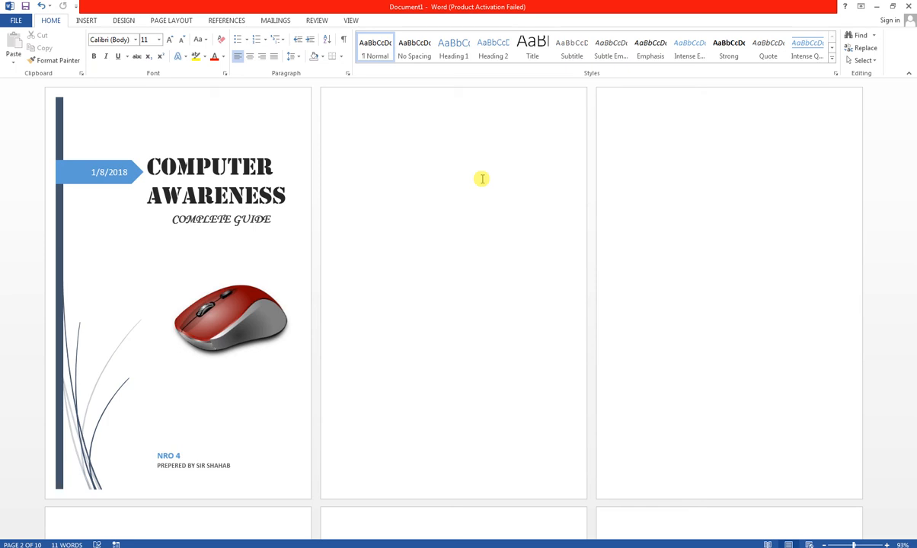
type("D()")
left_click(424, 156)
key("BackSpace")
key("BackSpace")
type("A")
key("Return")
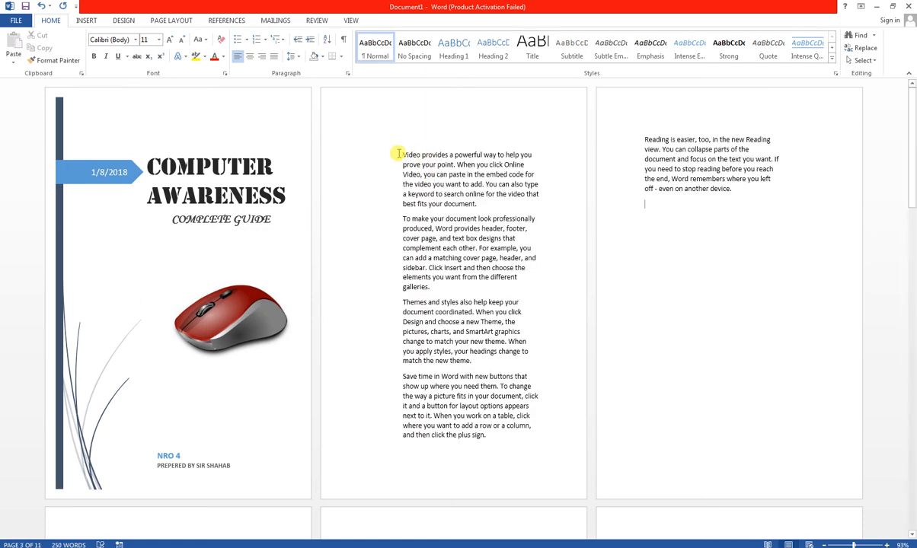
Try increasing the indent of the first sample paragraph on page 2.
left_click(403, 155)
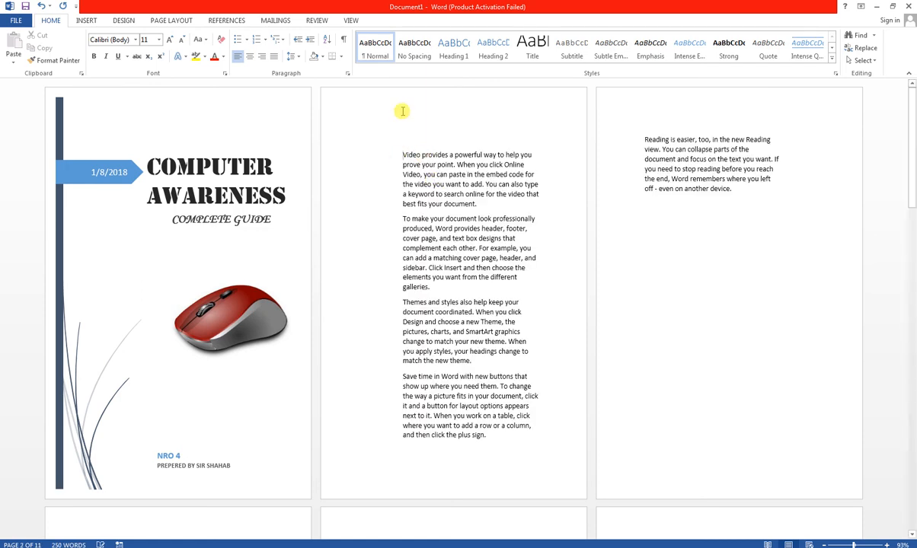
left_click(311, 40)
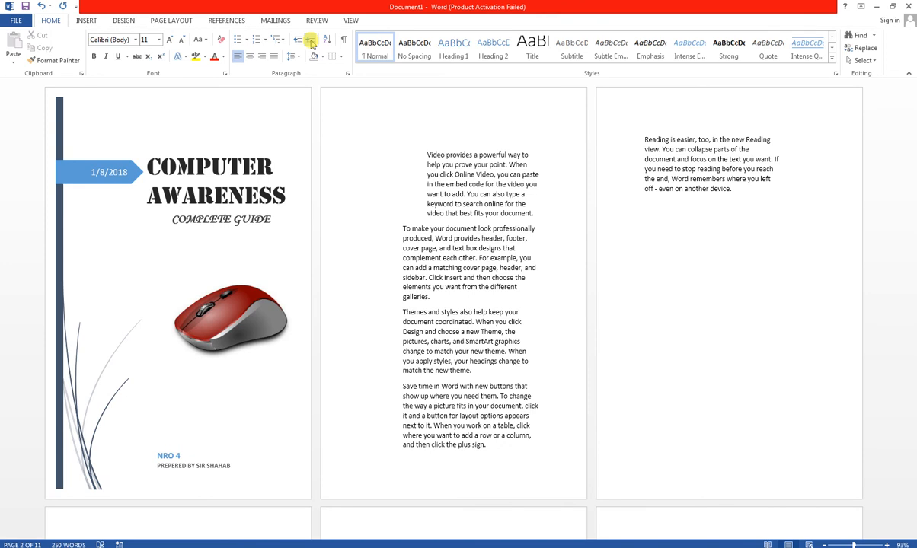
key("ctrl+z")
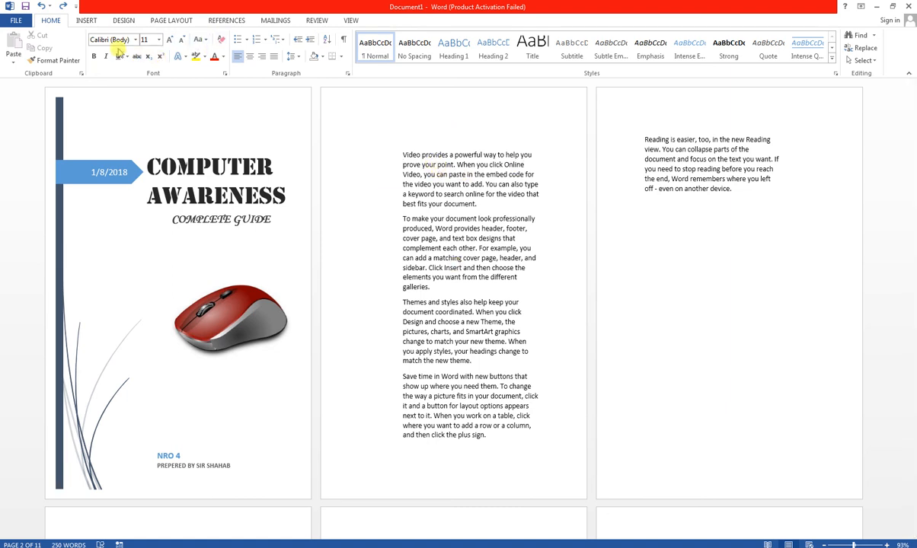
Reduce the book-fold page setup's gutter to 0.3" with custom margins.
left_click(120, 21)
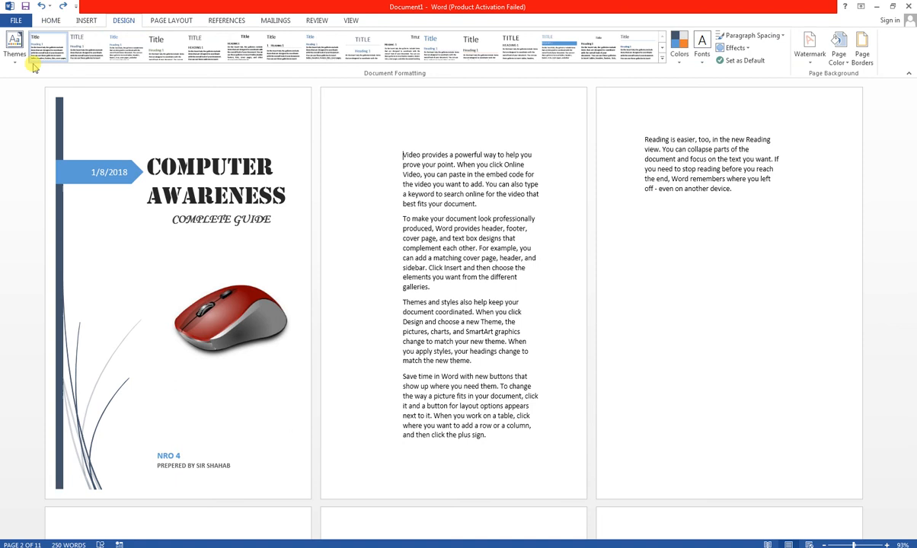
left_click(162, 22)
left_click(16, 65)
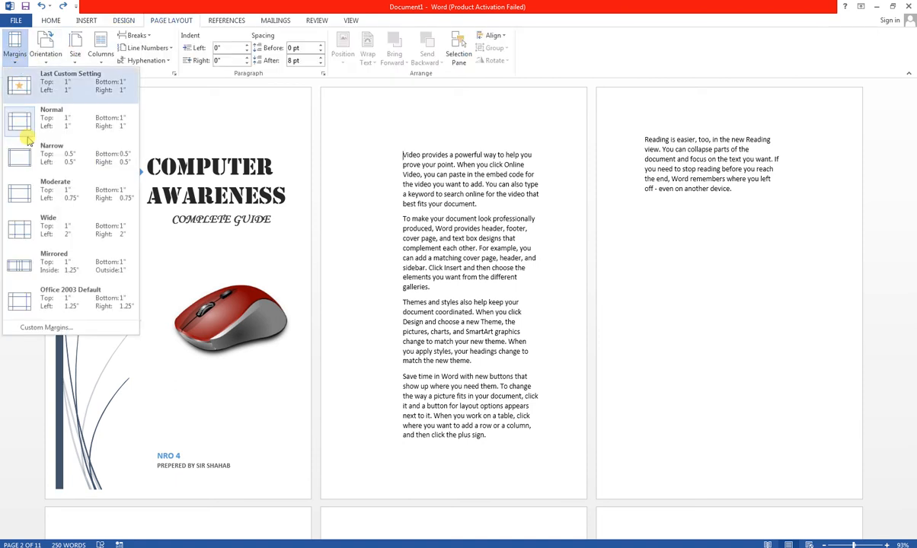
left_click(38, 326)
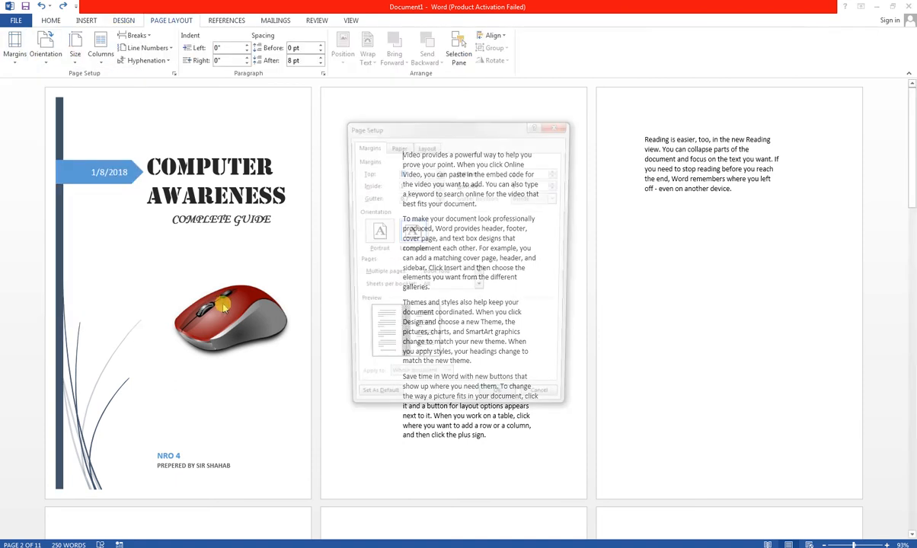
left_click(440, 200)
left_click(440, 201)
left_click(440, 200)
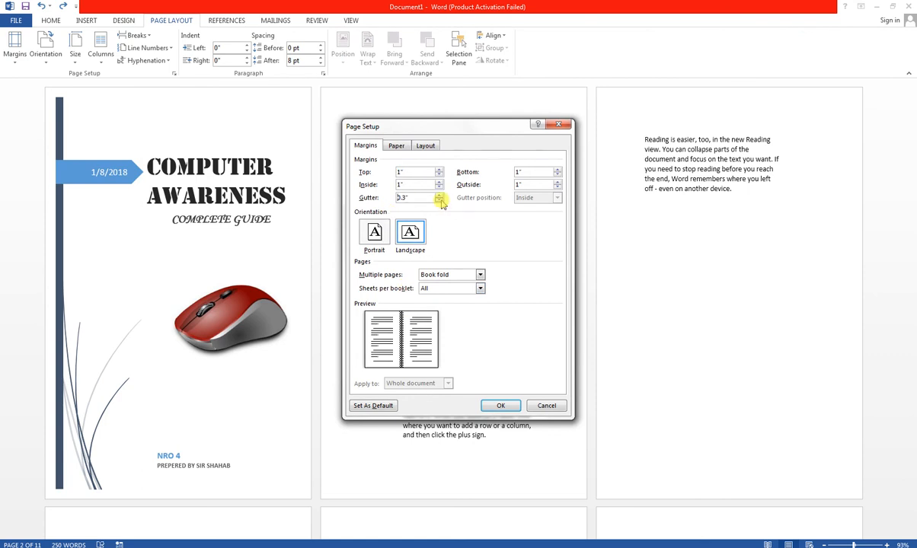
left_click(499, 406)
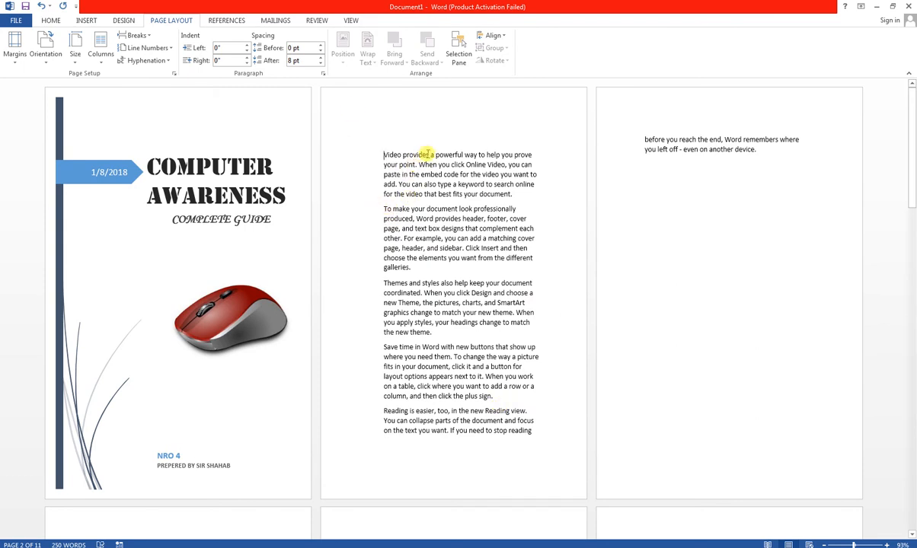
Insert blank lines between the sample paragraphs, pushing the one beginning "Save time in Word" to the start of page 3.
left_click(380, 210)
key("Return")
key("Return")
key("Return")
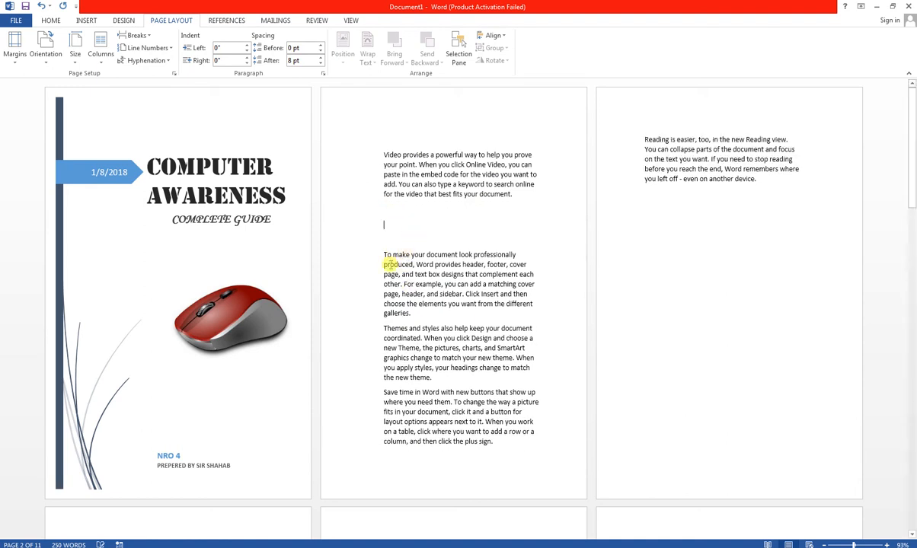
left_click(382, 328)
key("Return")
key("Return")
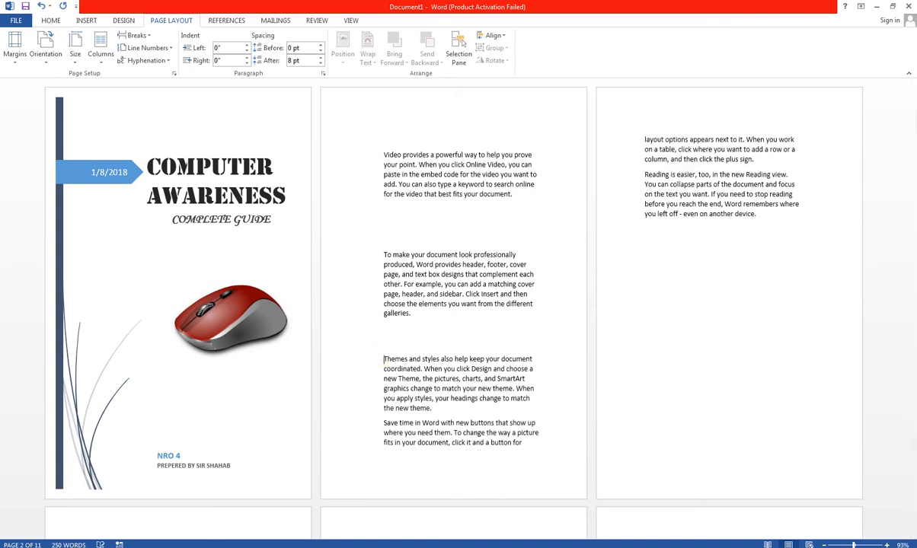
key("ctrl+Return")
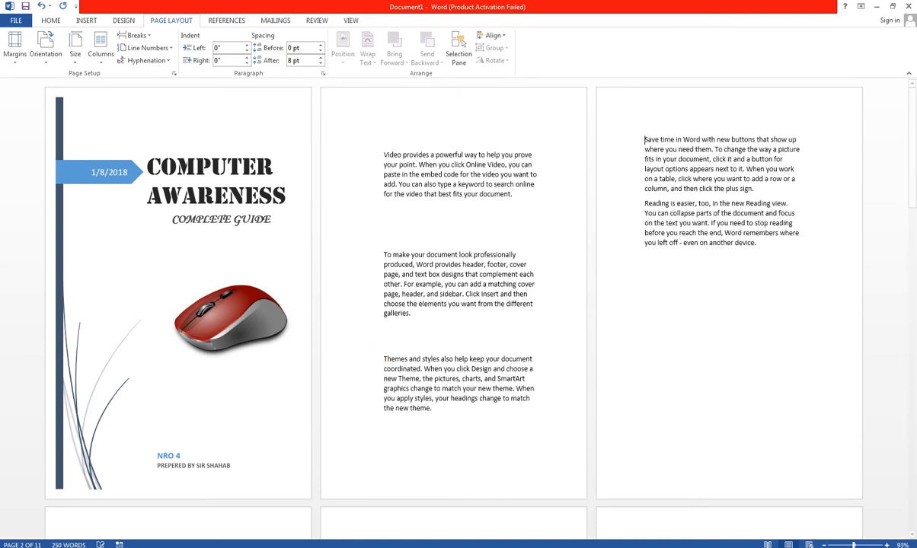
left_click(645, 204)
key("Return")
key("Return")
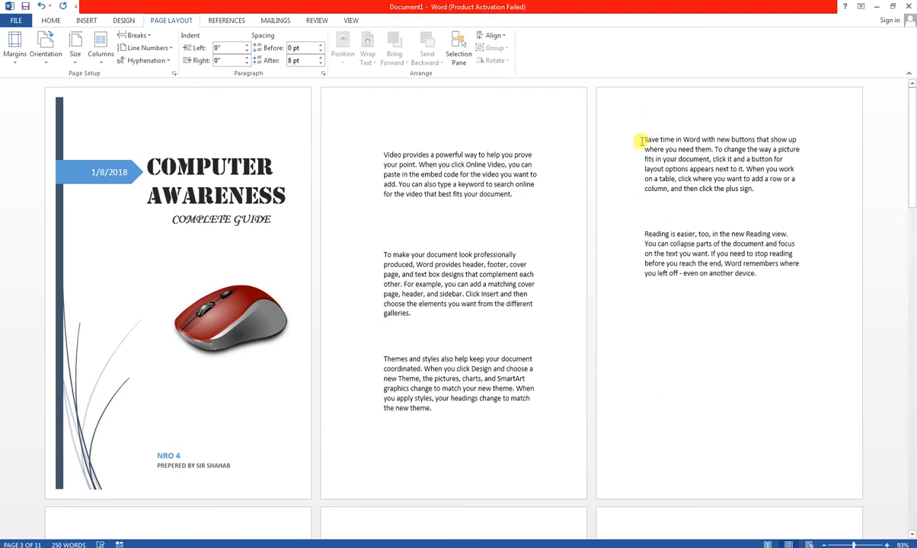
Add the heading line BASIC OF CUMPUTER above the first sample paragraph on page 2.
left_click(382, 155)
key("Return")
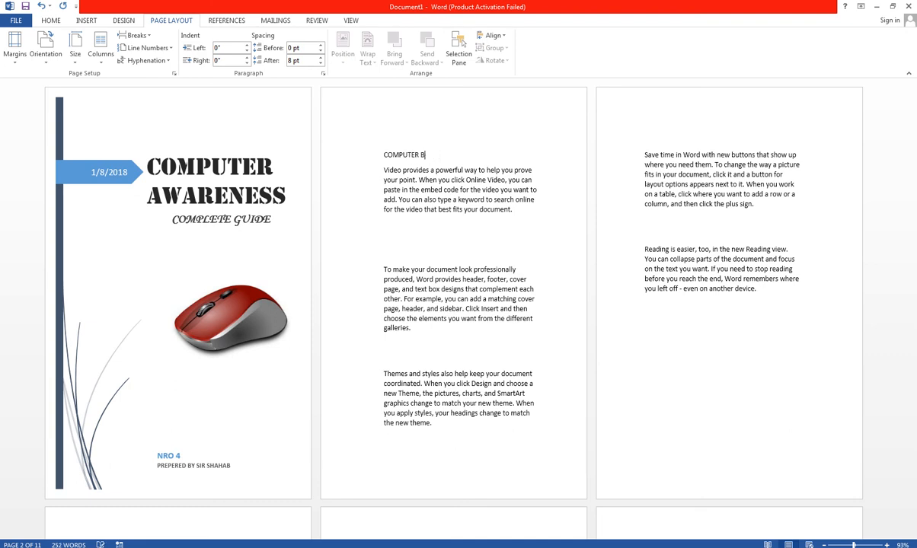
key("BackSpace")
key("BackSpace")
key("BackSpace")
key("BackSpace")
key("BackSpace")
key("BackSpace")
key("BackSpace")
key("BackSpace")
key("BackSpace")
key("BackSpace")
key("BackSpace")
key("BackSpace")
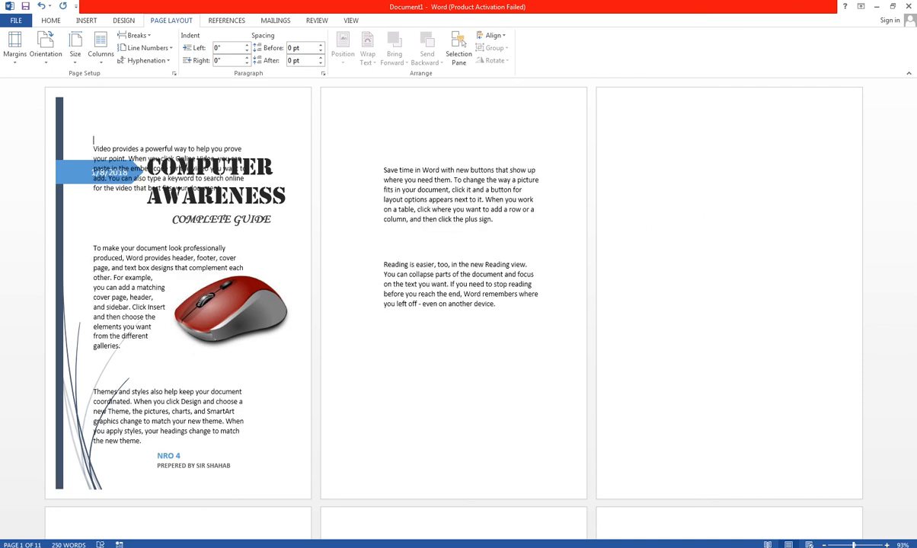
key("ctrl+z")
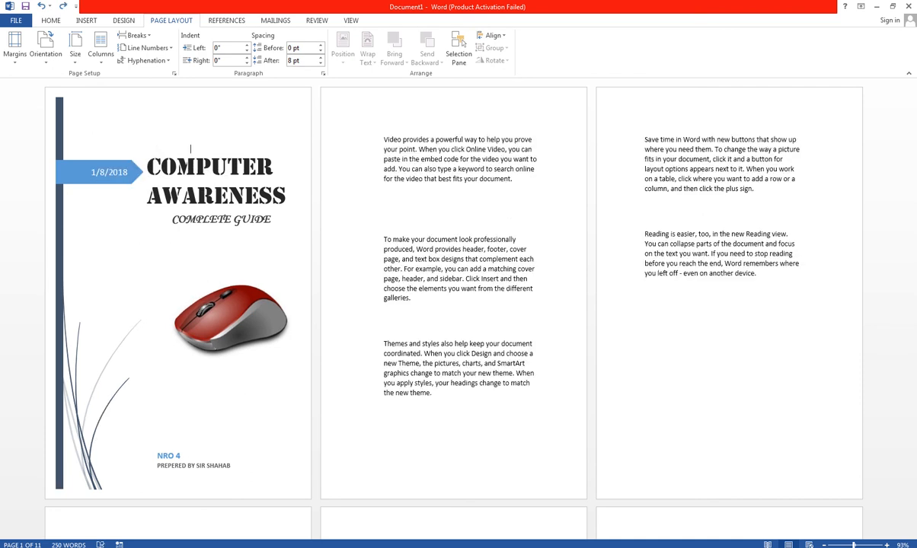
key("ctrl+z")
type("BASIC OF CUMPUTER")
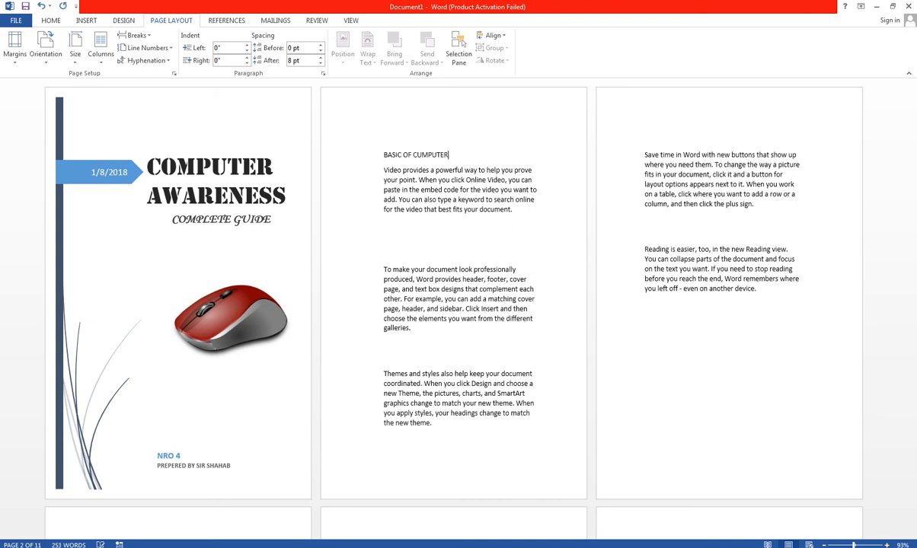
Make the BASIC OF CUMPUTER heading bold, underlined and light blue.
left_click(381, 156)
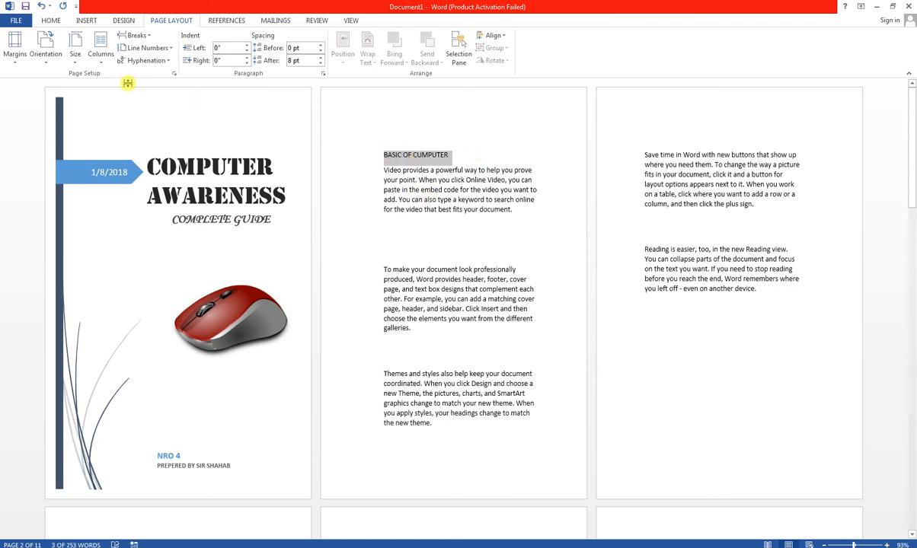
left_click(50, 20)
left_click(118, 58)
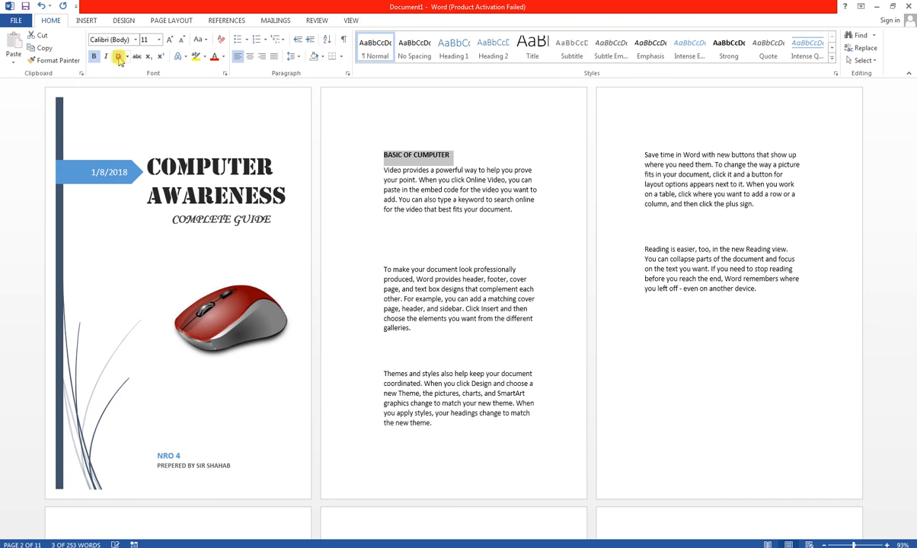
left_click(223, 56)
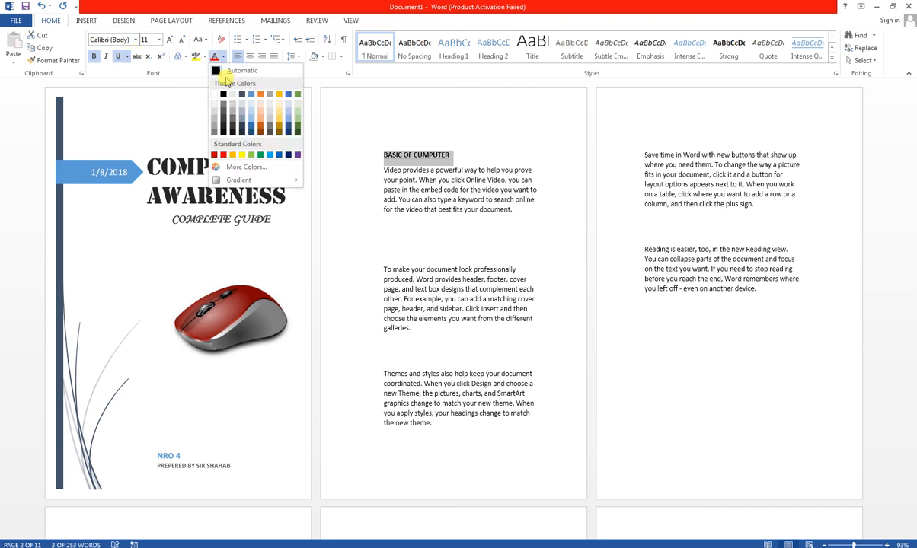
left_click(269, 154)
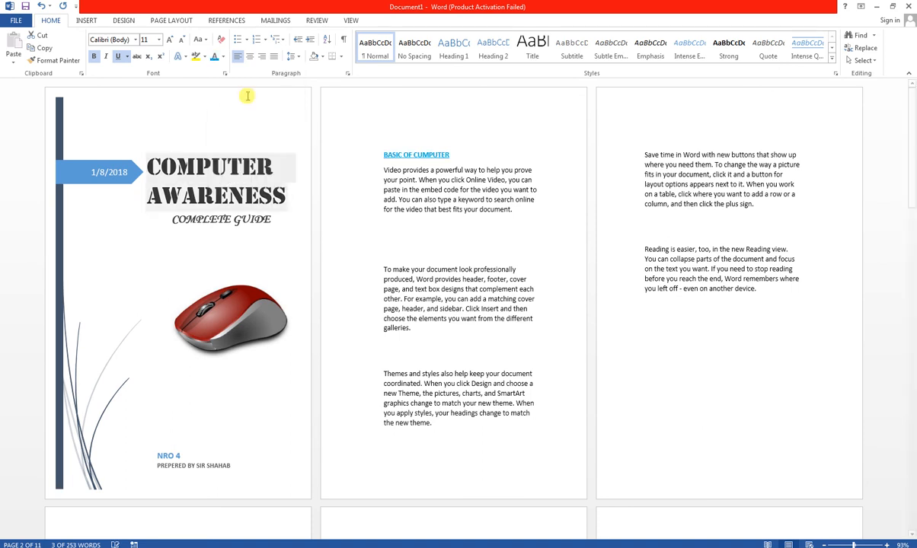
Set the heading's font to Arial Black and increase its size by one increment.
left_click(137, 41)
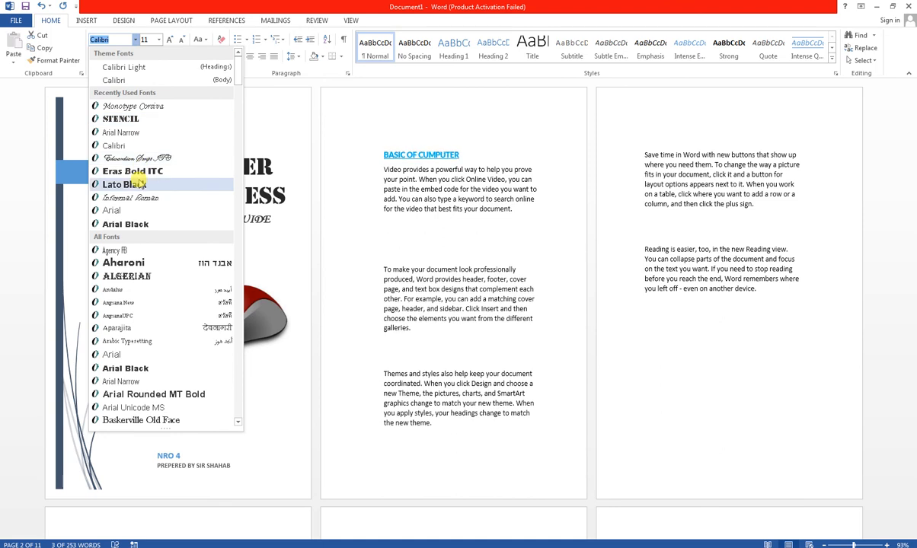
left_click(144, 224)
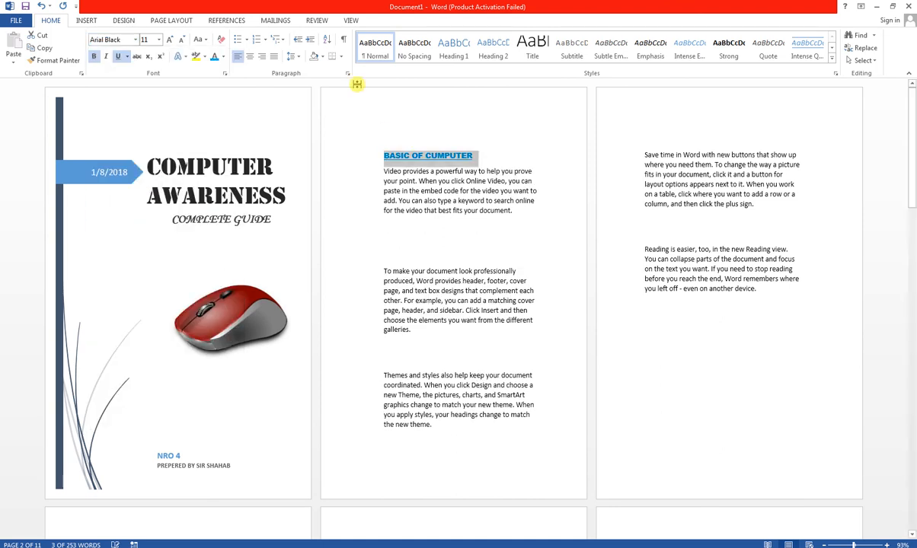
left_click(171, 40)
Add a blank line below the first sample paragraph on page 2 and insert the picture named computer from drive D there.
left_click(428, 234)
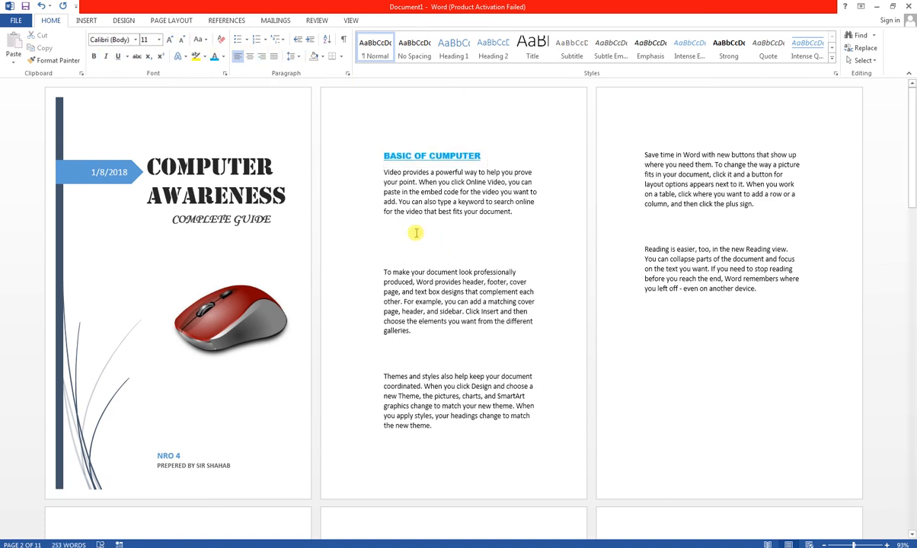
key("Return")
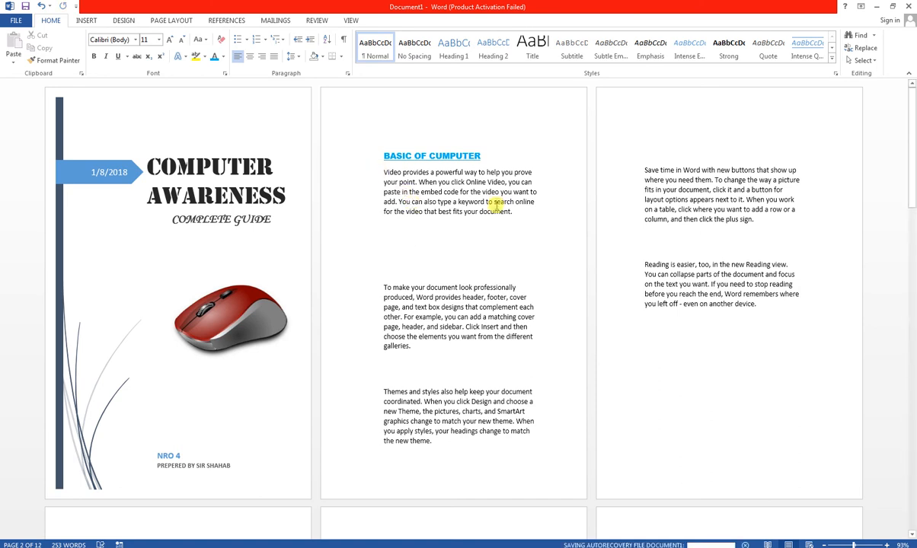
left_click(87, 20)
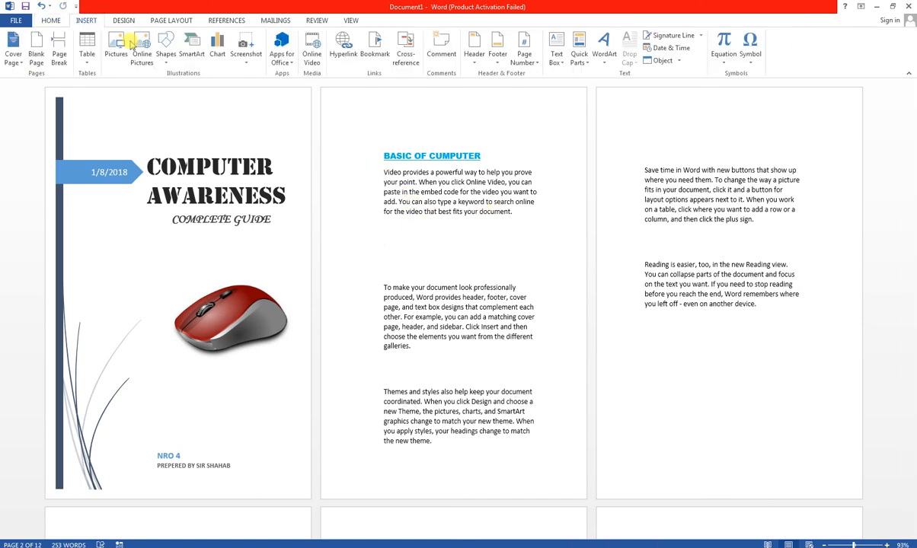
left_click(108, 52)
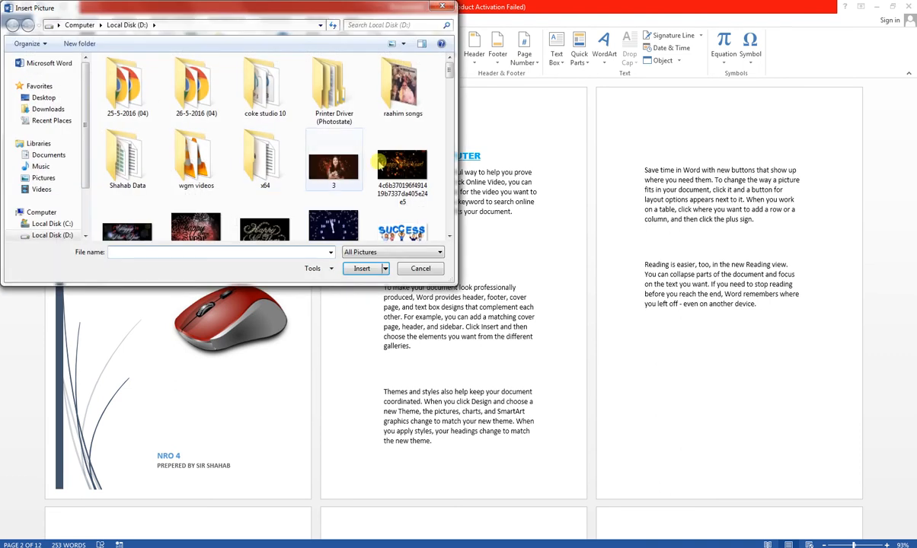
left_click_drag(449, 70, 453, 90)
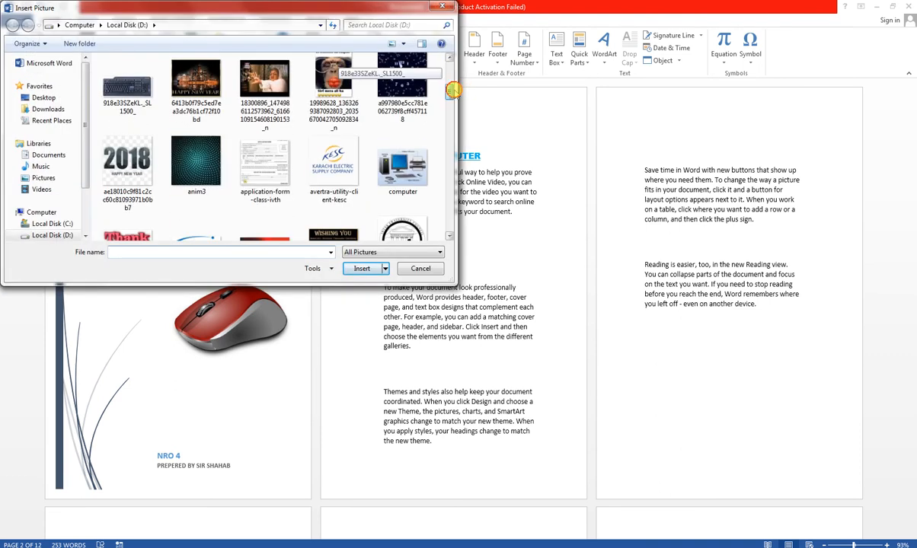
left_click(402, 163)
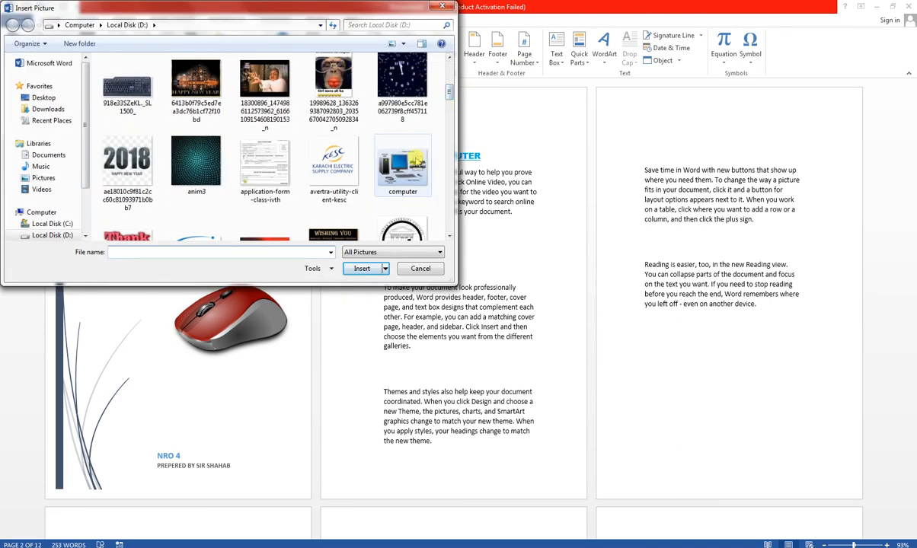
left_click(362, 270)
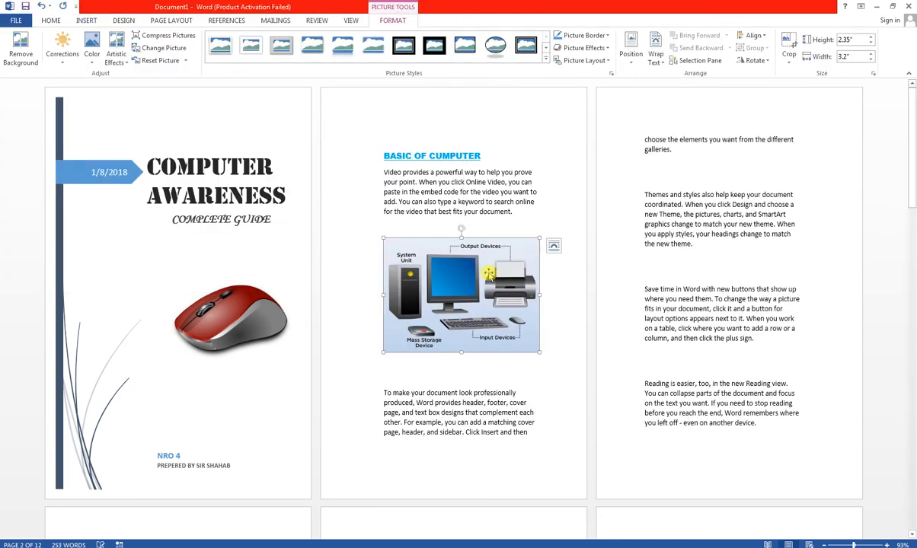
Resize the computer picture to about 2.28" high and 3.11" wide, keeping its plain style.
left_click_drag(537, 353, 469, 259)
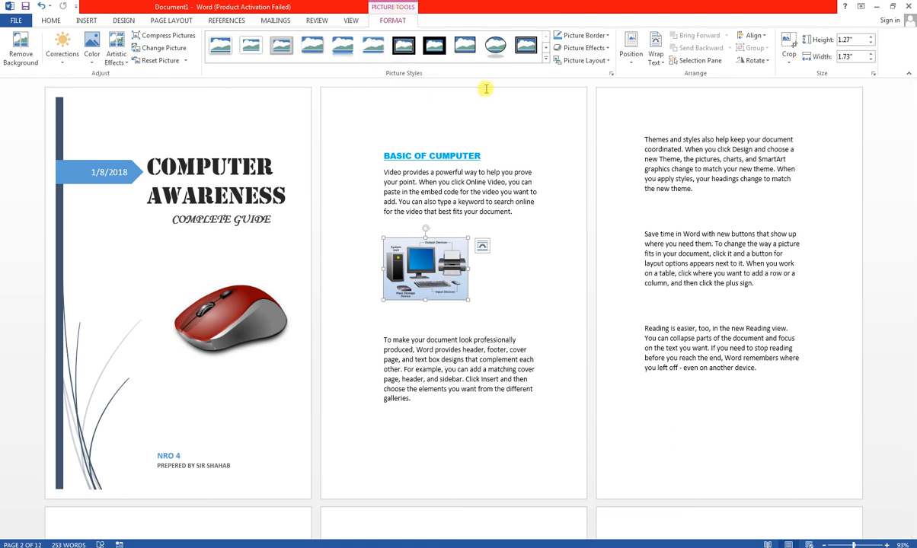
left_click(545, 58)
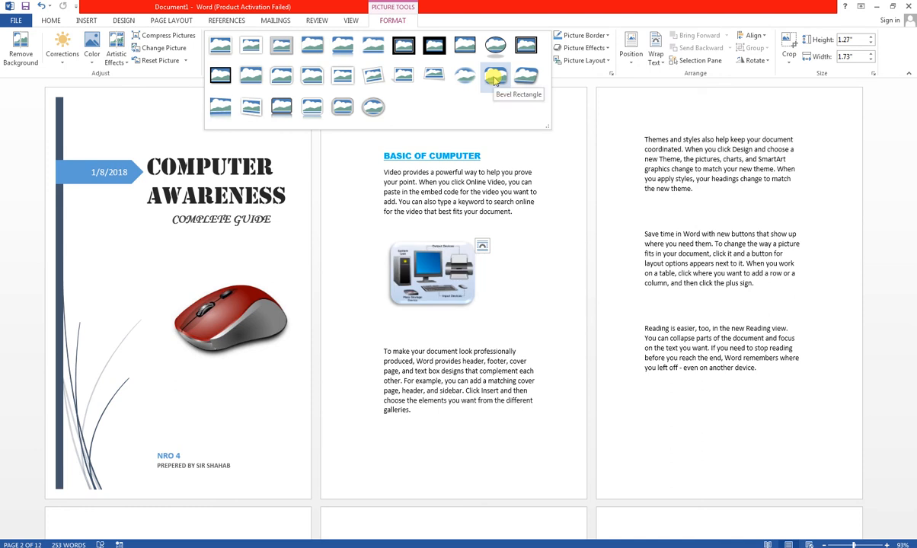
left_click(511, 274)
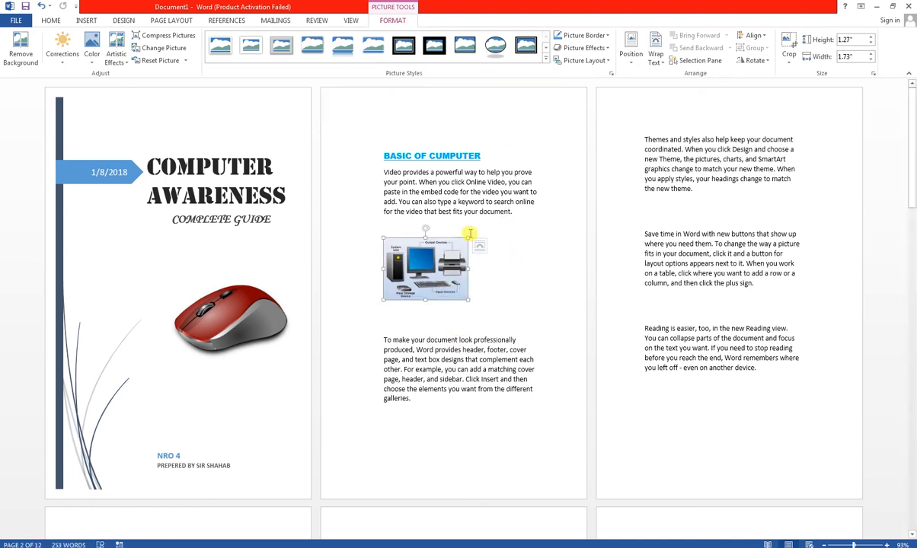
left_click_drag(471, 238, 535, 204)
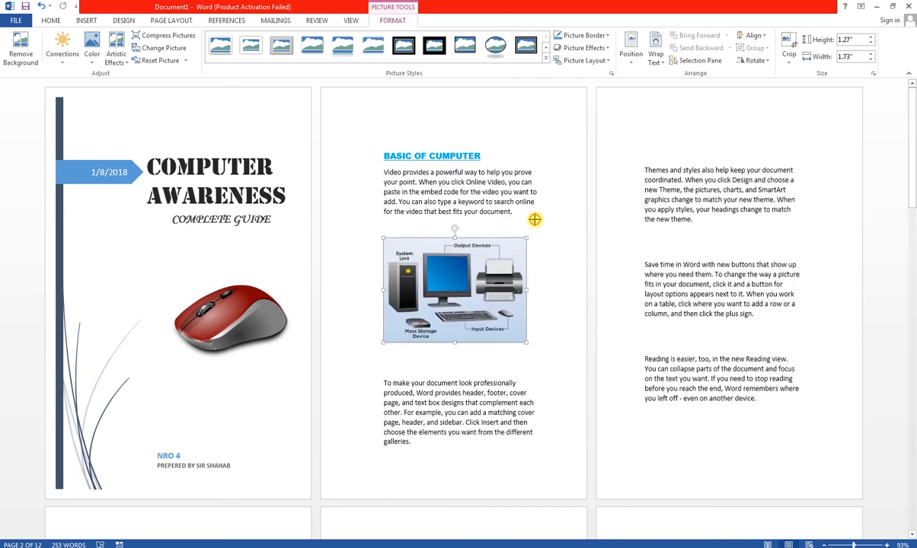
Add the heading KEYBOARD above the paragraph beginning "To make your document" and copy the BASIC OF CUMPUTER heading's formatting onto it.
left_click(383, 388)
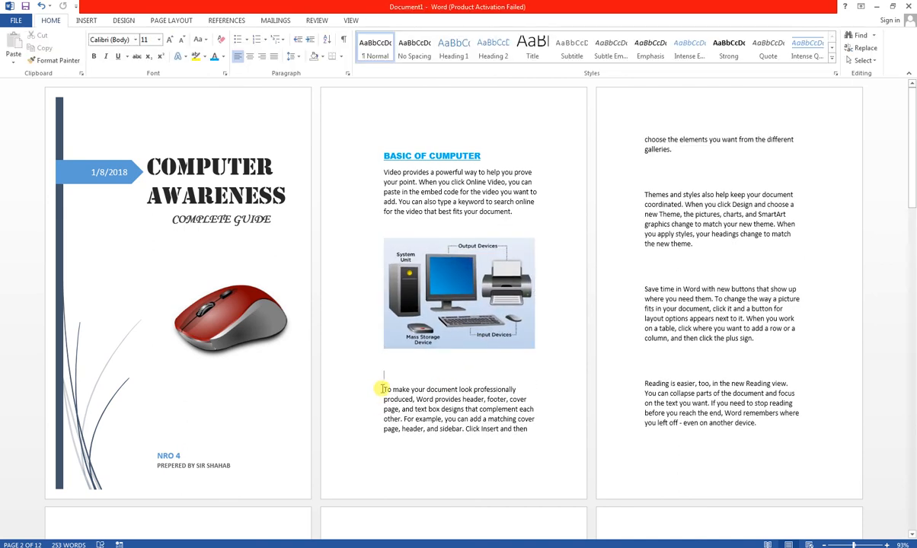
type("KEYBOARD")
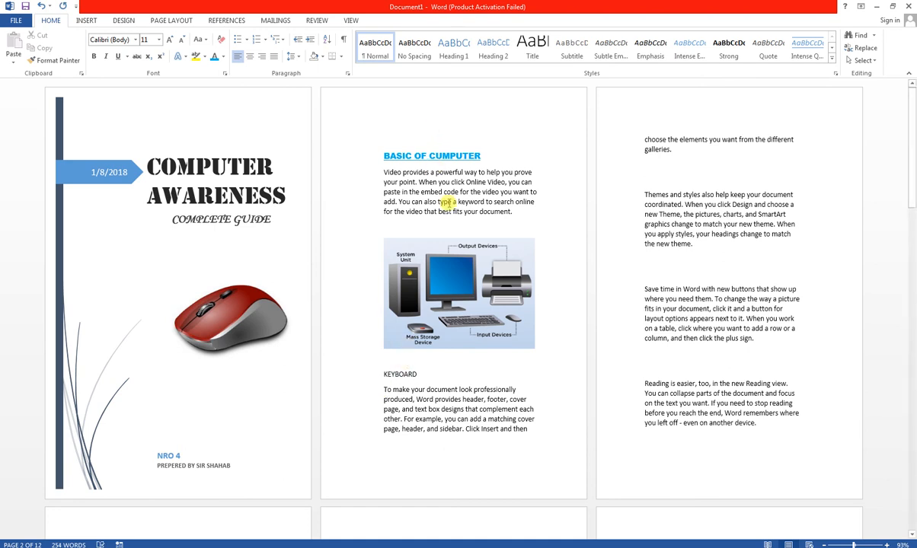
left_click_drag(485, 154, 368, 155)
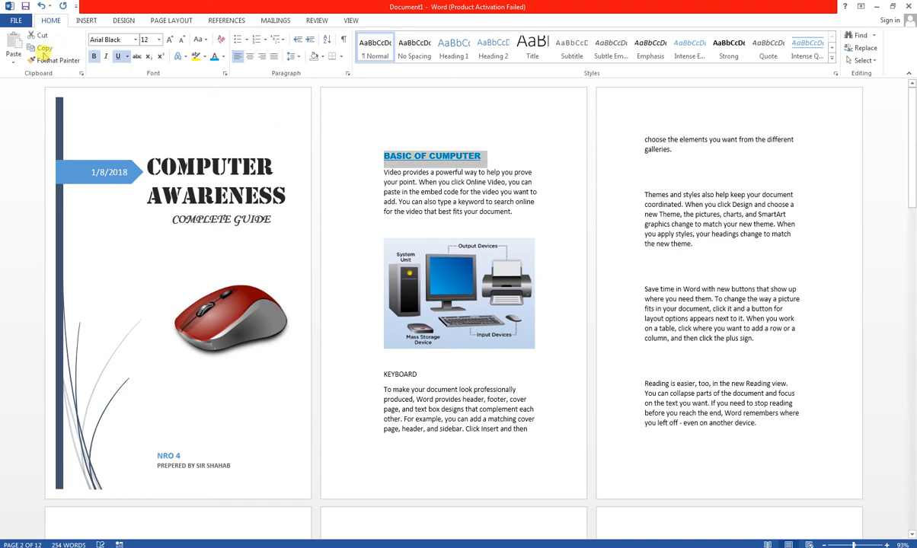
left_click(47, 60)
left_click_drag(381, 374, 442, 375)
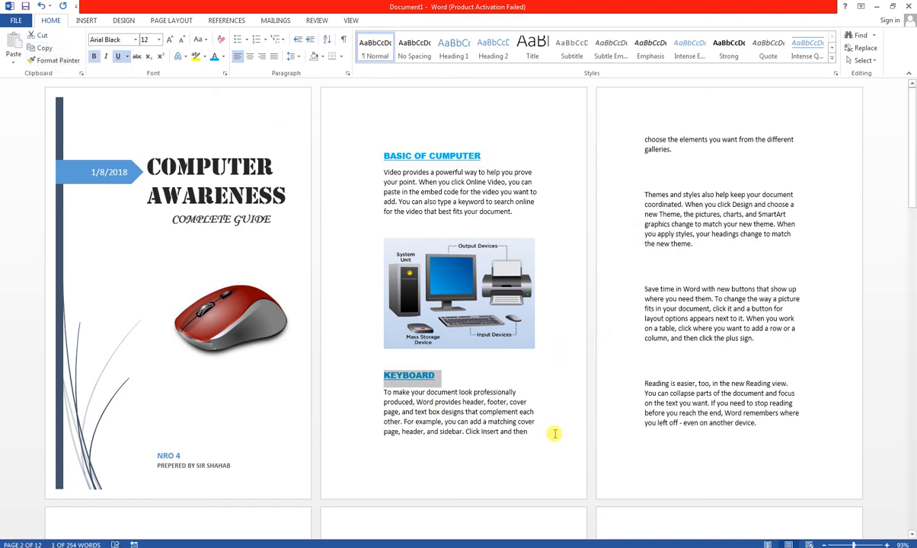
left_click(521, 443)
left_click(575, 442)
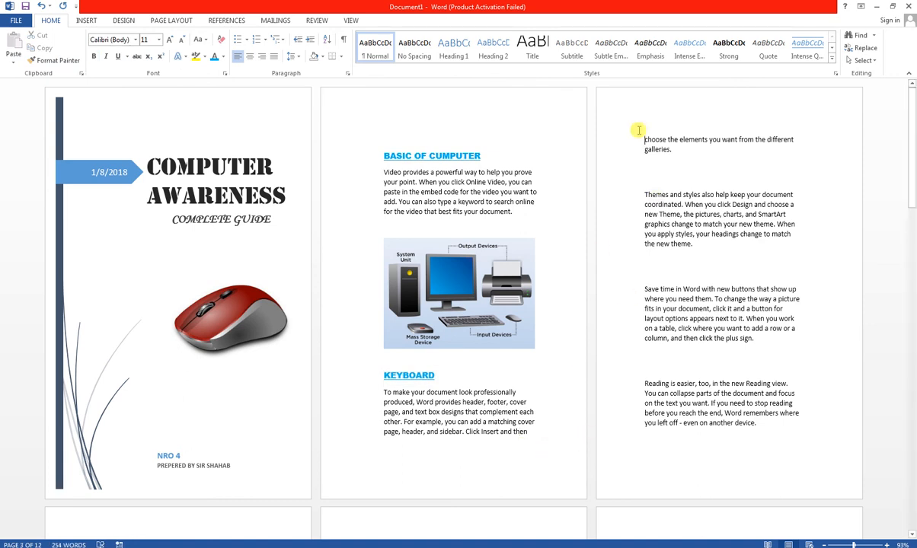
key("Return")
key("BackSpace")
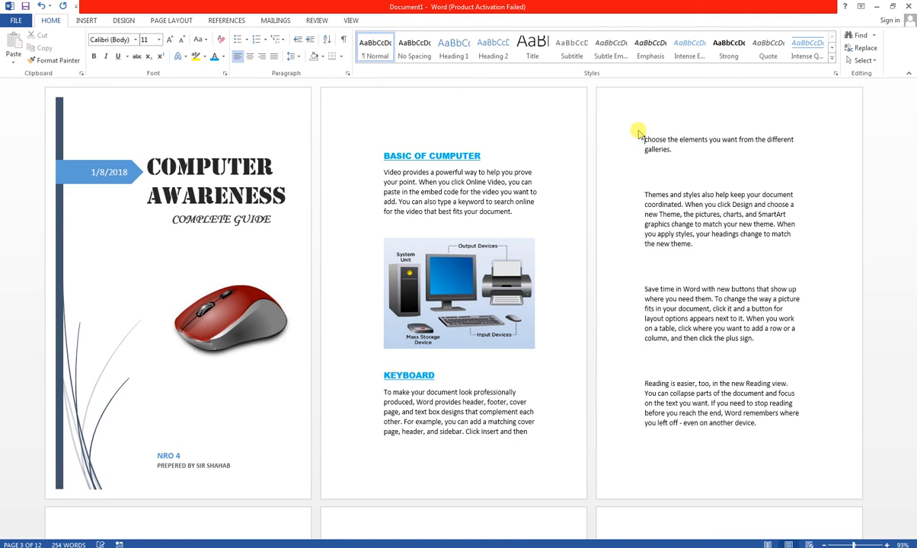
scroll(639, 133, "down", 1)
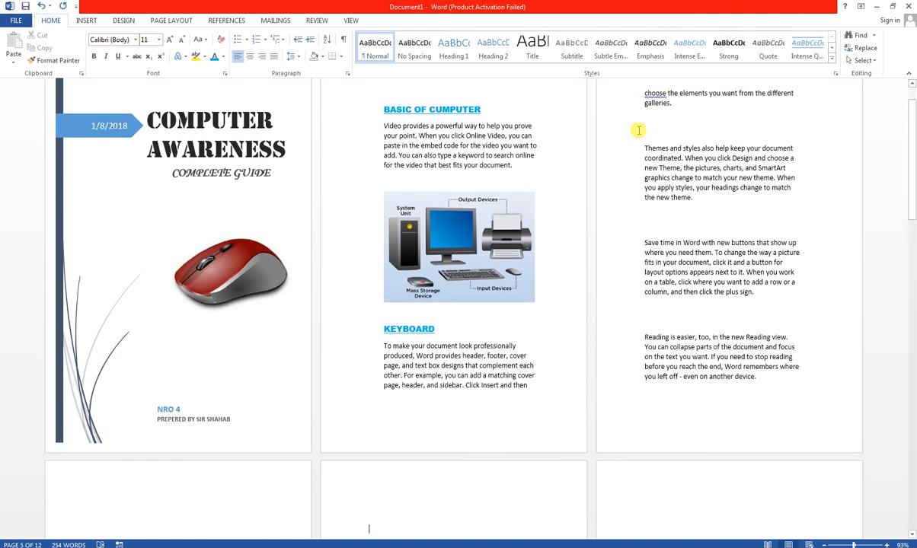
scroll(638, 130, "up", 1)
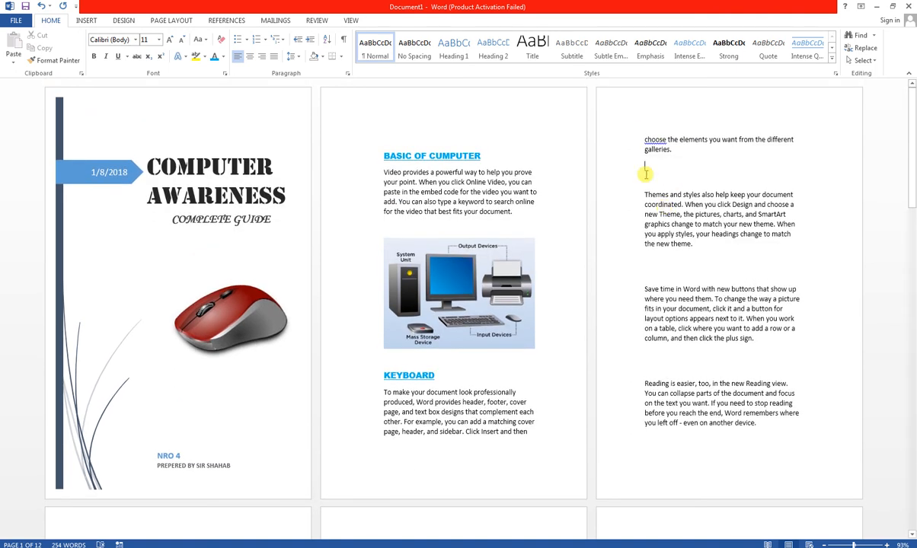
Insert the keyboard picture 918e33SZeKL._SL1500_ on page 3, below the line ending in "galleries.".
left_click(86, 20)
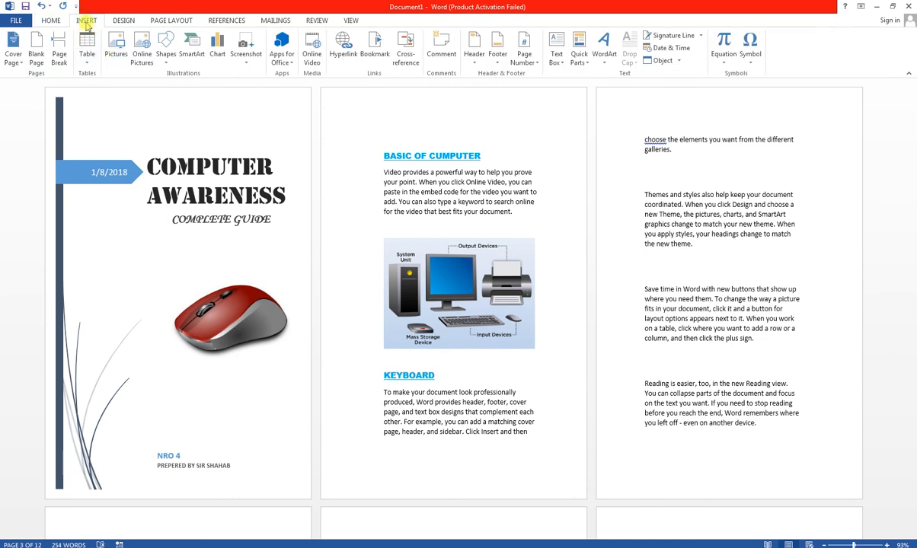
left_click(115, 52)
mouse_move(449, 67)
left_mouse_down()
mouse_move(451, 126)
mouse_move(451, 72)
left_mouse_up()
left_click(128, 70)
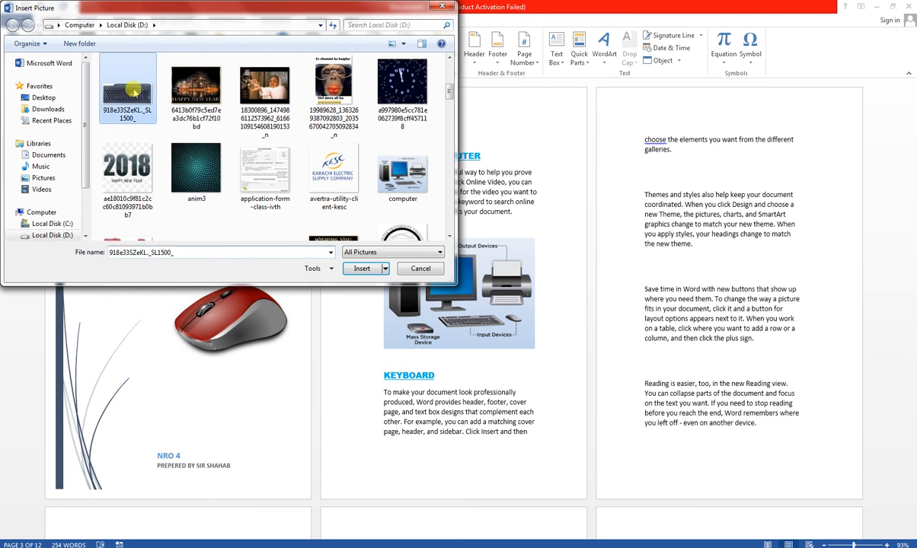
left_click(365, 272)
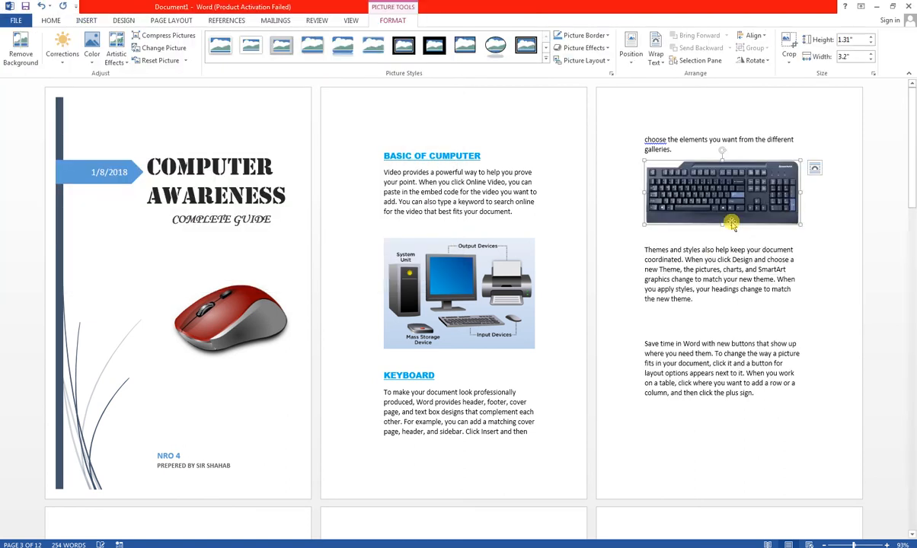
Split the "Themes and styles" paragraph before "coordinated" and add the heading line WINODOWS at the break.
left_click(689, 320)
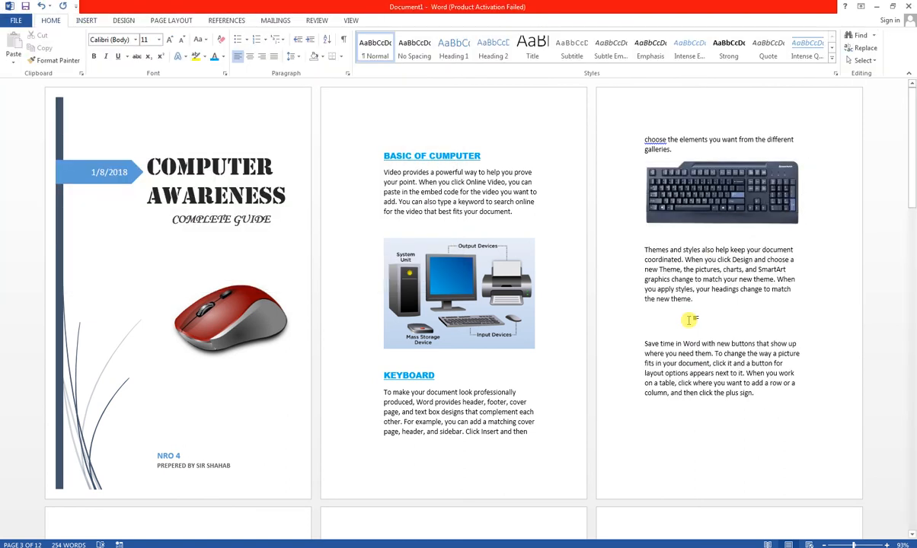
left_click(646, 250)
key("Return")
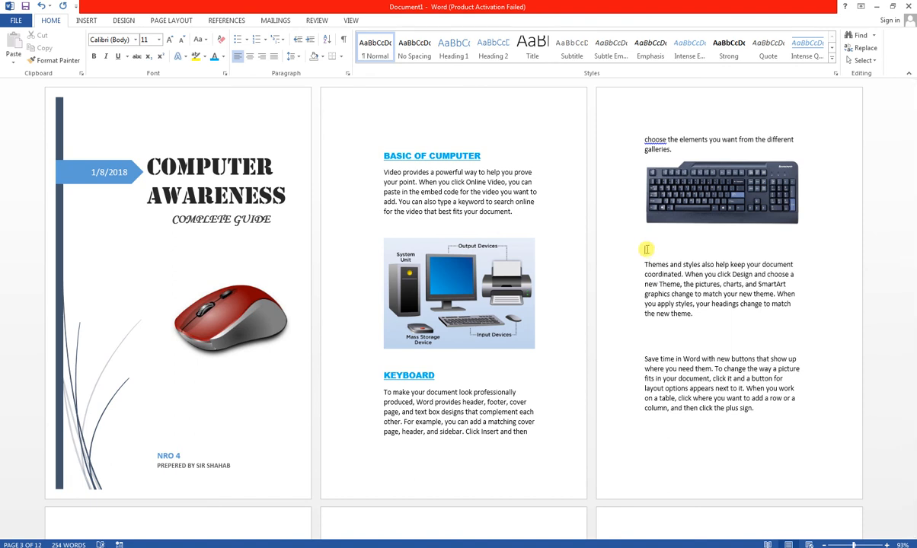
left_click(644, 274)
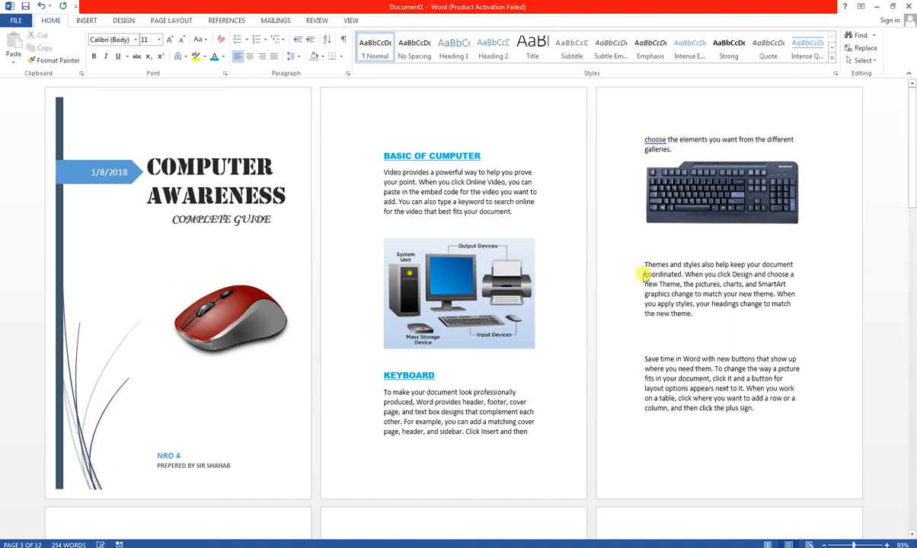
key("Return")
key("BackSpace")
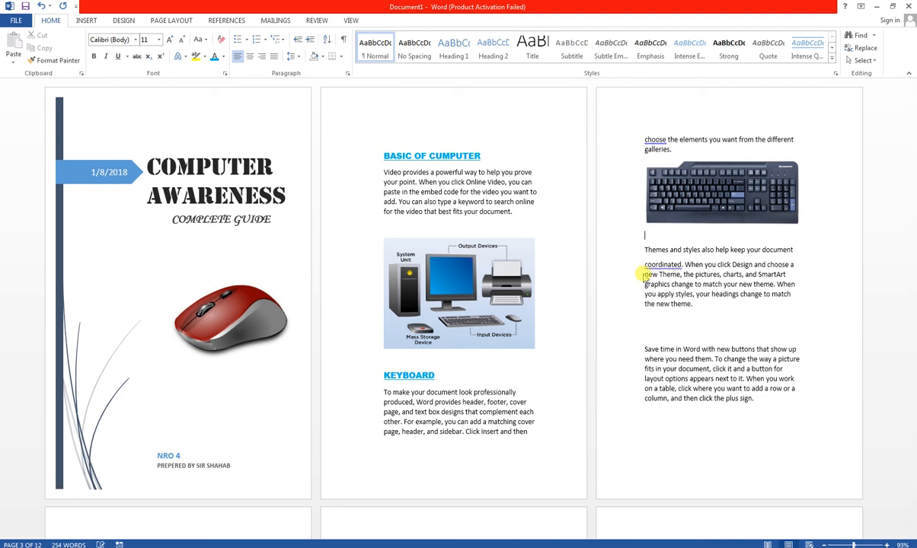
left_click(645, 265)
key("Return")
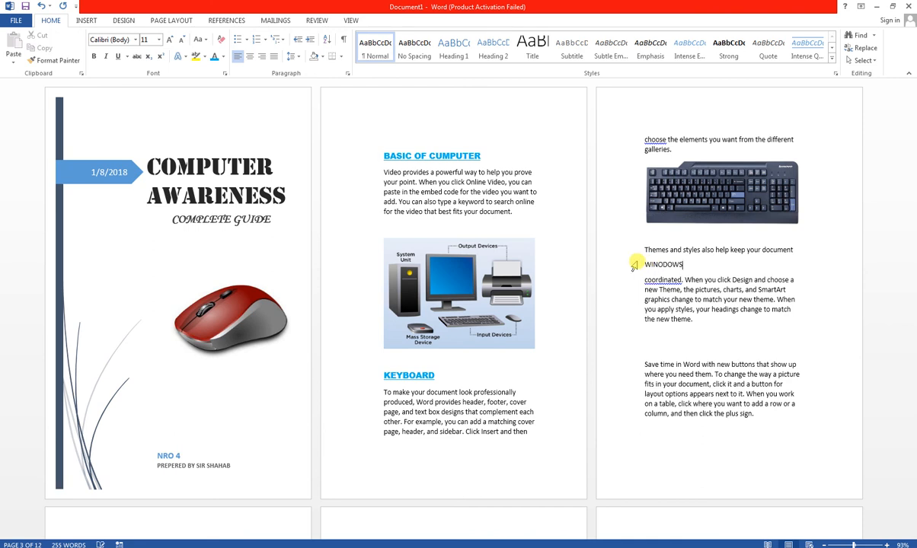
Copy the BASIC OF CUMPUTER heading's formatting onto the WINODOWS heading on page 3.
left_click(374, 155)
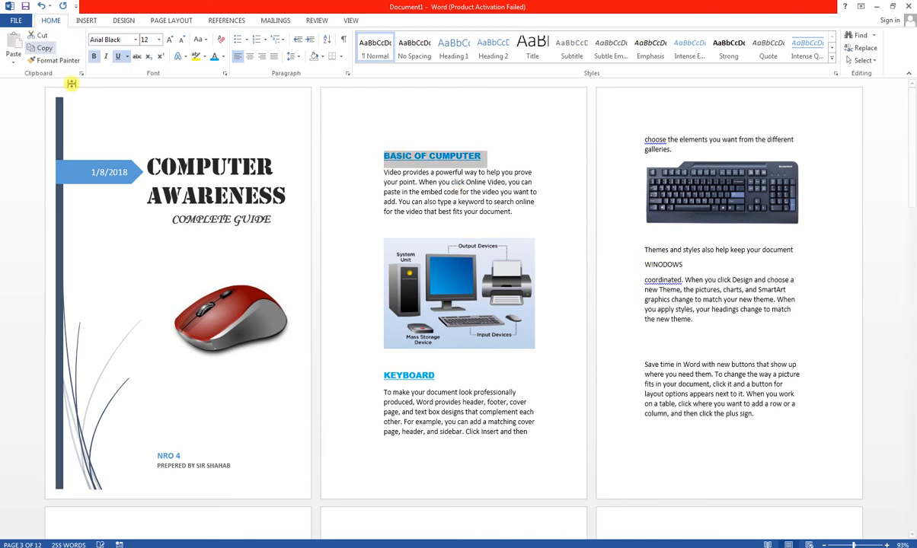
left_click(55, 61)
left_click_drag(698, 268, 602, 259)
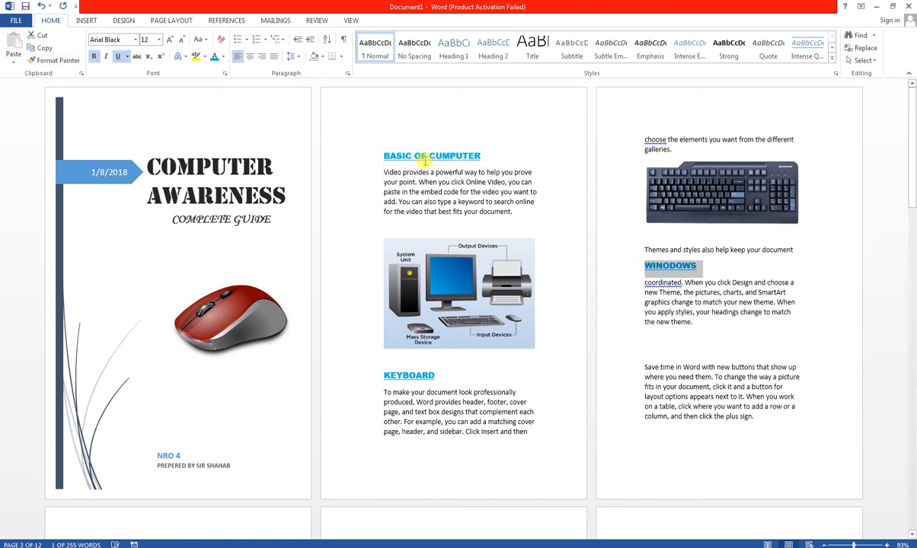
left_click(458, 197)
Insert the Microsoft-Windows picture from drive D below the paragraph under the WINODOWS heading.
left_click(696, 342)
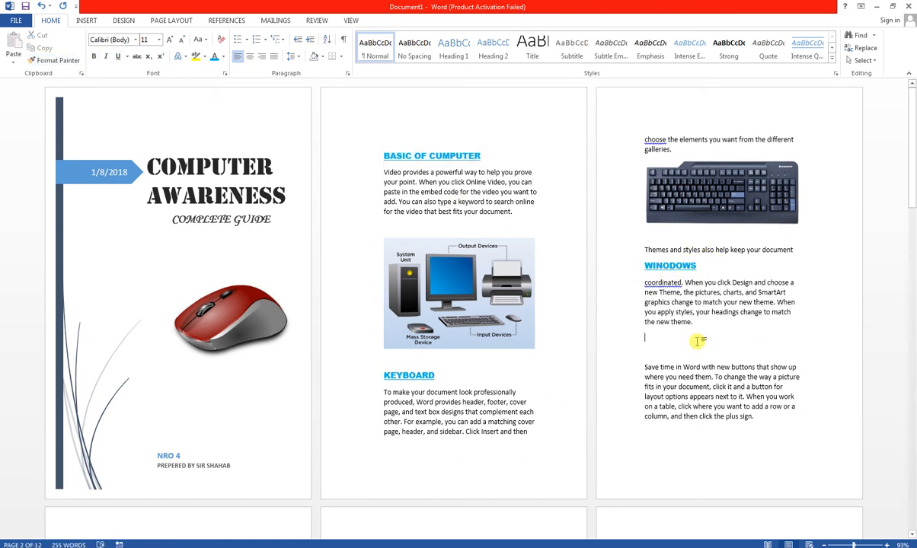
left_click(84, 19)
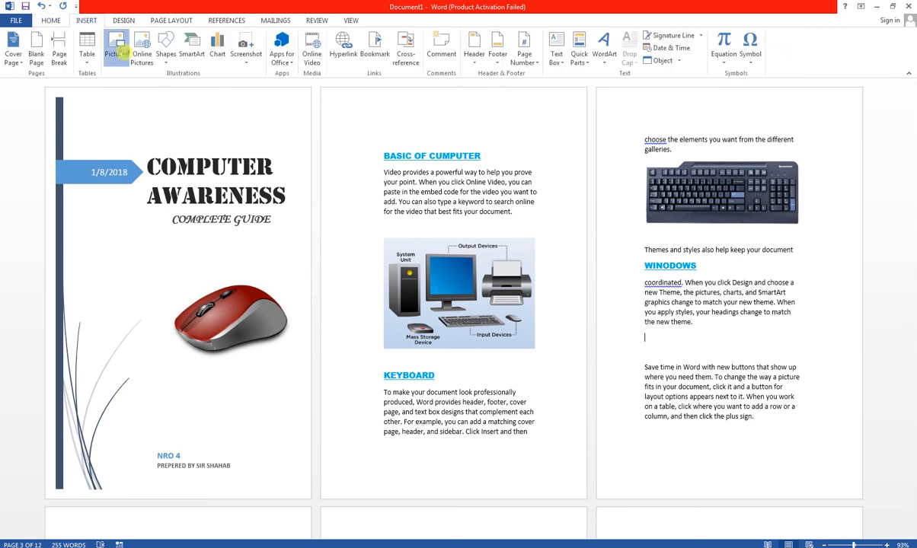
left_click(116, 54)
scroll(300, 139, "down", 6)
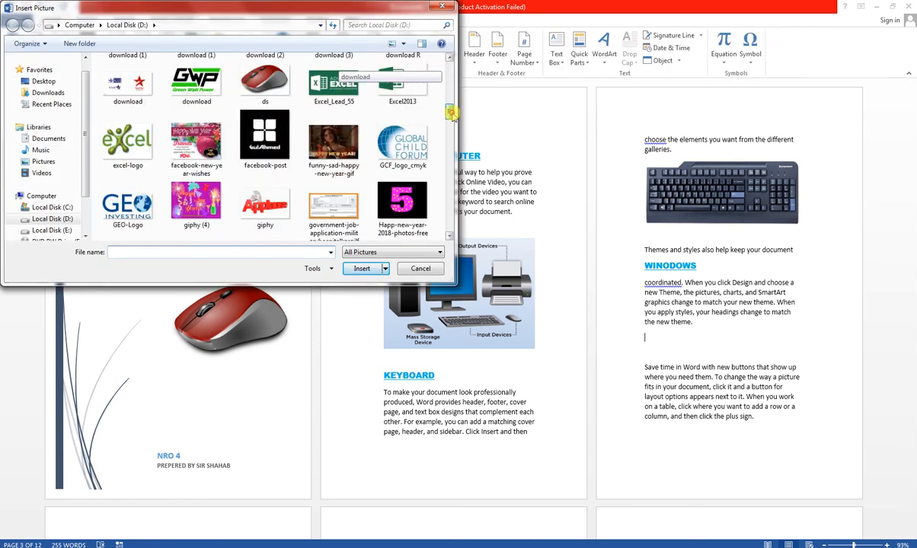
left_click_drag(451, 113, 454, 203)
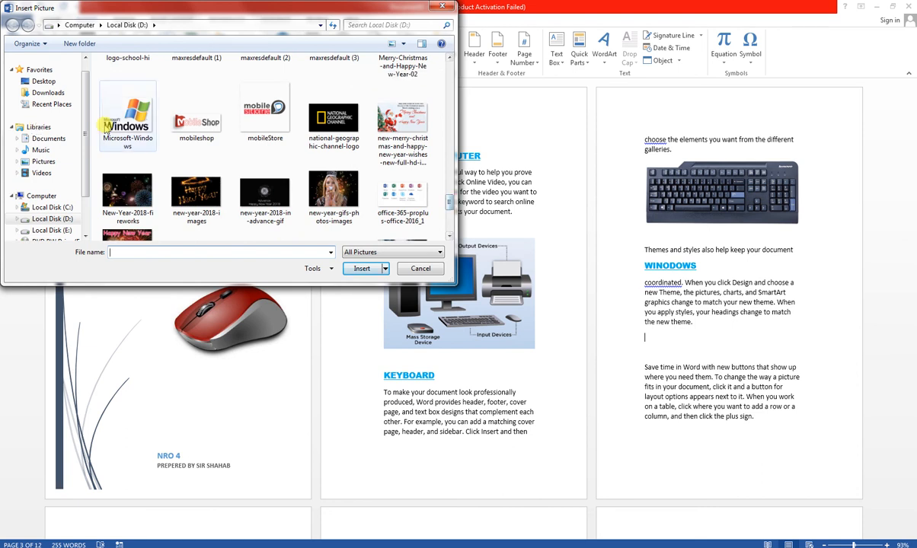
left_click(127, 118)
left_click(369, 268)
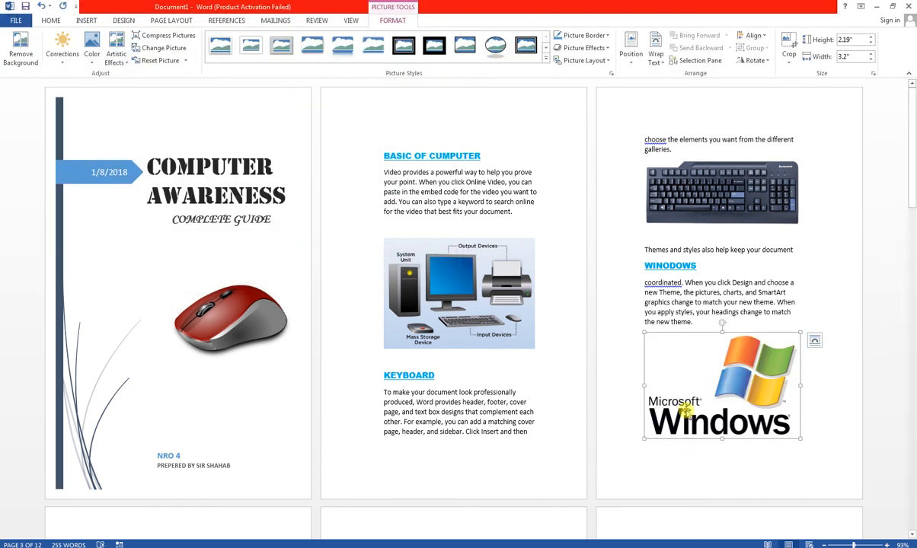
left_click(454, 308)
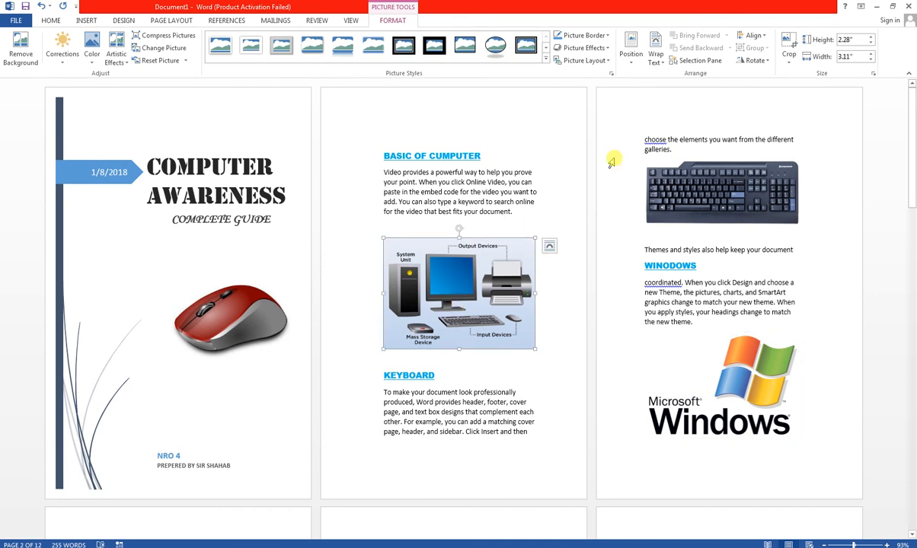
Stretch the keyboard picture on page 3 slightly taller while keeping its width.
left_click(747, 373)
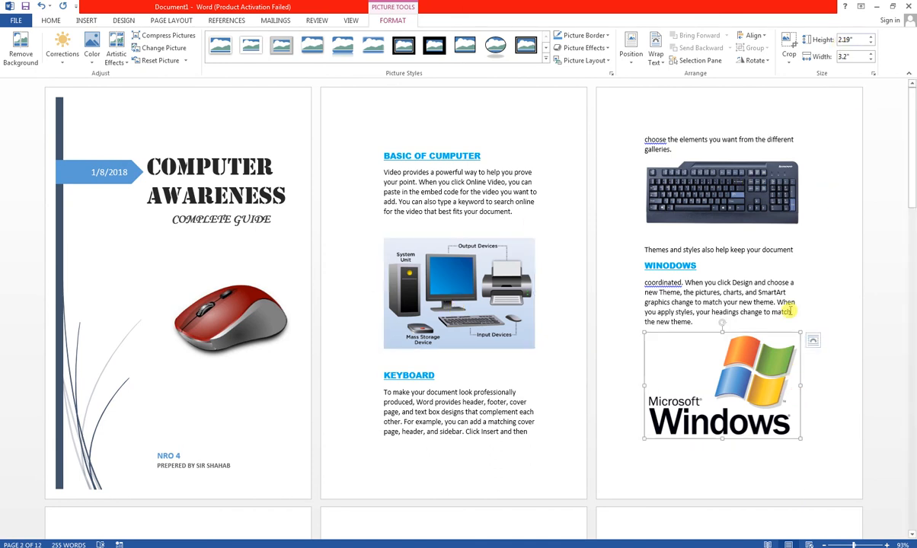
left_click(744, 192)
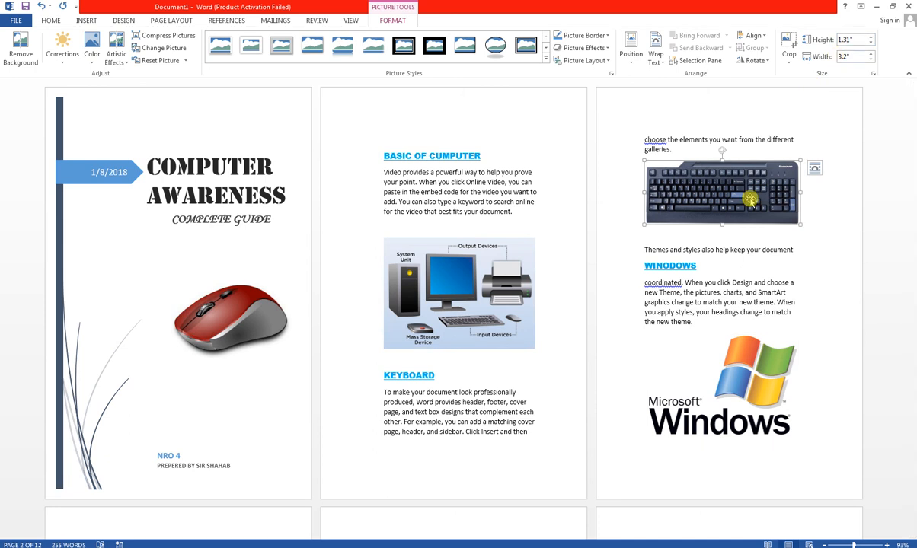
left_click_drag(721, 226, 682, 229)
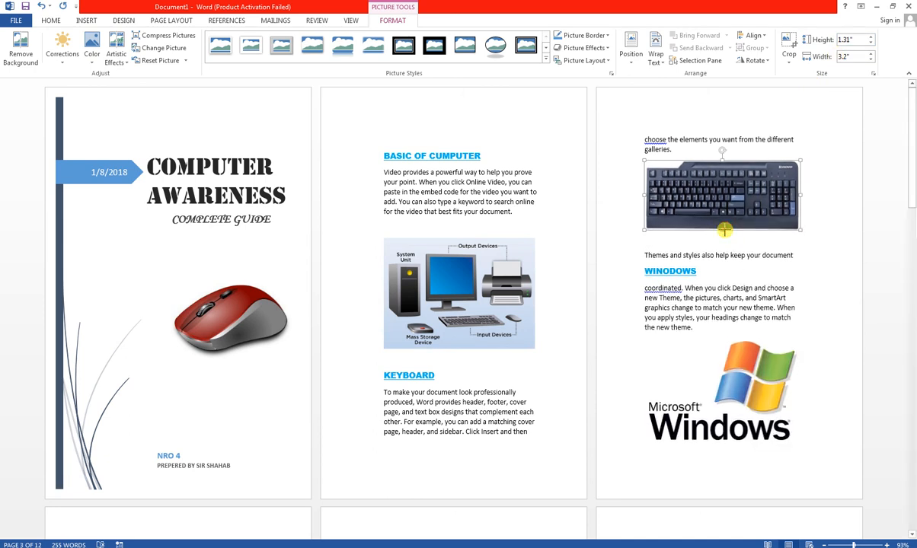
left_click(474, 281)
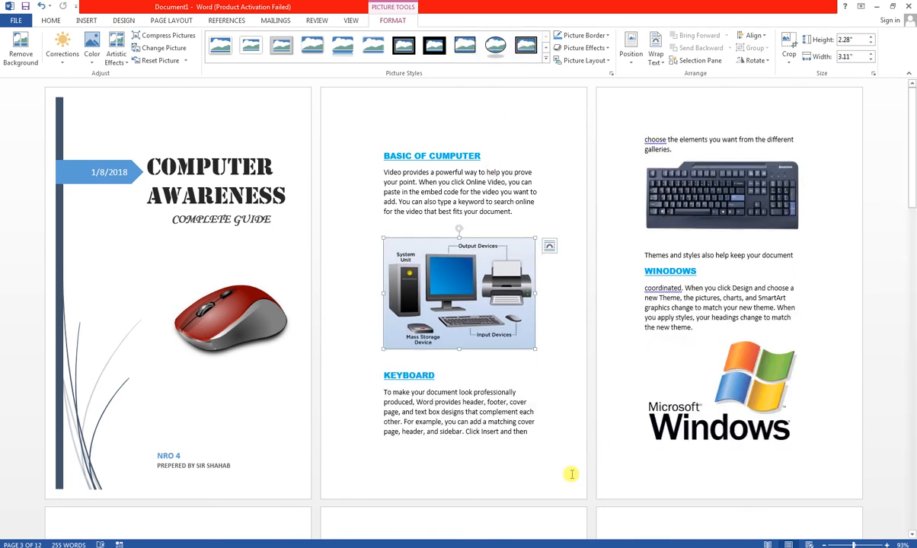
left_click(533, 448)
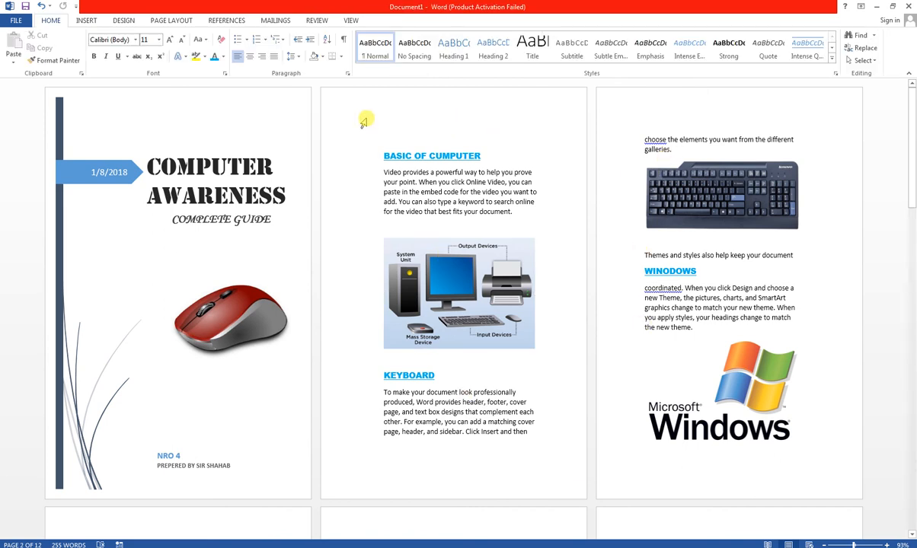
Review the layout of the cover and the inner pages with their headings and pictures.
scroll(416, 208, "down", 1)
scroll(416, 208, "down", 3)
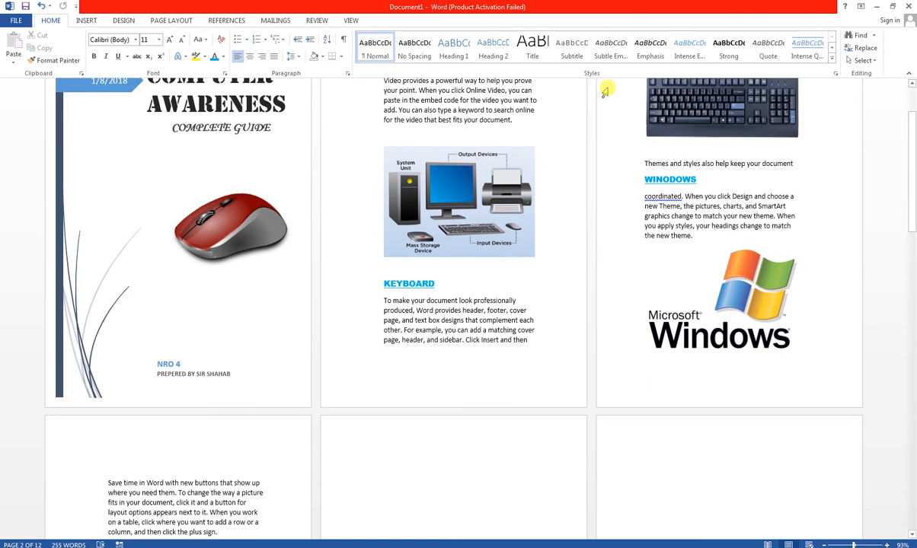
scroll(231, 456, "down", 2)
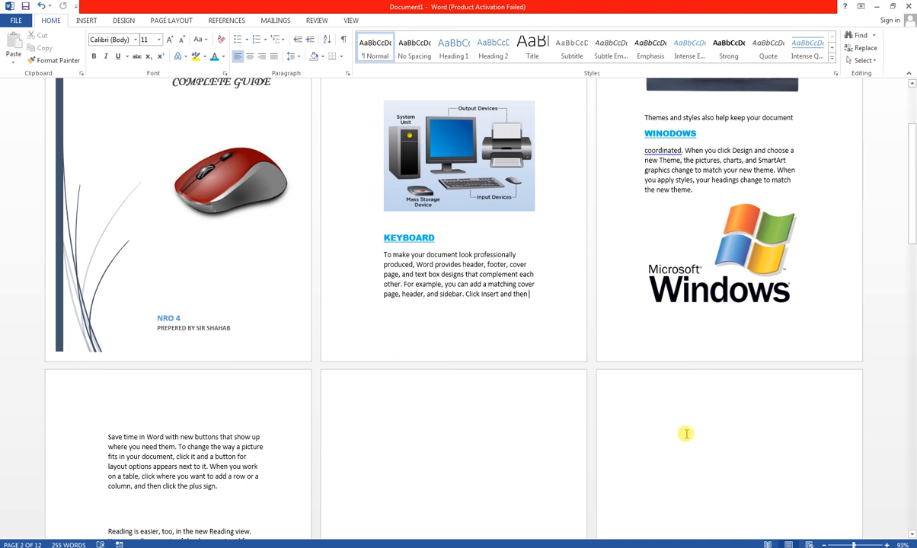
scroll(686, 434, "up", 3)
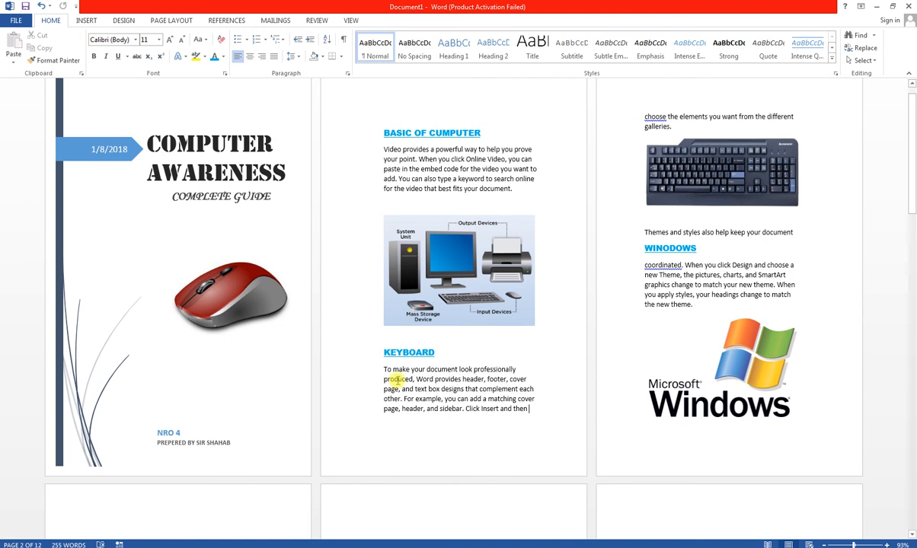
scroll(575, 252, "up", 1)
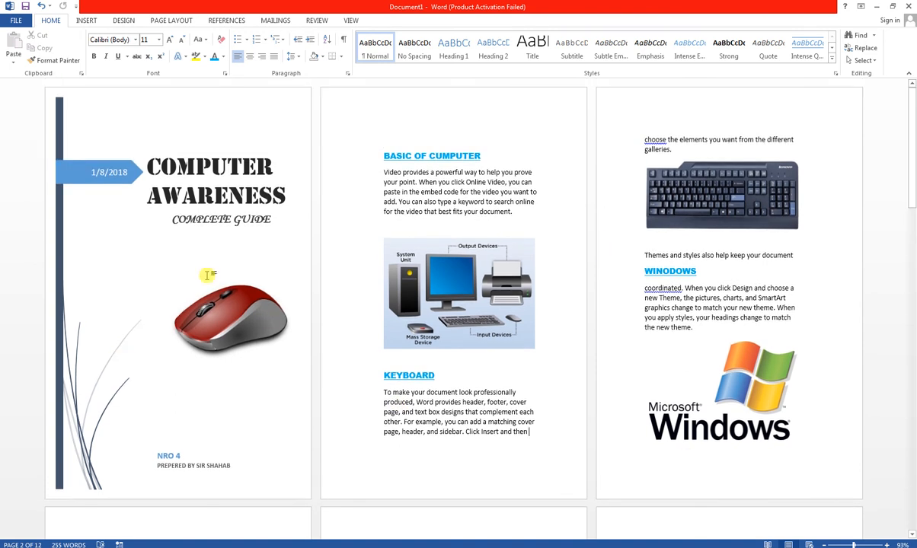
scroll(259, 305, "down", 5)
scroll(285, 325, "up", 5)
Add the heading lines MS OFFICE and EXCEL above the "Save time in Word" paragraph on page 4.
scroll(282, 418, "down", 4)
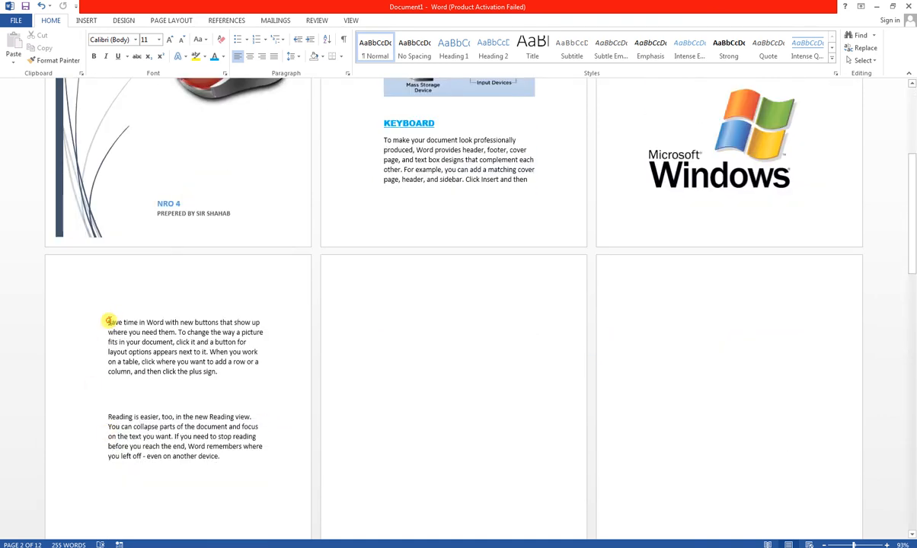
key("Return")
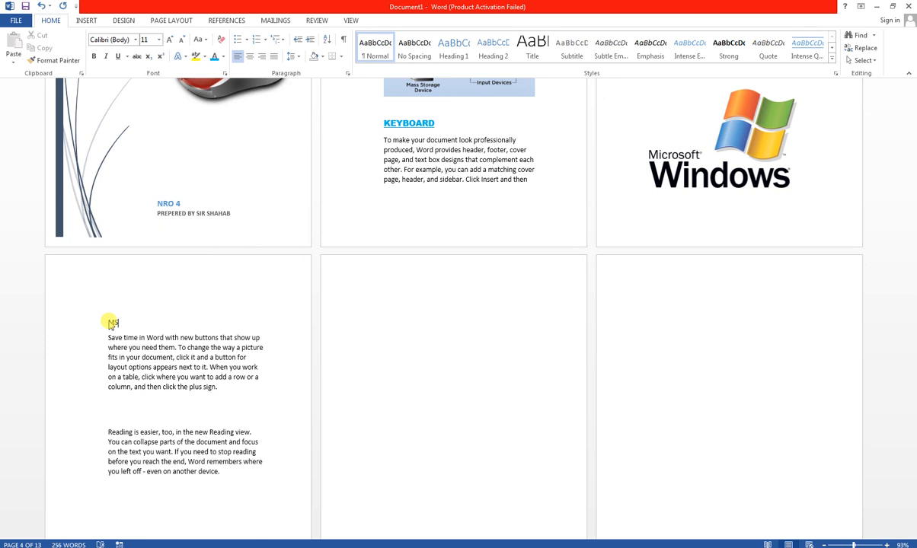
left_click(133, 404)
left_click(157, 326)
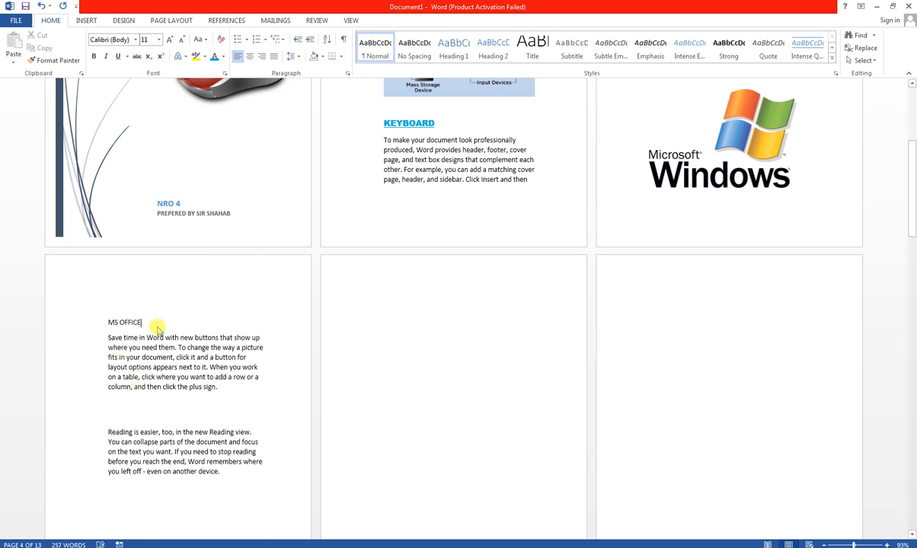
key("Return")
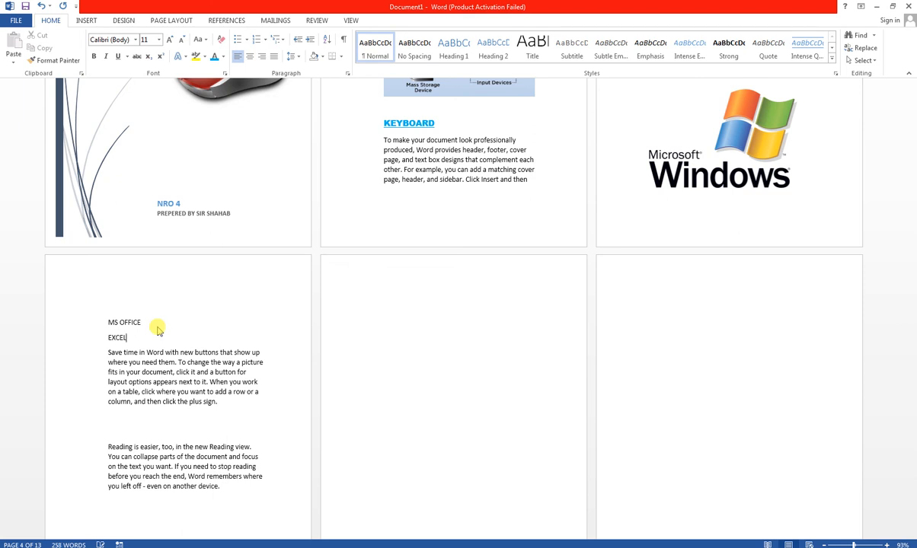
Copy the KEYBOARD heading's formatting onto the MS OFFICE heading and make the EXCEL line bold.
left_click_drag(436, 120, 383, 122)
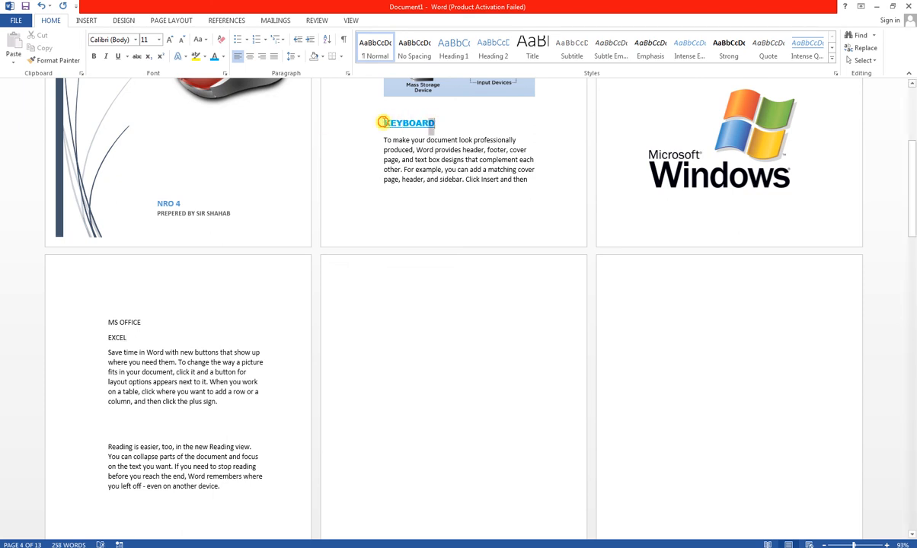
left_click(63, 60)
mouse_move(142, 321)
left_mouse_down()
mouse_move(95, 319)
mouse_move(112, 343)
left_mouse_up()
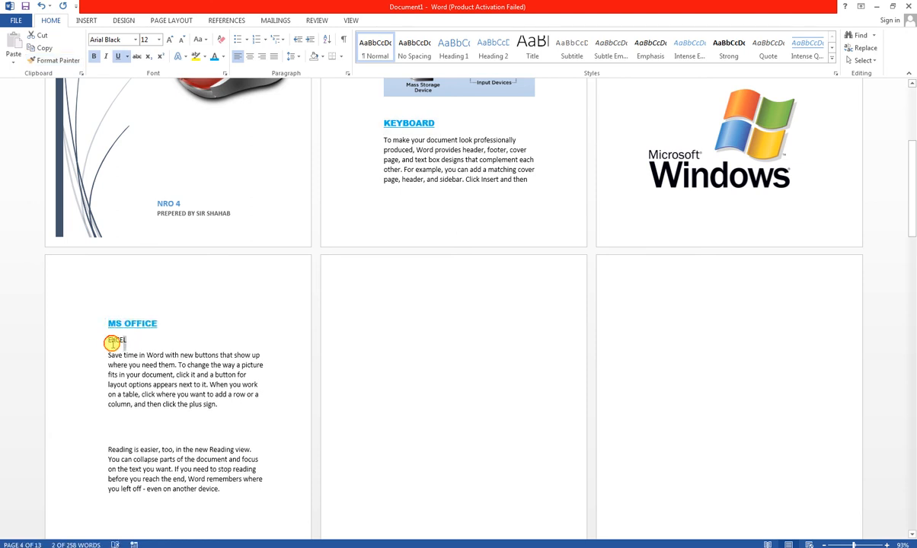
left_click(95, 57)
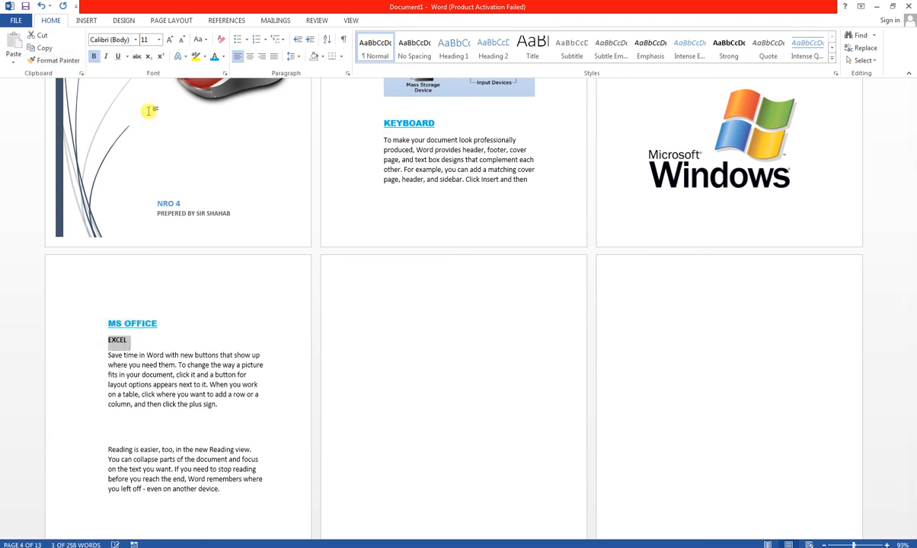
Insert the excel-logo picture from drive D below the paragraph under the EXCEL line.
left_click(142, 423)
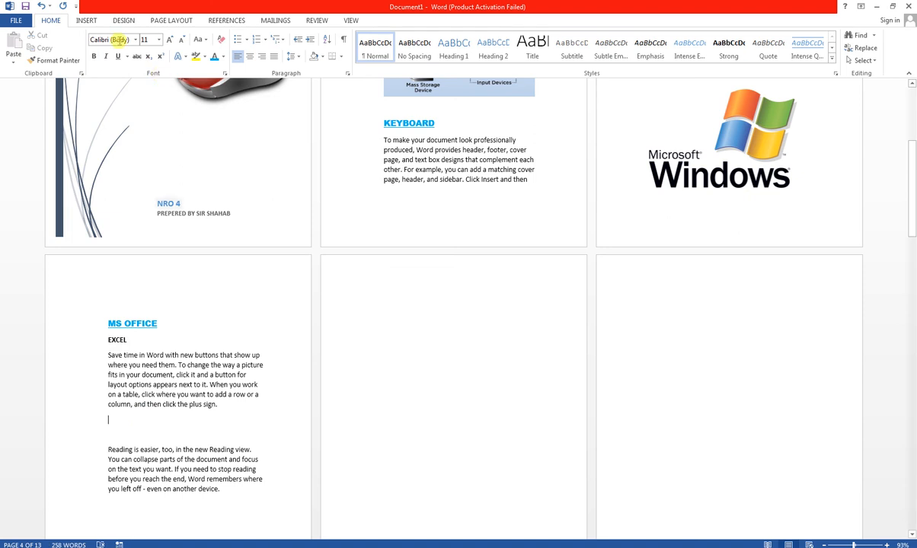
left_click(86, 20)
left_click(120, 47)
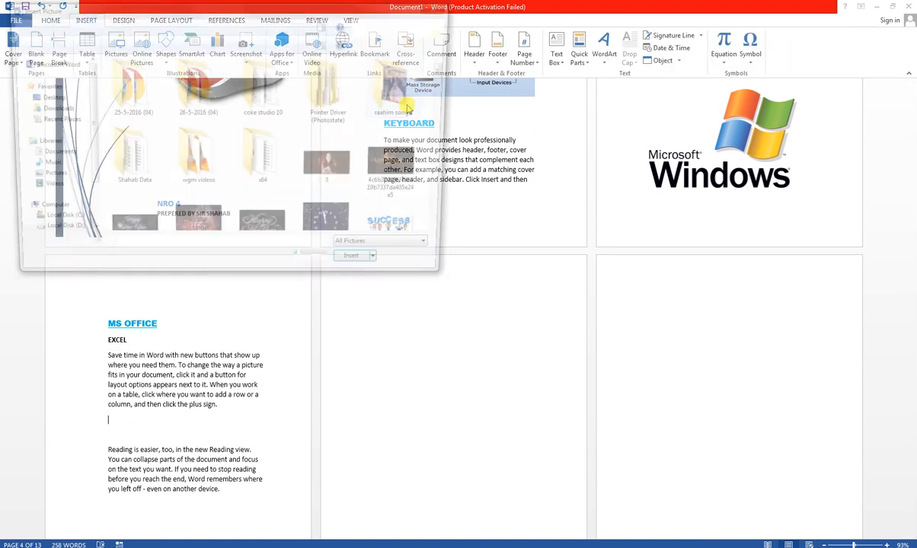
left_click_drag(448, 67, 451, 110)
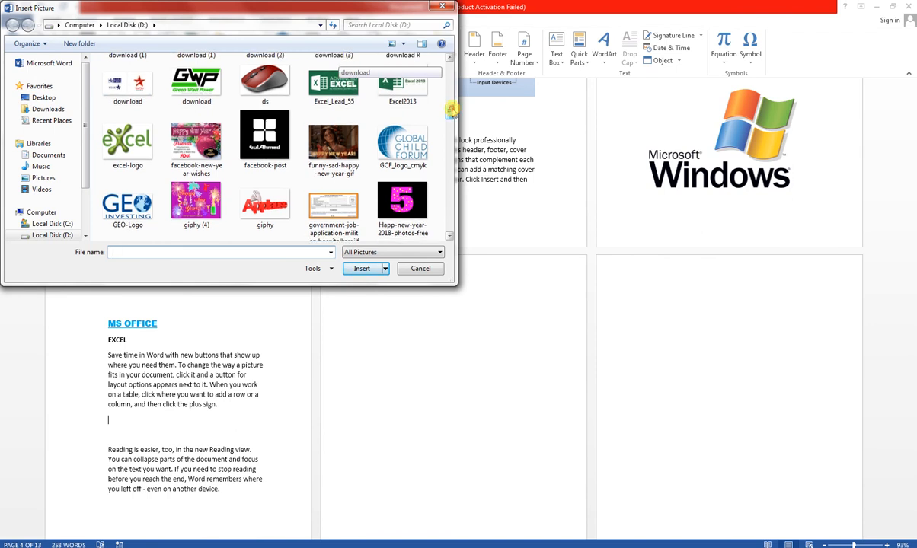
left_click(128, 140)
left_click(362, 268)
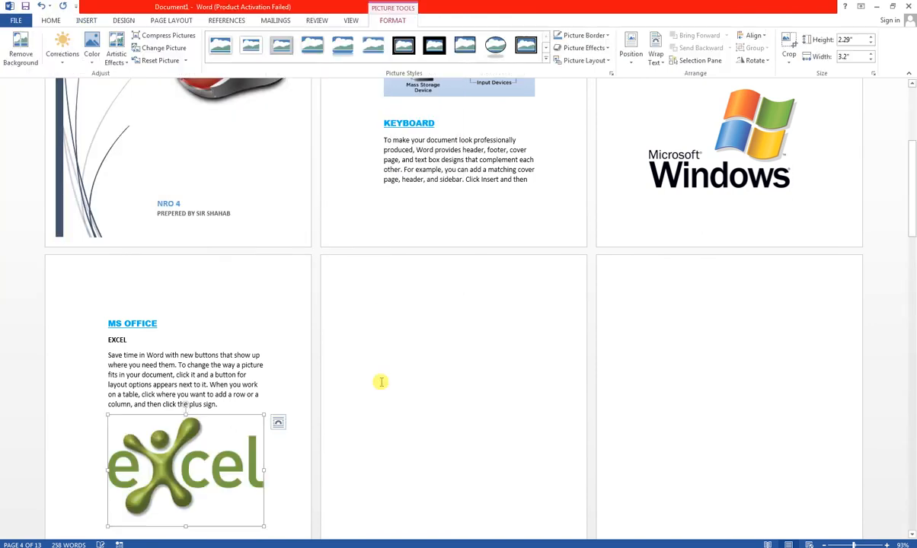
Copy the text from "You can collapse" to "another device." on page 4 and paste it four times on page 5.
scroll(382, 382, "down", 7)
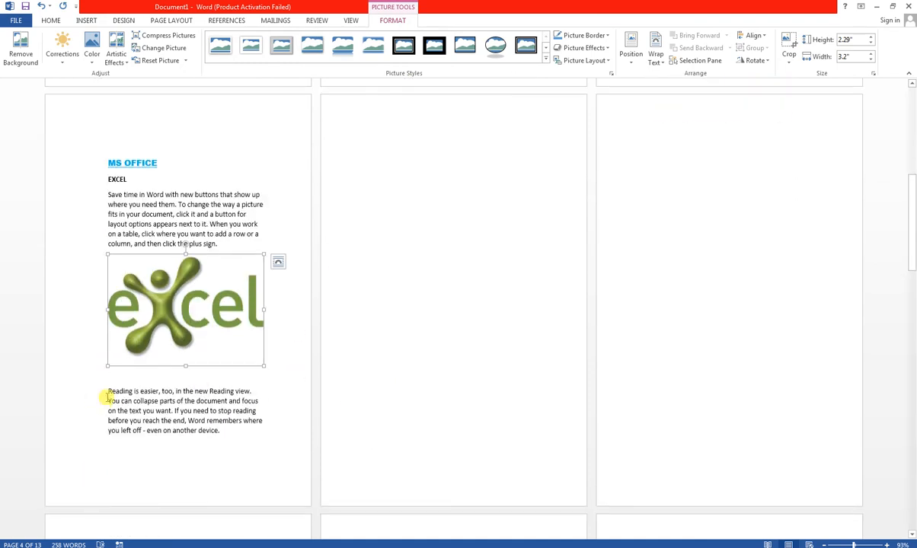
left_click_drag(108, 397, 217, 444)
key("ctrl+c")
left_click(395, 134)
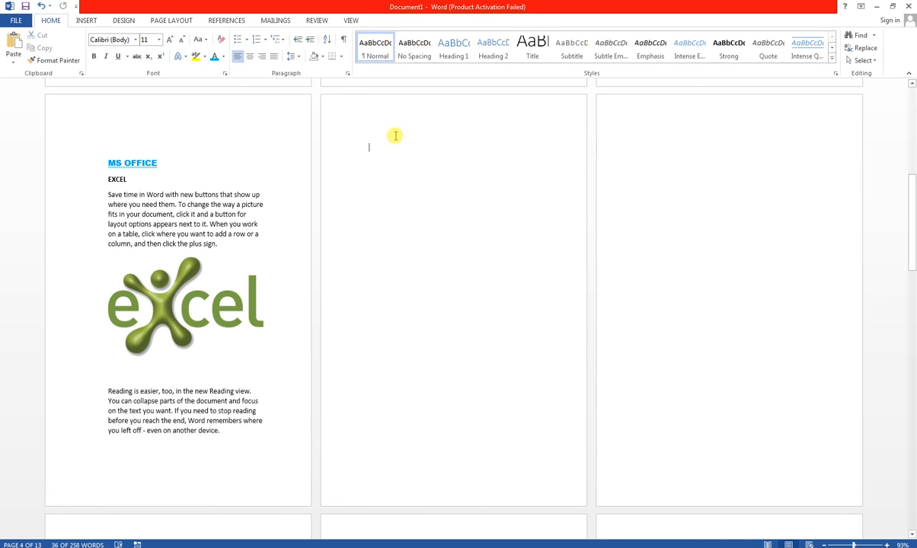
key("ctrl+v")
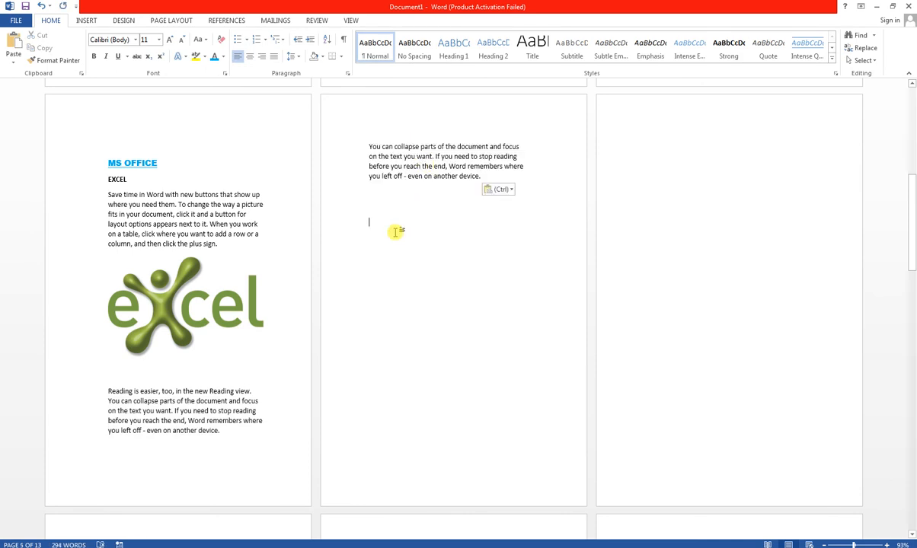
key("ctrl+v")
key("ctrl")
left_click(372, 297)
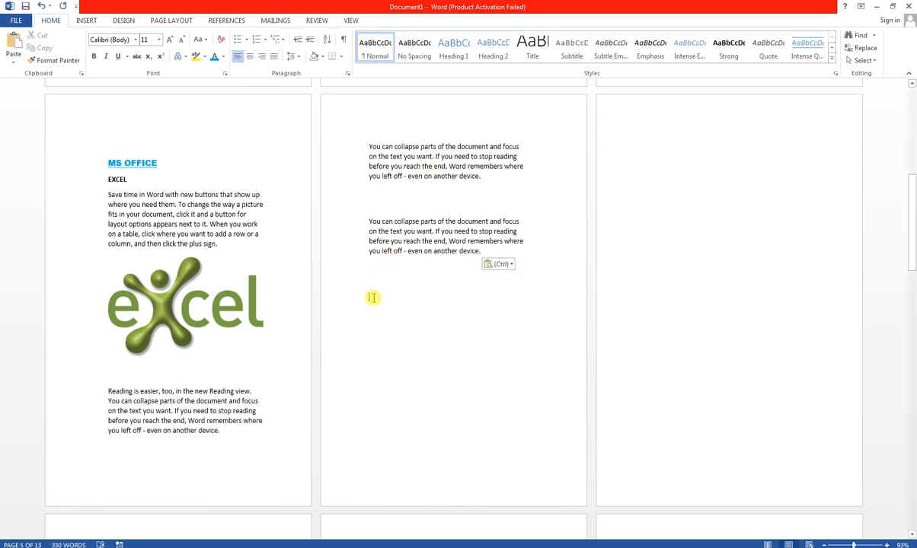
key("ctrl+v")
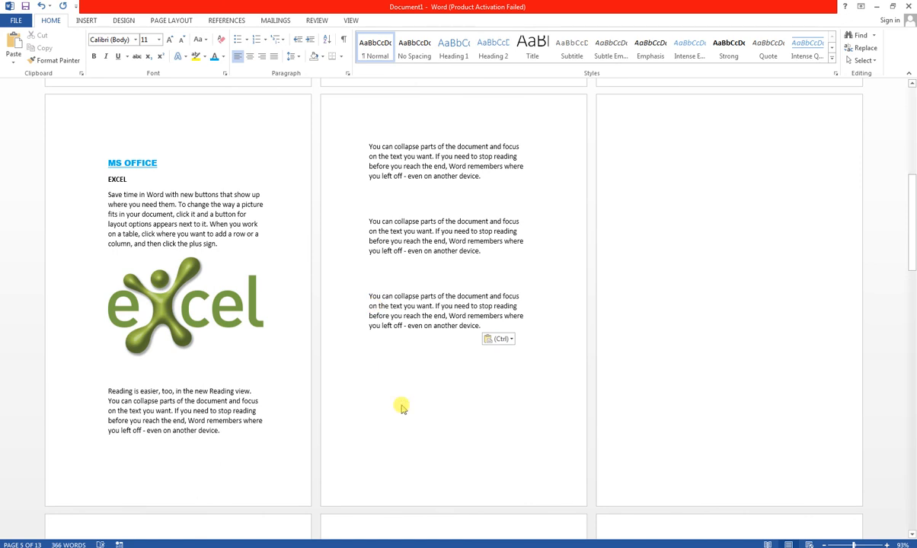
key("ctrl+v")
Paste the copied "You can collapse" text five times on page 6.
key("ctrl+Return")
key("ctrl+v")
key("ctrl+v")
key("ctrl+v")
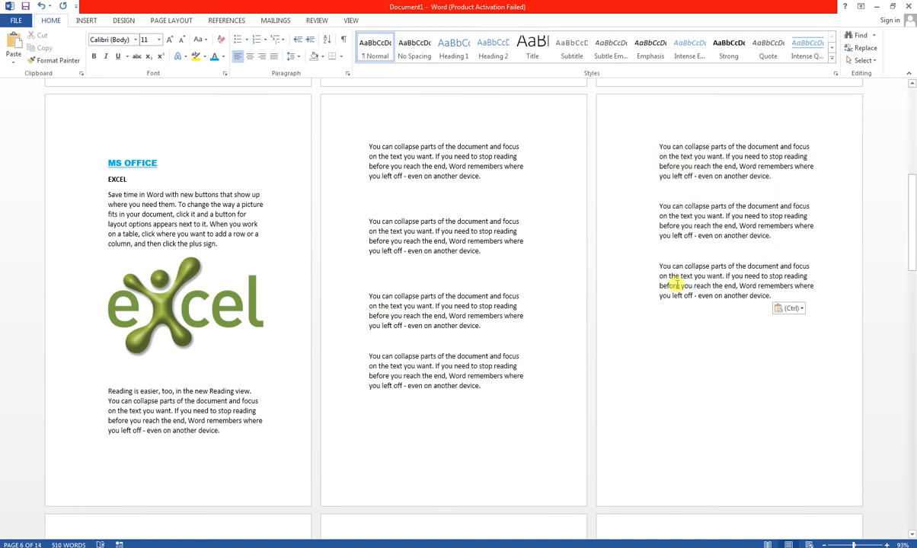
key("ctrl+v")
key("ctrl+v")
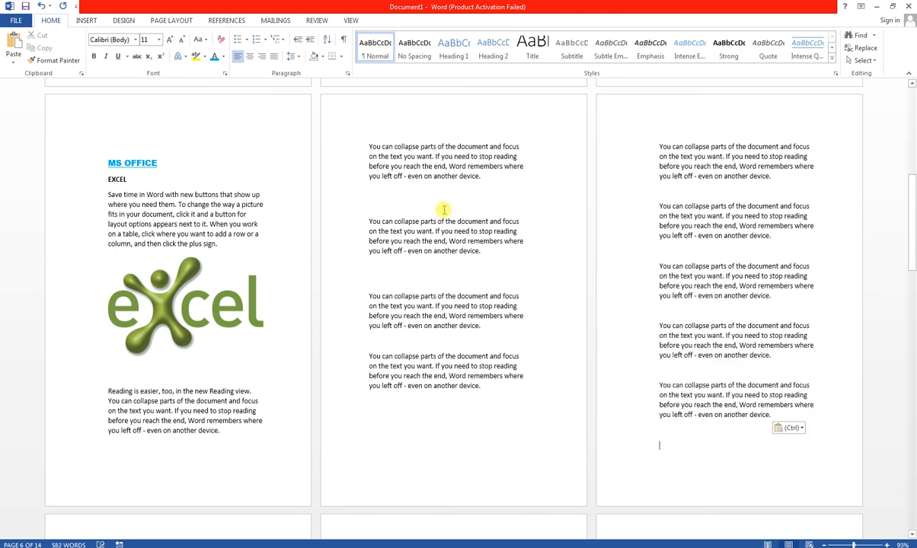
Add the heading WORD at the start of page 5 and give it the MS OFFICE heading's formatting.
left_click(369, 136)
key("Return")
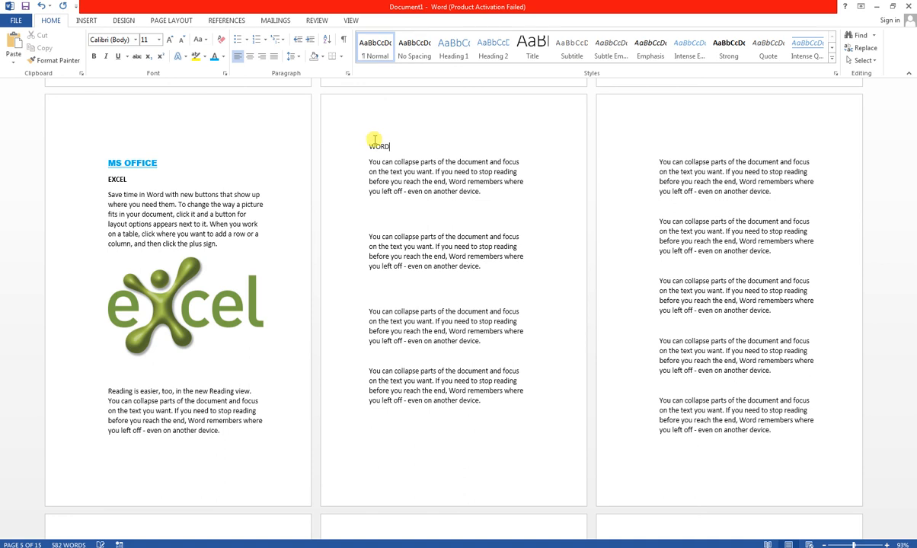
left_click_drag(160, 167, 107, 164)
left_click(54, 60)
left_click_drag(393, 147, 354, 155)
Insert the application form picture from drive D below the first paragraph under the WORD heading.
left_click(404, 227)
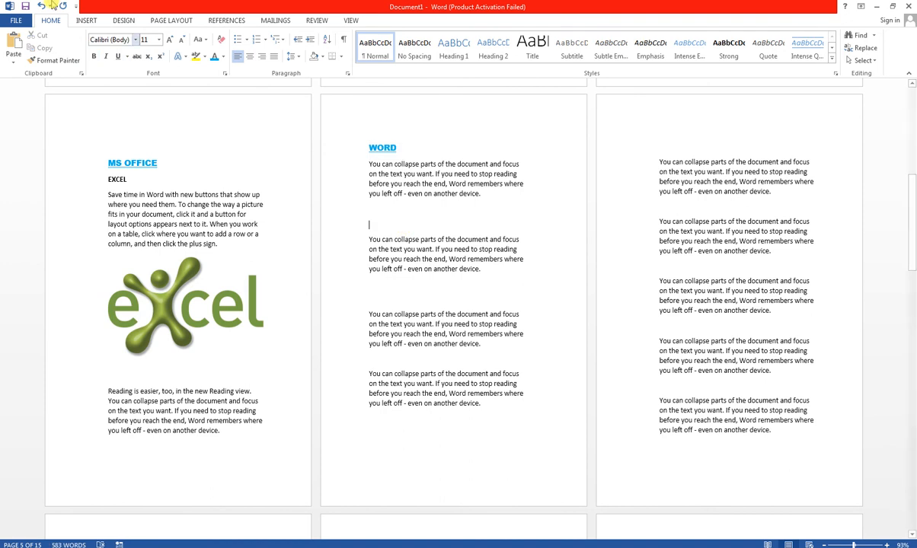
left_click(85, 21)
left_click(117, 55)
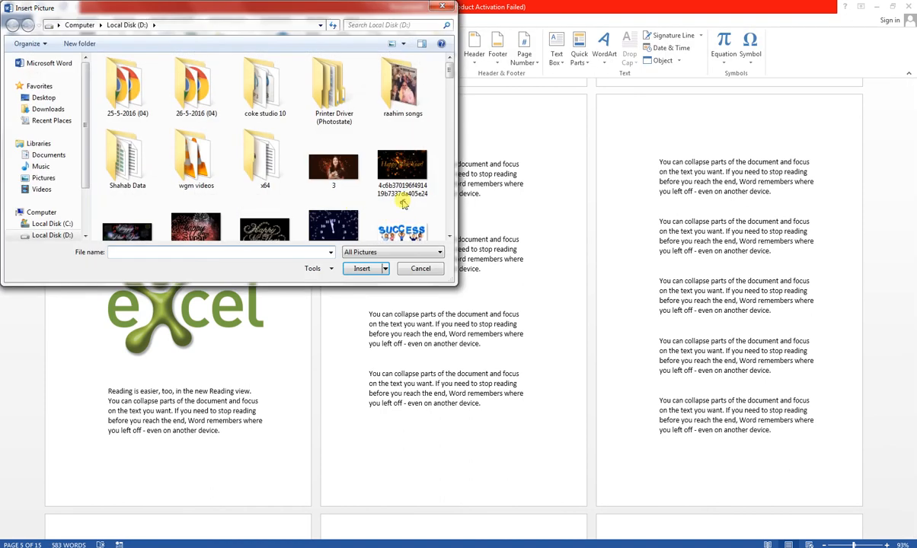
left_click_drag(450, 79, 450, 185)
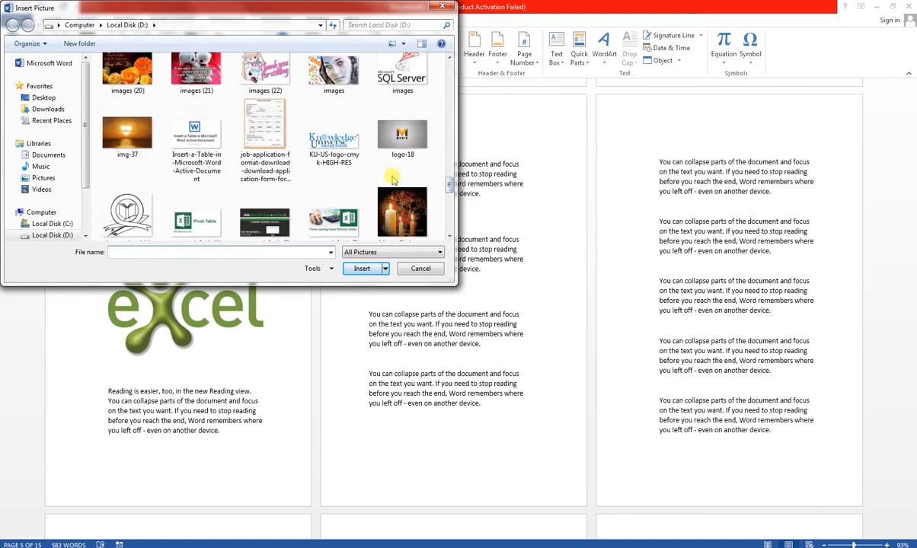
left_click_drag(450, 190, 451, 225)
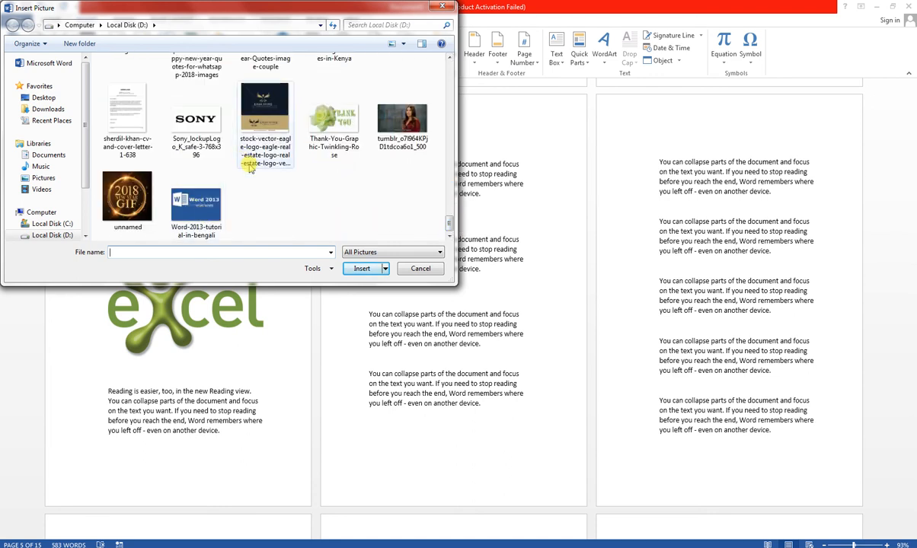
left_click_drag(451, 221, 450, 183)
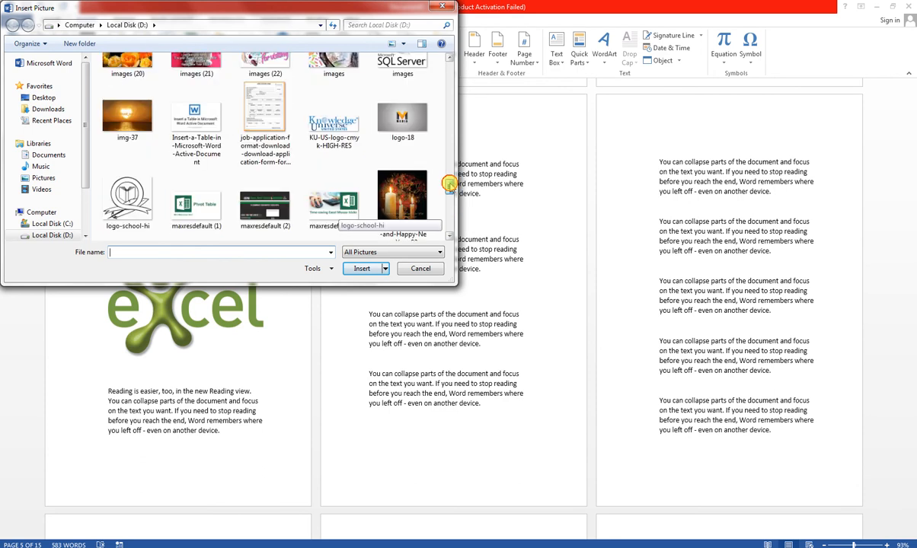
left_click(379, 270)
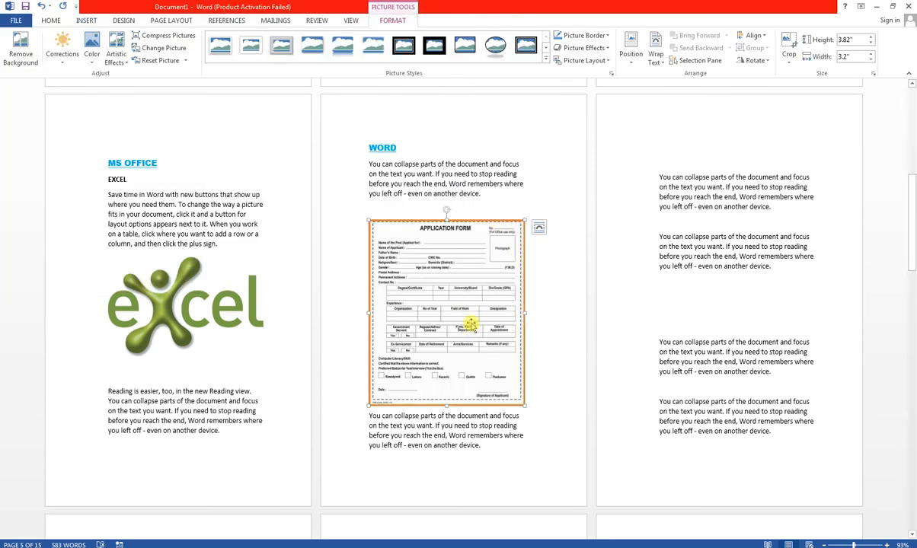
left_click(680, 282)
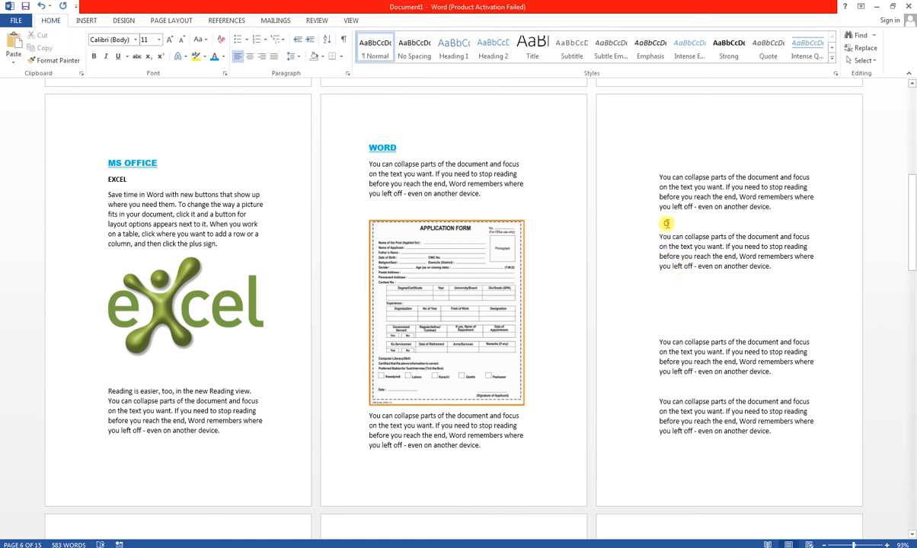
Add the heading POWER POINT below the first paragraph on page 6 and give it the WORD heading's formatting.
type("PC")
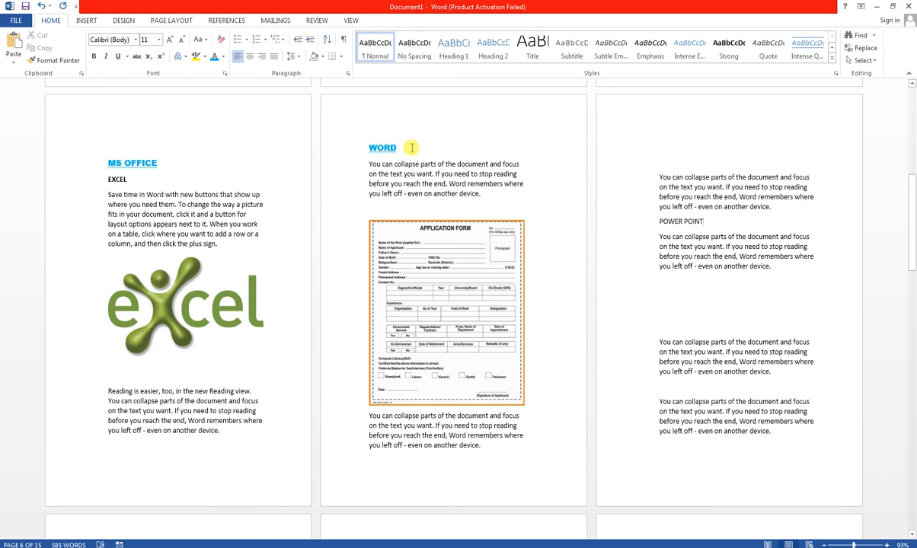
left_click_drag(398, 147, 339, 147)
left_click(53, 60)
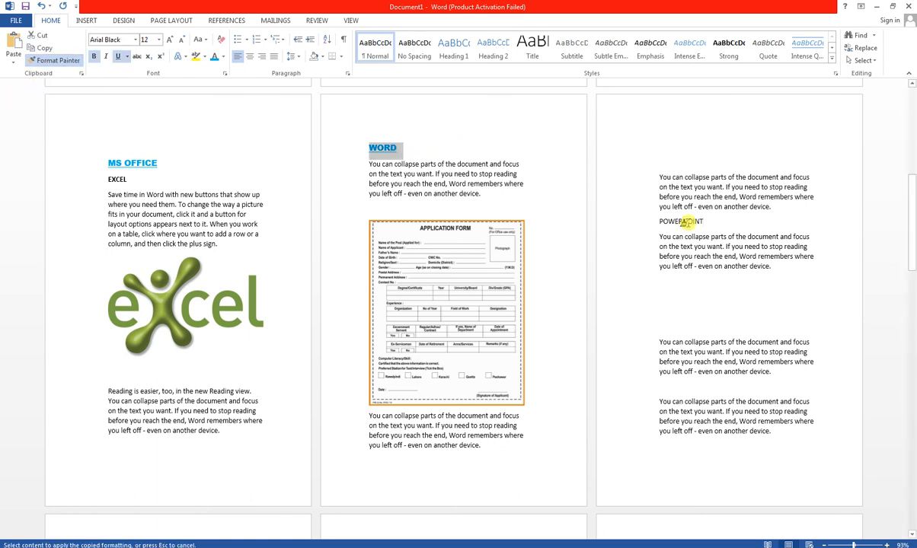
left_click(645, 216)
left_click(704, 282)
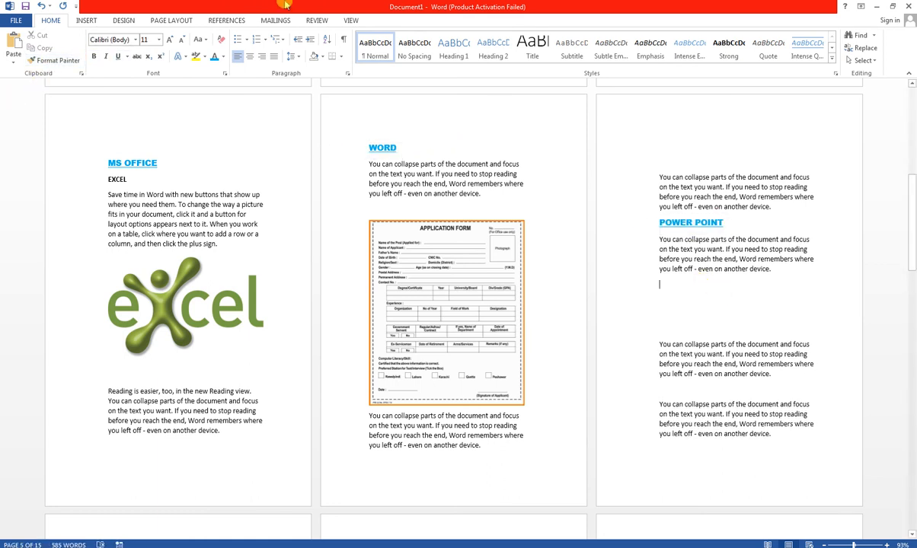
Try to insert the blue clock picture from drive D below the paragraph under POWER POINT and delete it.
left_click(86, 20)
left_click(116, 47)
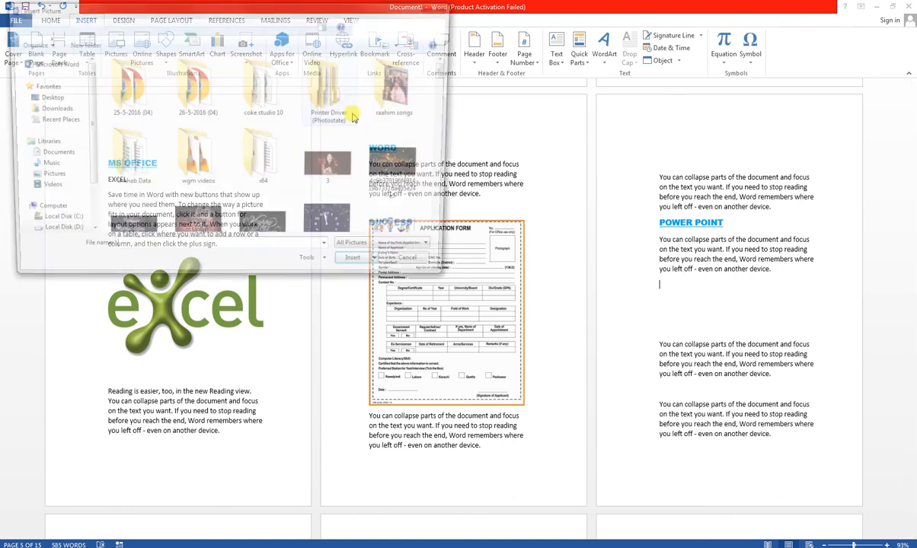
left_click_drag(455, 74, 452, 92)
left_click(402, 115)
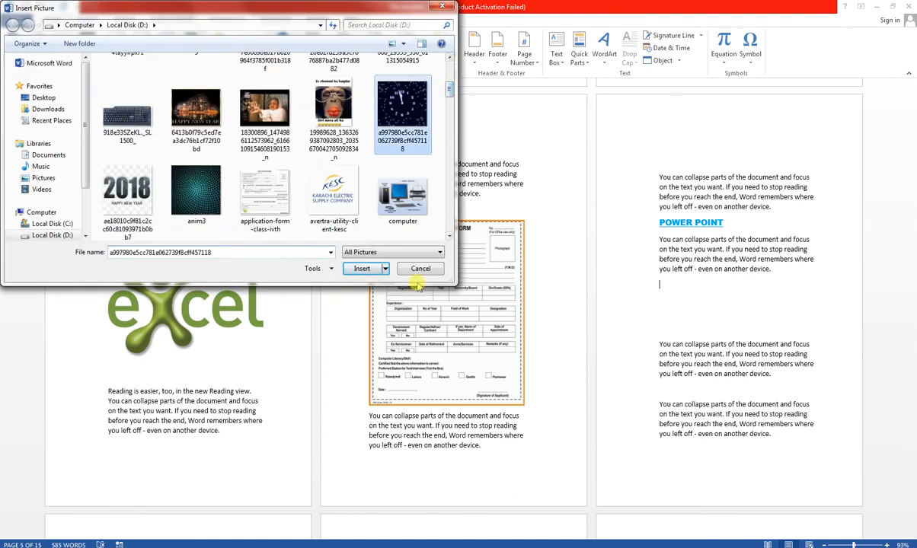
left_click(360, 271)
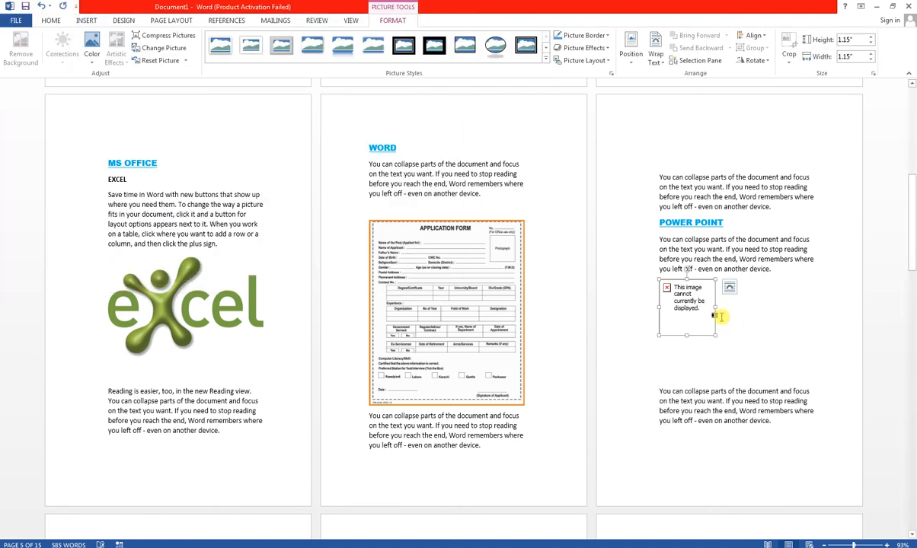
key("Delete")
Insert the 2018 Happy New Year picture from drive D below the paragraph under the POWER POINT heading.
left_click(87, 21)
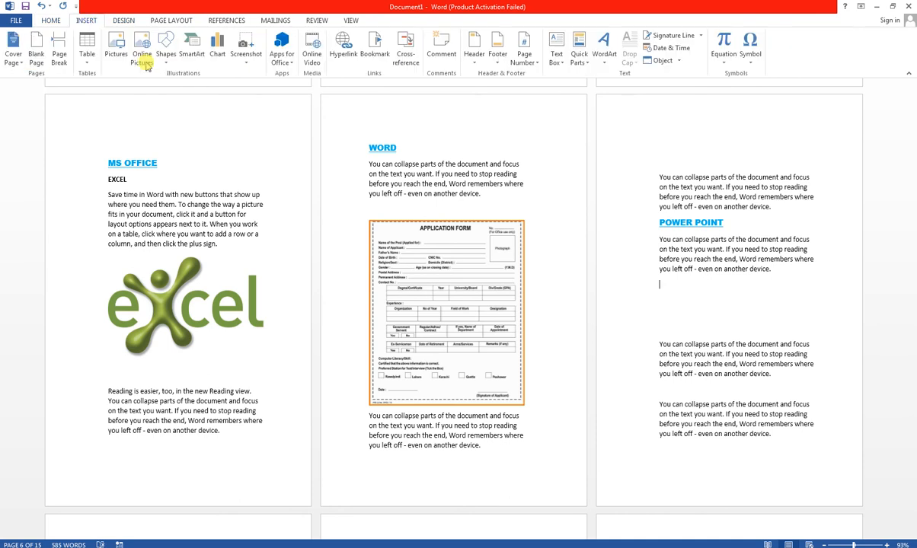
left_click(116, 44)
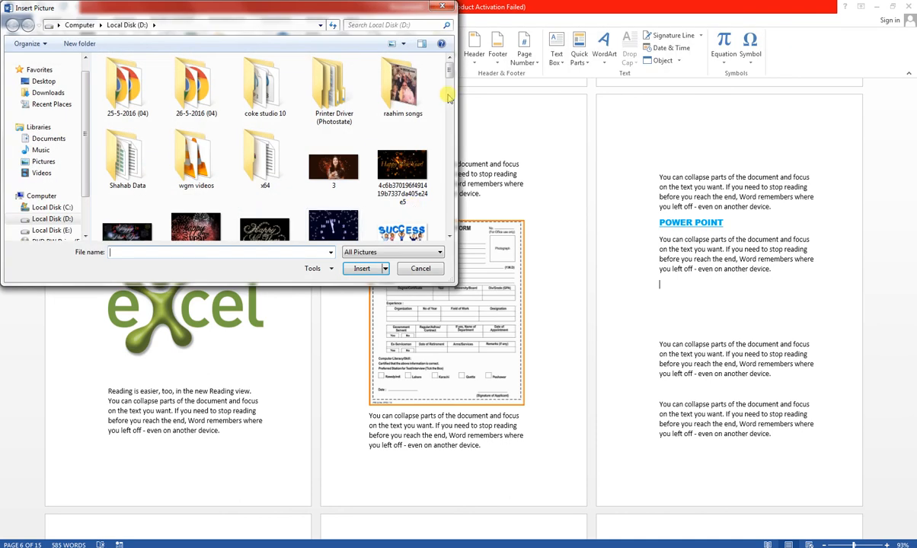
left_click_drag(446, 71, 447, 99)
left_click(131, 76)
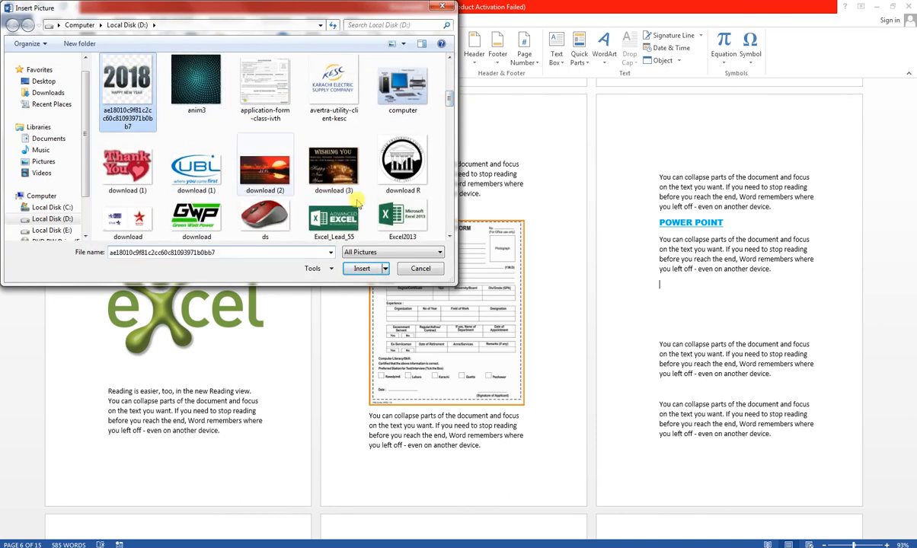
left_click(357, 268)
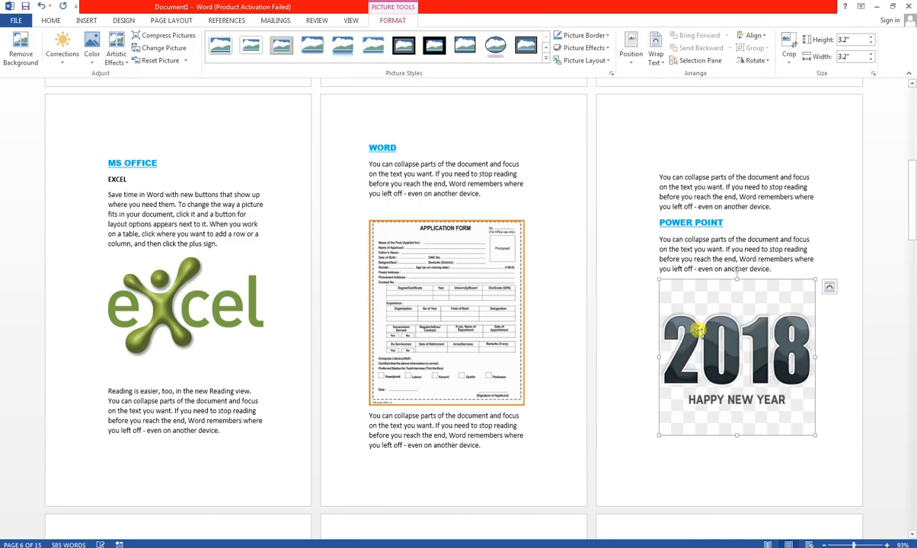
left_click(628, 418)
Preview the Reflection picture effects on the computer picture under the BASIC OF CUMPUTER heading.
scroll(567, 393, "up", 3)
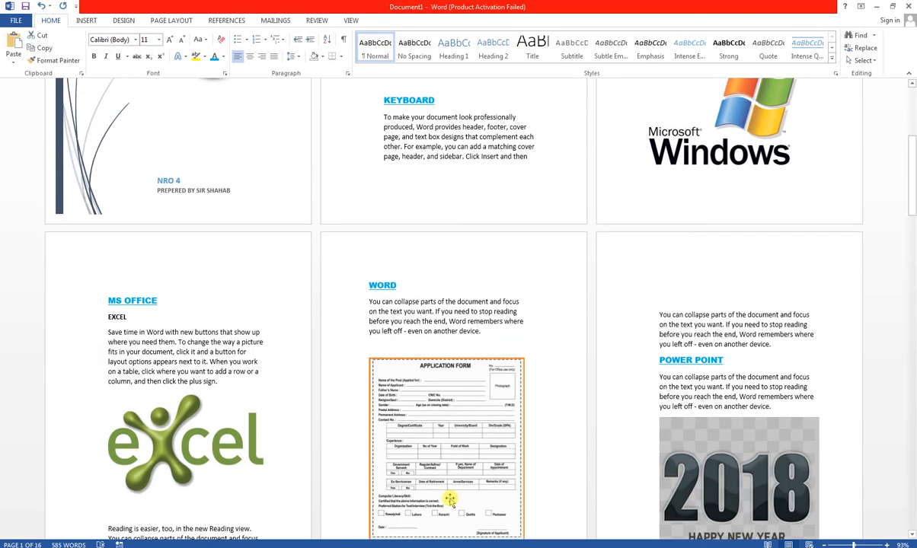
scroll(545, 360, "up", 3)
scroll(522, 420, "up", 3)
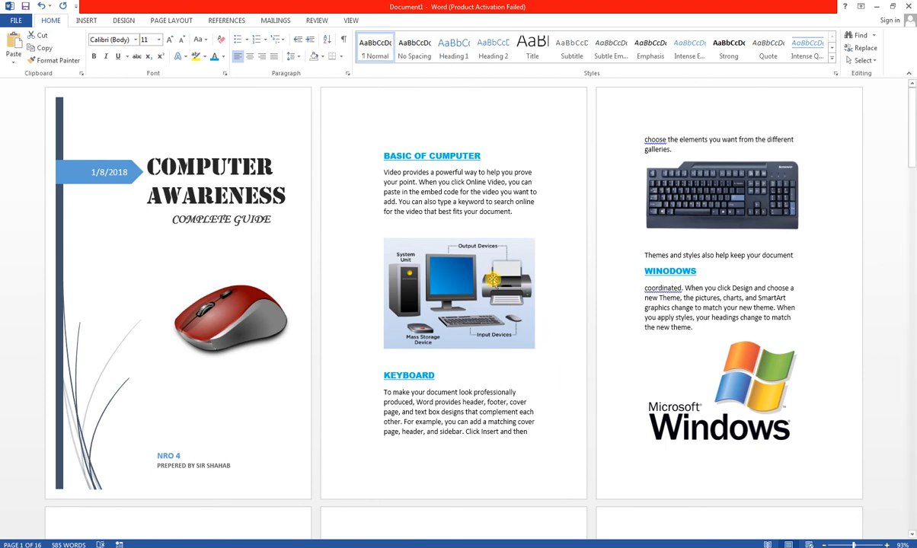
left_click(491, 280)
left_click(388, 24)
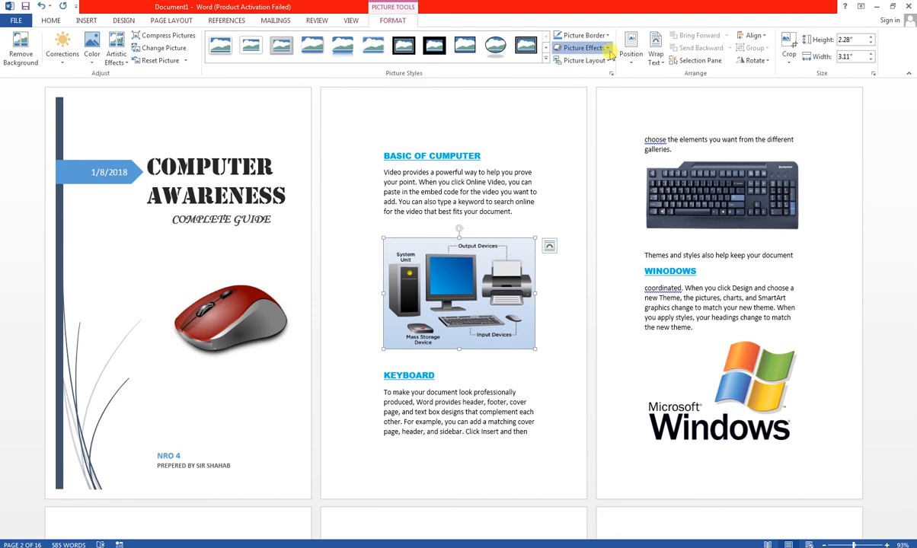
left_click(583, 48)
mouse_move(601, 121)
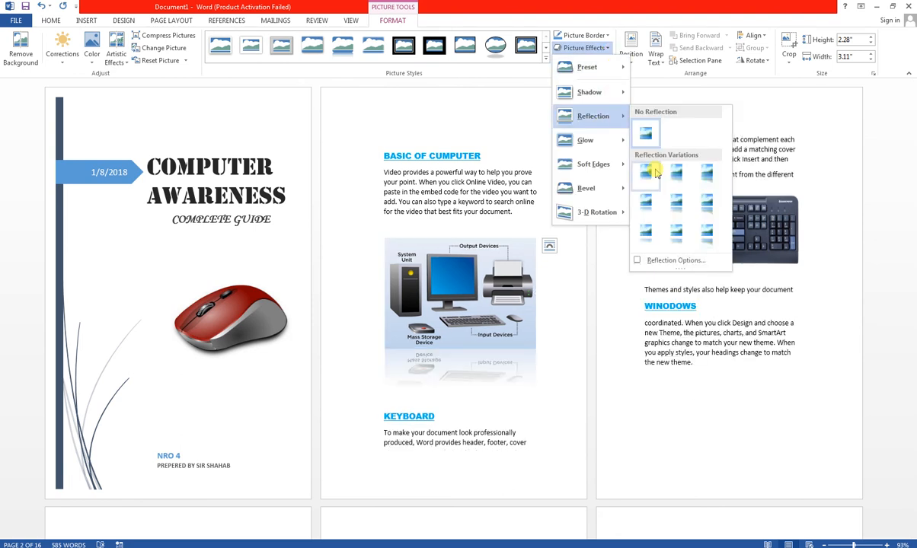
left_click(633, 4)
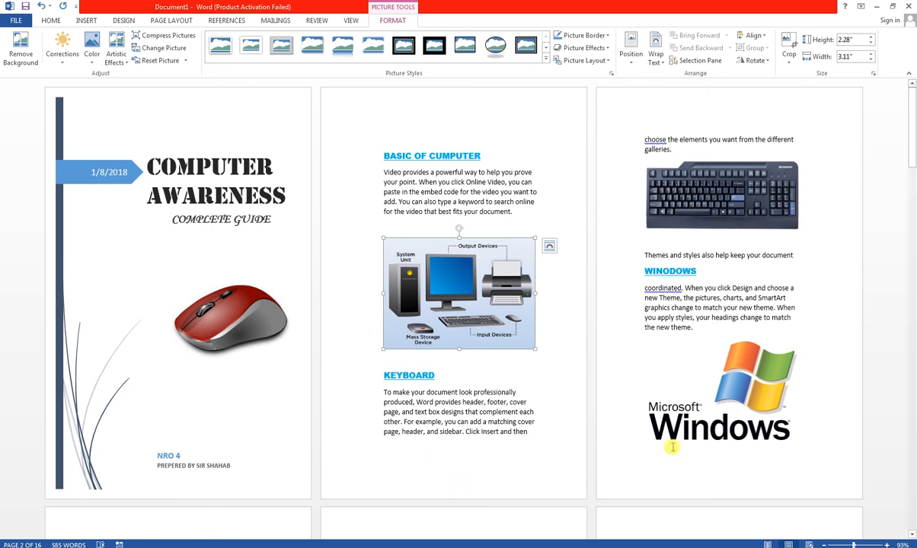
Insert Plain Number 2 page numbers at the bottom of the pages and add a PREPERED BY line with the author's name to the footer.
left_click(86, 20)
left_click(528, 61)
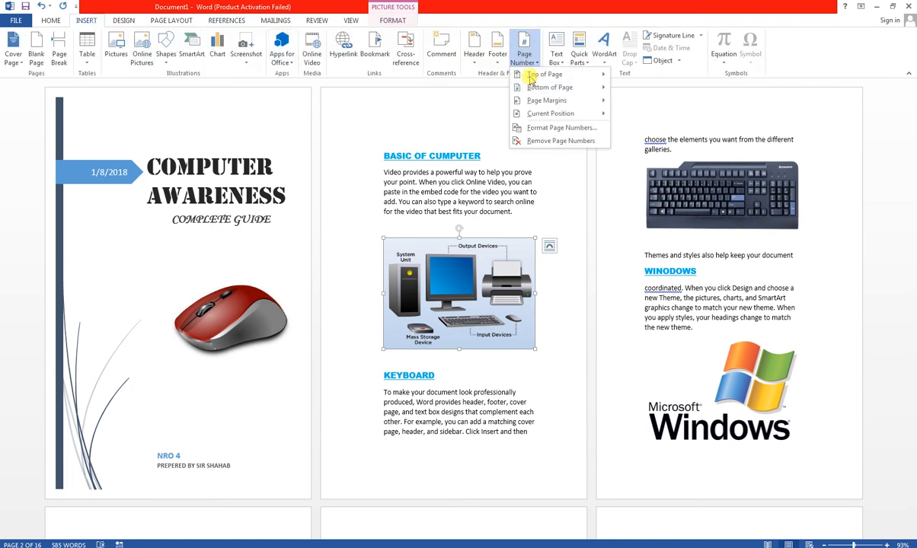
mouse_move(535, 87)
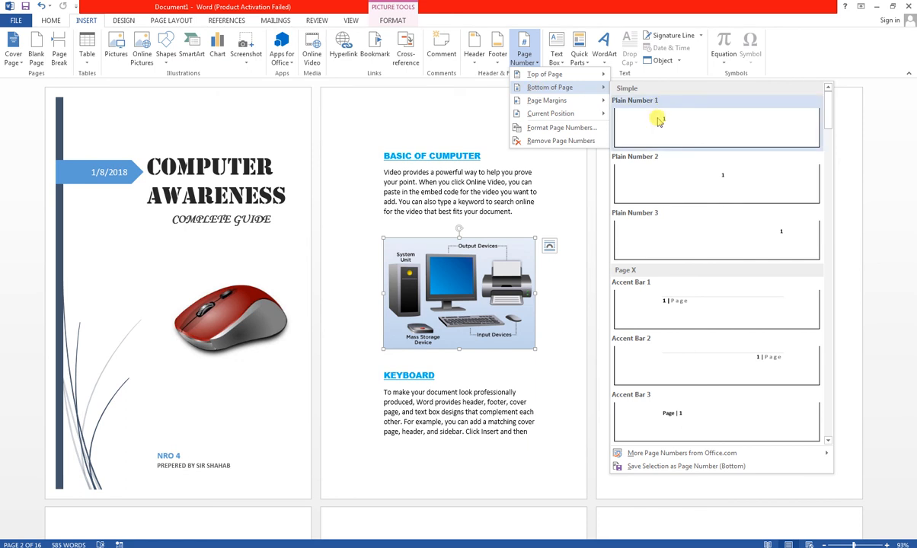
left_click(701, 189)
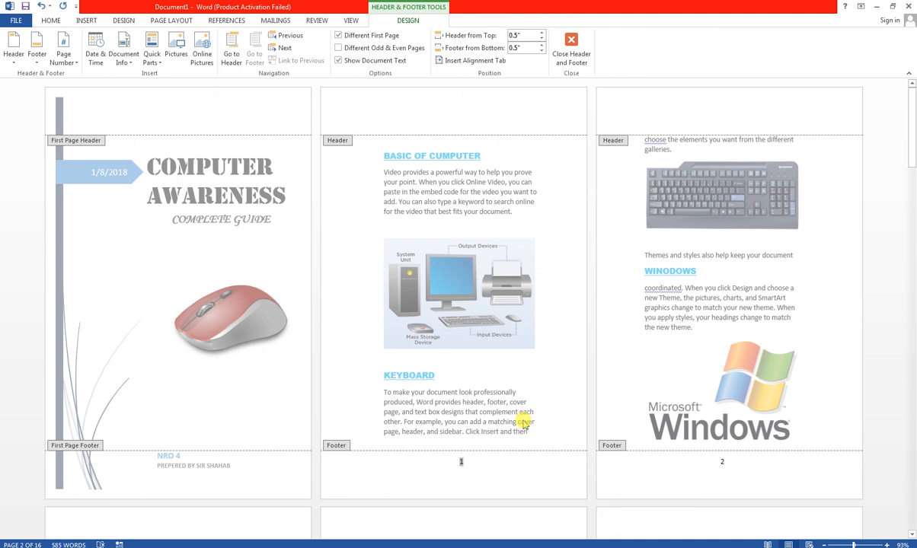
left_click(517, 465)
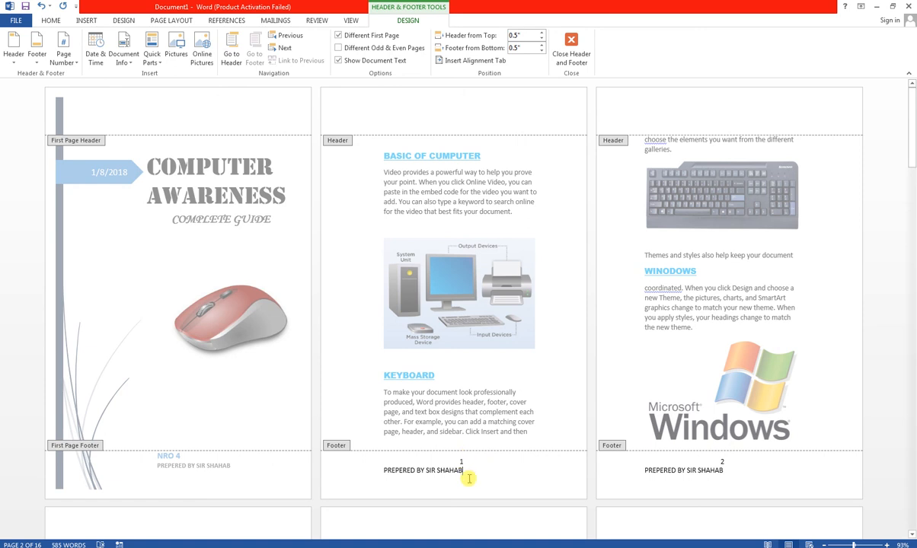
Make the PREPERED BY footer line bold and enlarge its font size to 18.
left_click(371, 476)
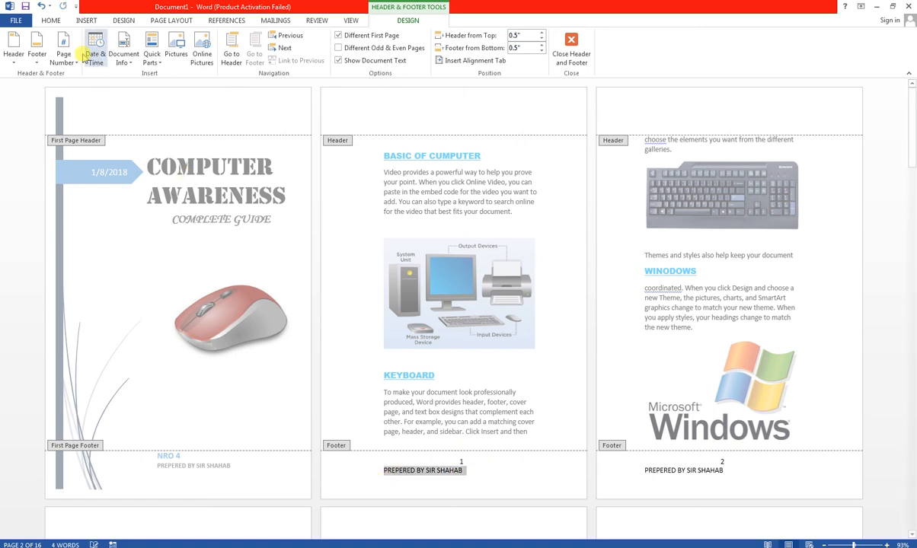
left_click(49, 22)
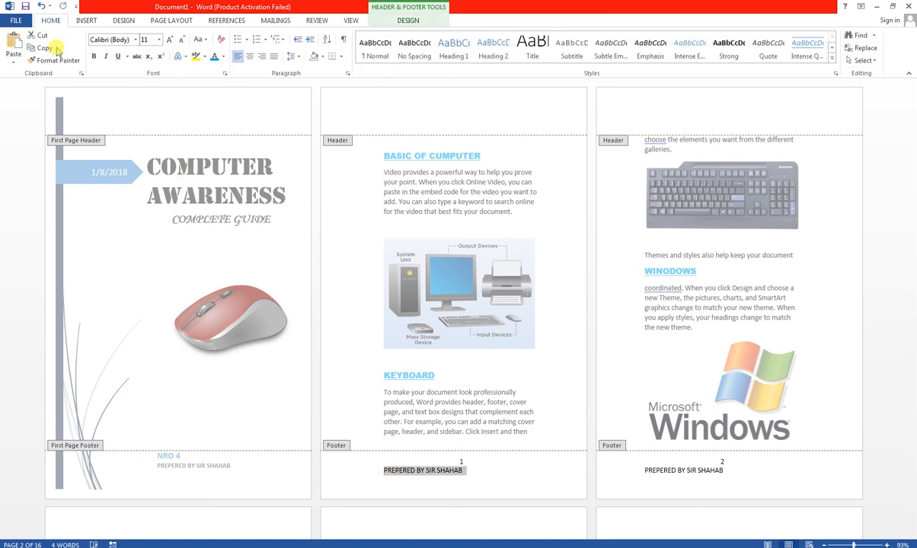
left_click(93, 57)
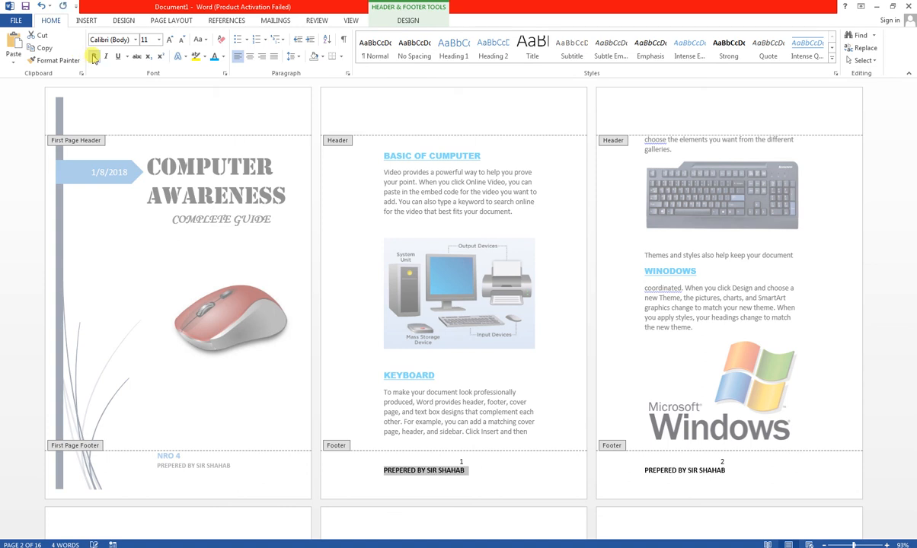
left_click(169, 41)
left_click(169, 40)
left_click(169, 41)
left_click(169, 41)
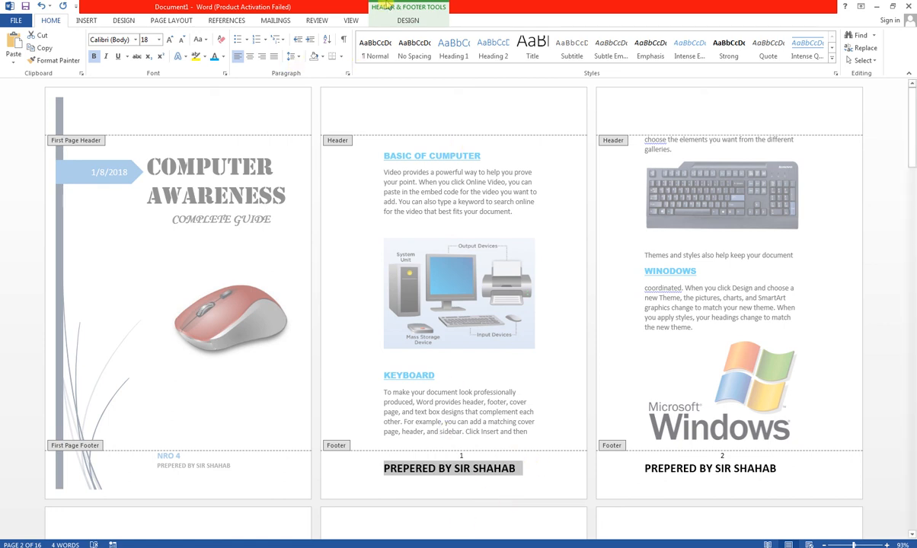
Add MAKE BY with the author's name to the page header and finish editing the header and footer.
left_click(426, 20)
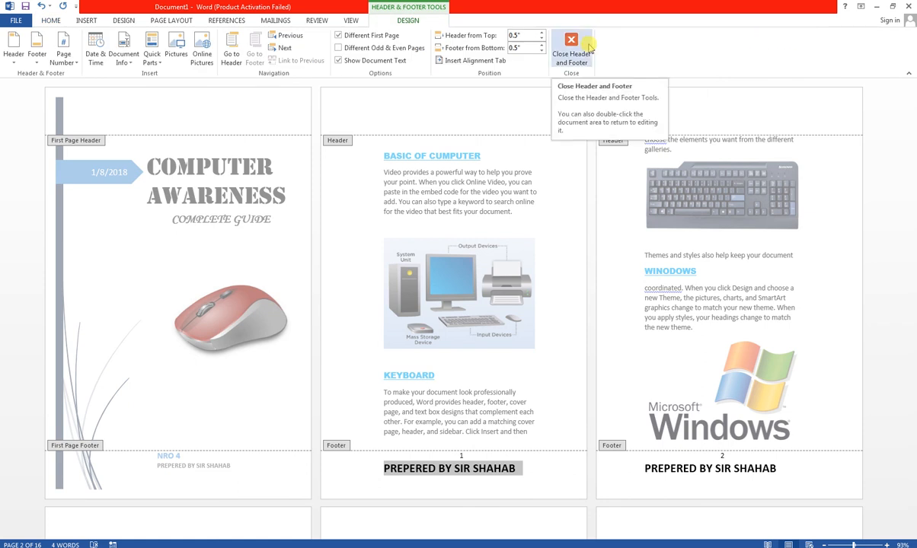
left_click(466, 111)
type("MAKE BY SIR SHAHAB")
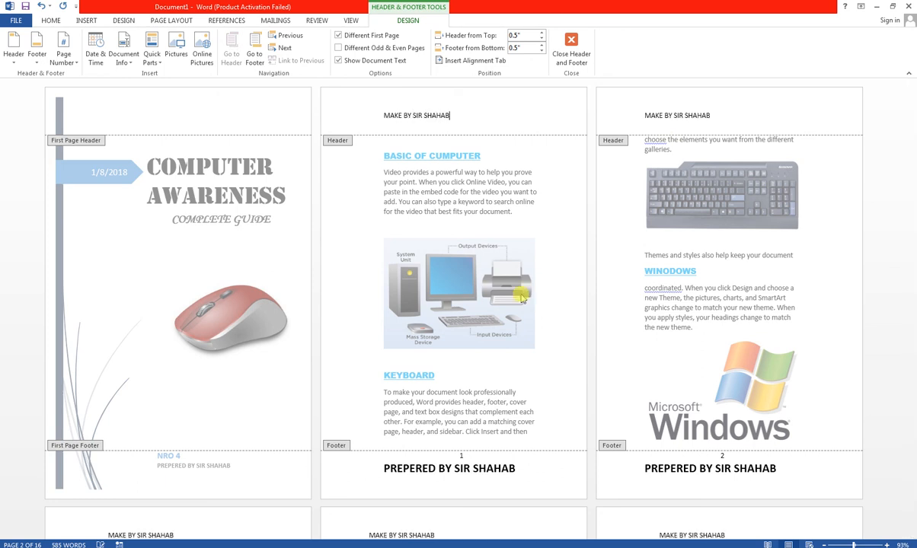
left_click(567, 55)
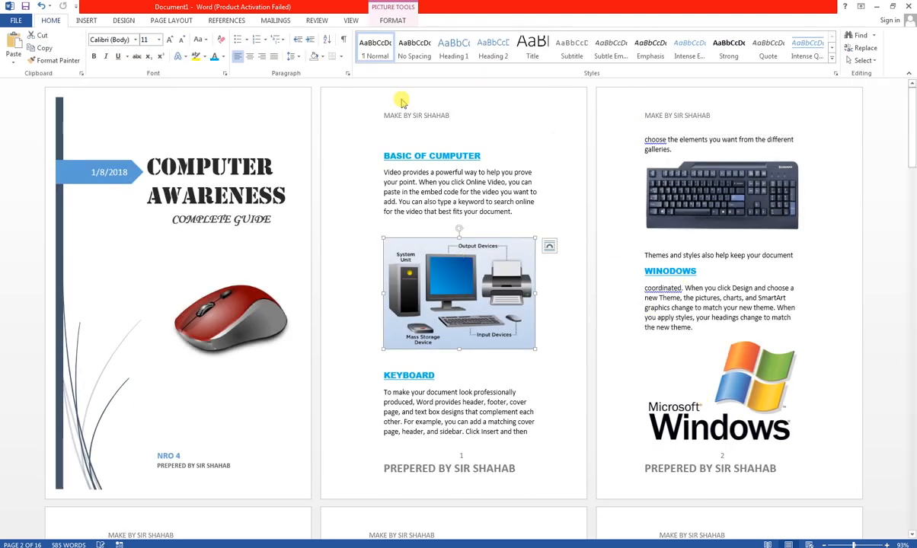
Apply the Colored Fill - Blue, Accent 5 shape style to the decorative bar and stem shapes on the cover page.
left_click_drag(912, 171, 913, 256)
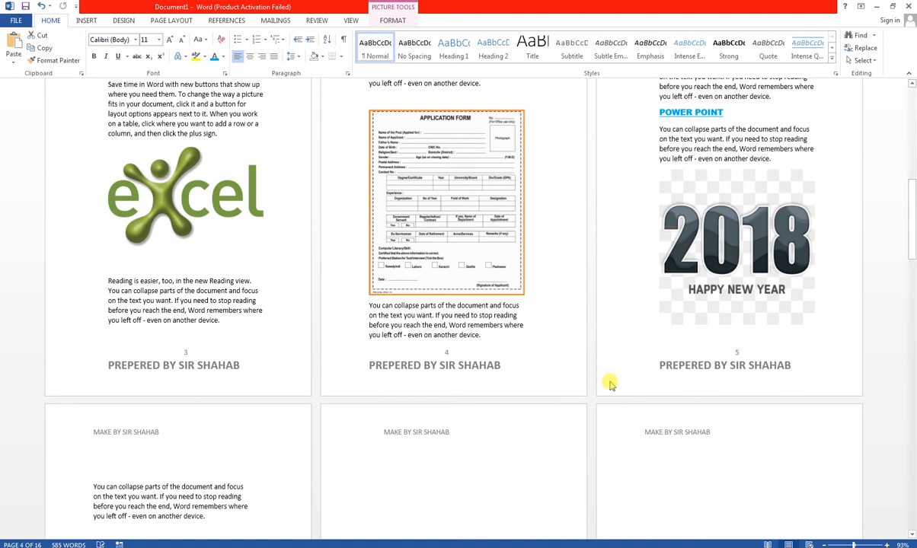
left_click_drag(912, 256, 913, 148)
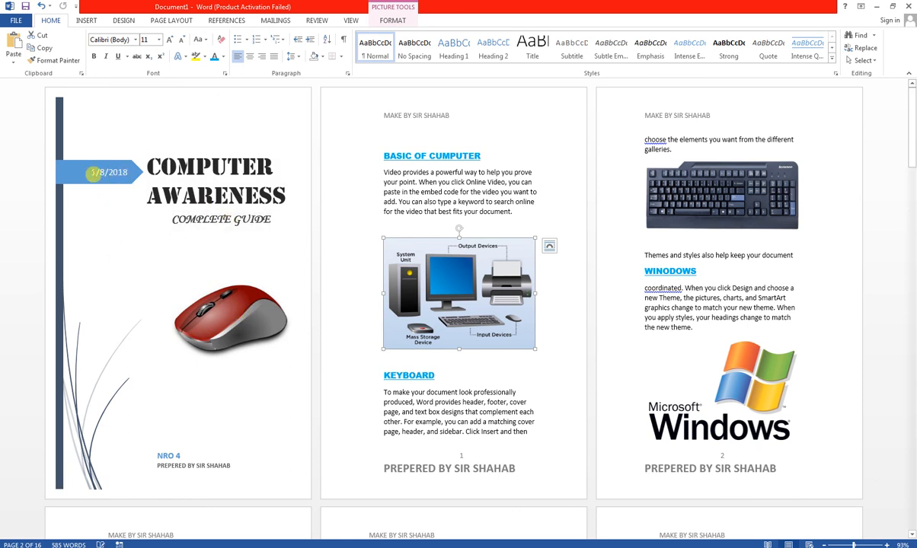
left_click(86, 138)
left_click(76, 92)
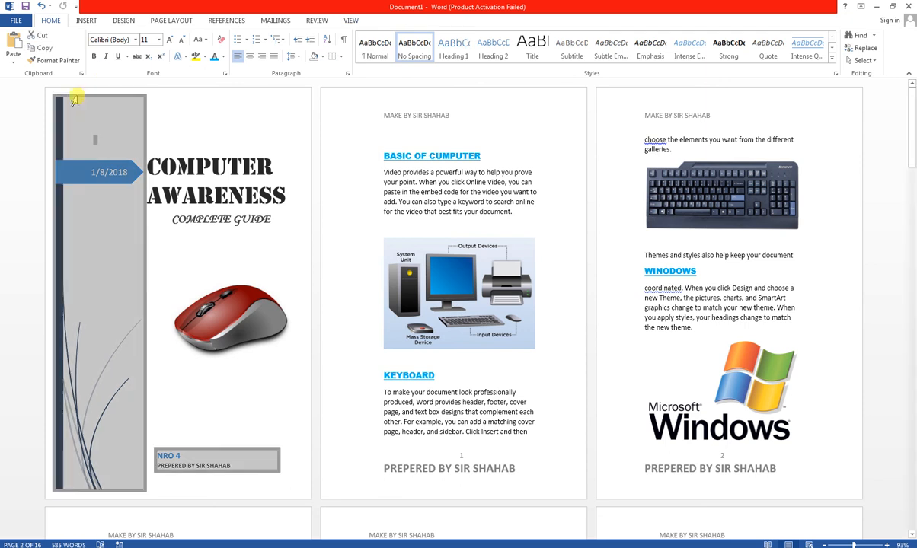
left_click(60, 111)
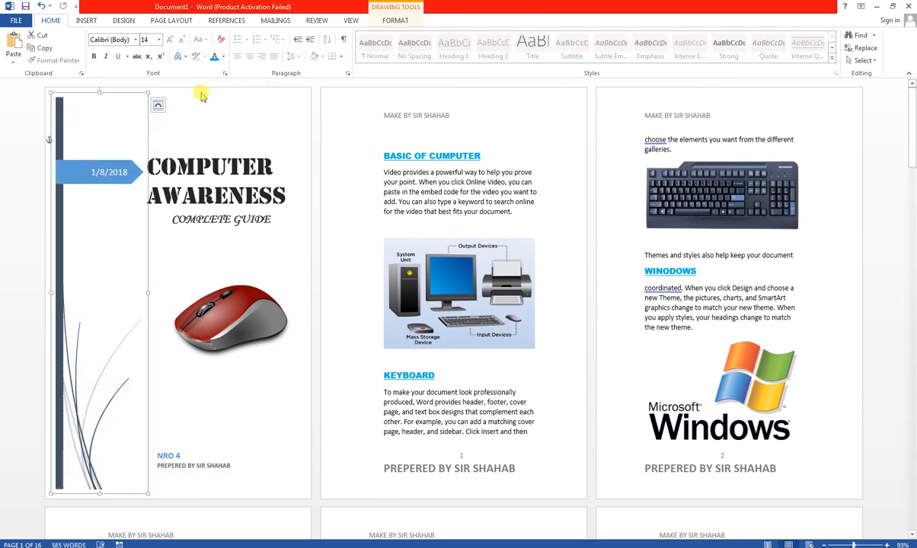
left_click(387, 20)
left_click(360, 61)
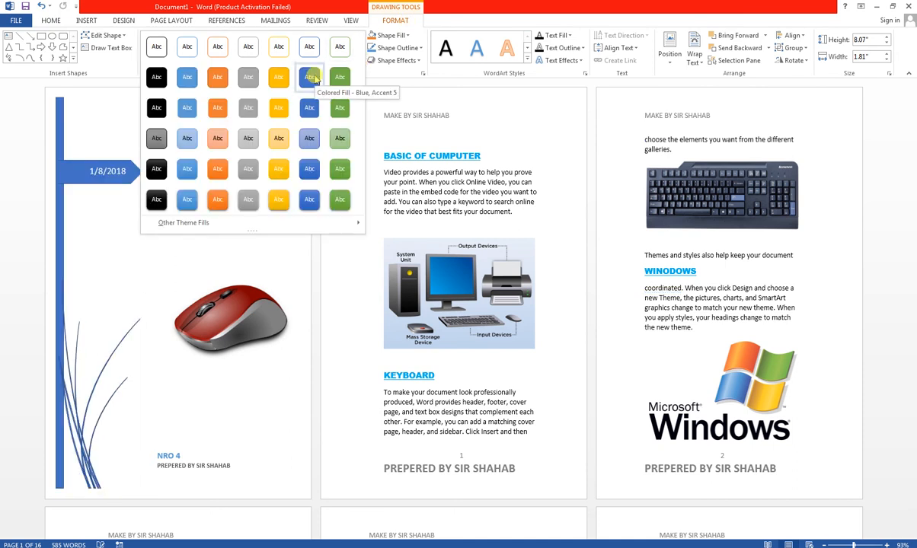
left_click(310, 76)
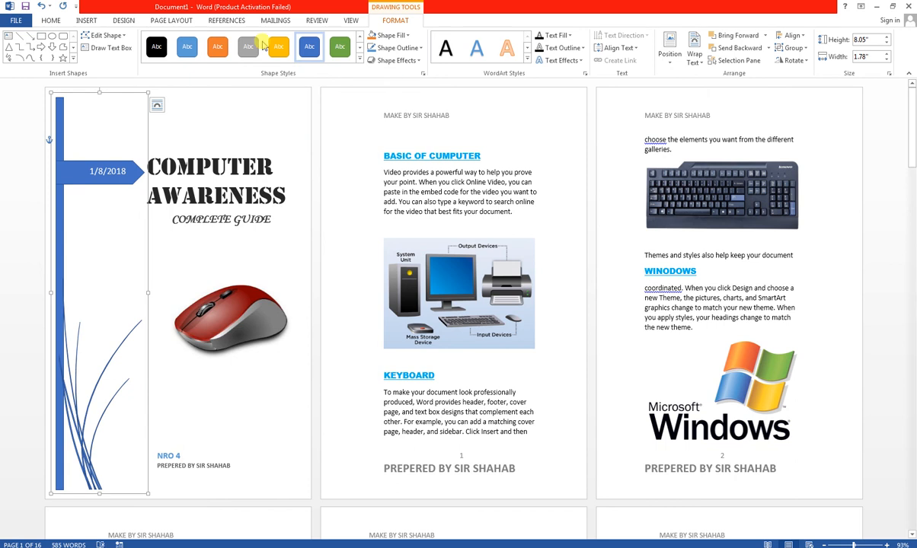
left_click(230, 115)
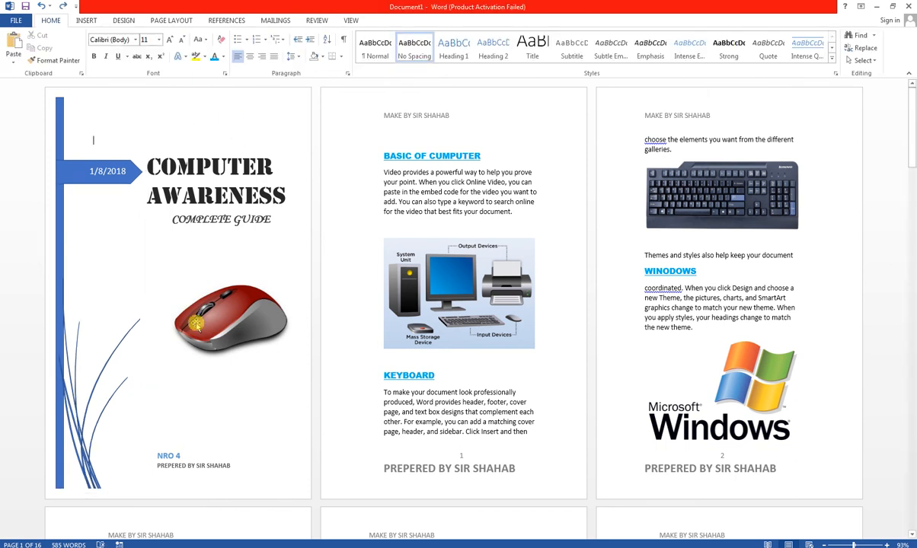
left_click(125, 20)
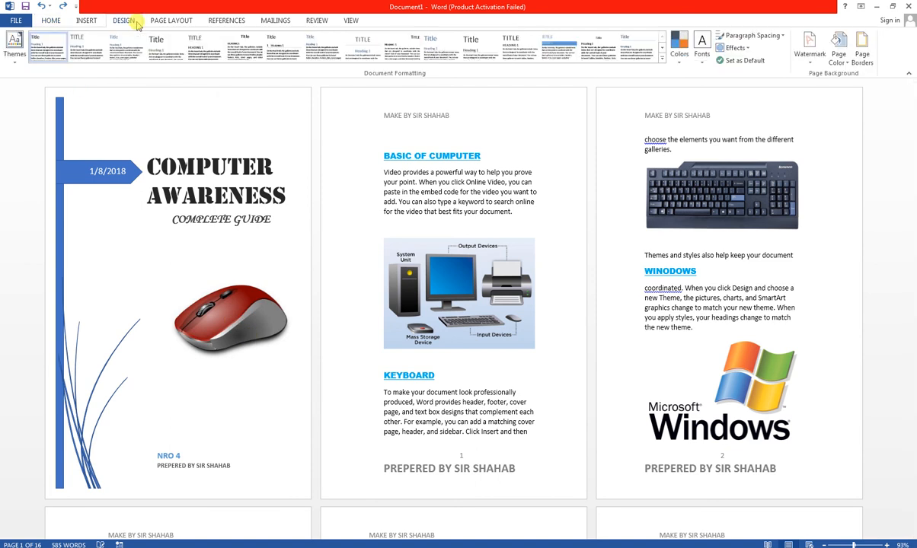
left_click(838, 57)
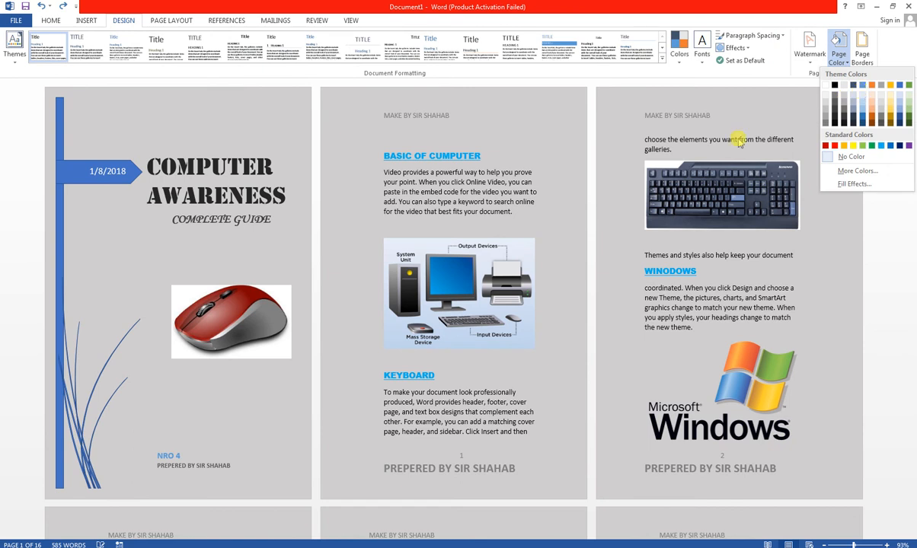
left_click(777, 76)
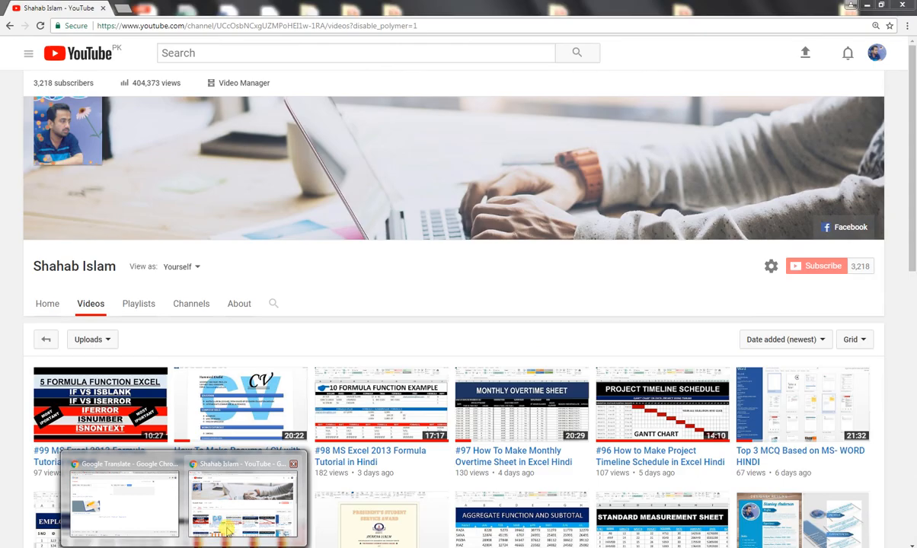
left_click(220, 472)
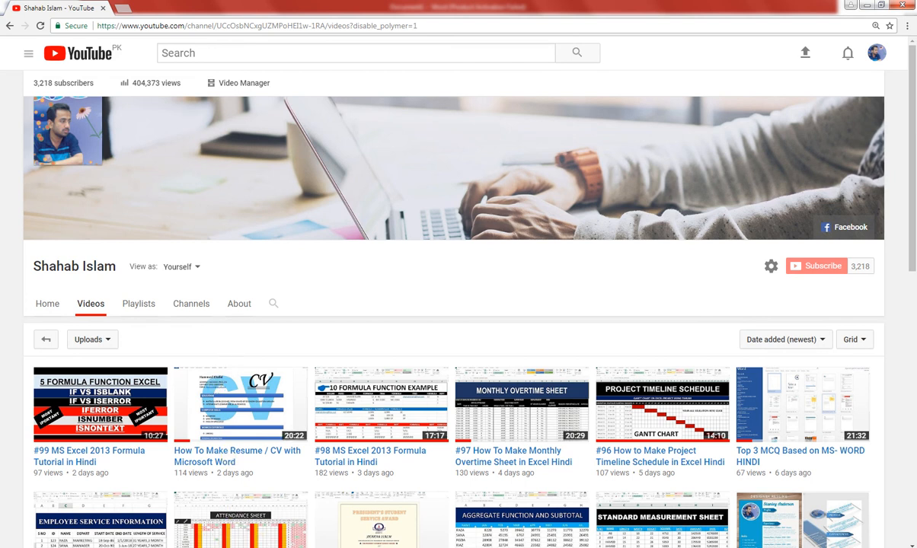
left_click(277, 547)
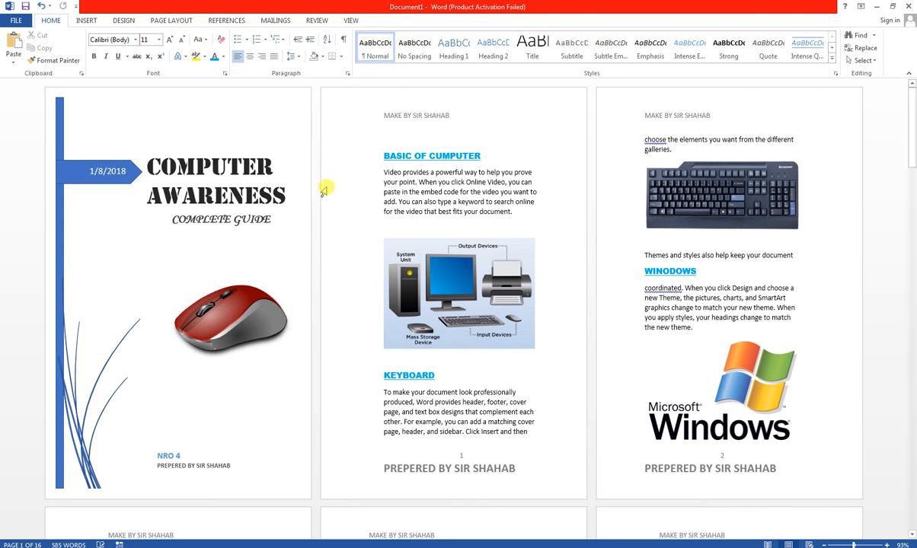
Save the booklet as a Word document named BASIC OF CUMPUTER in the Documents library.
left_click(15, 20)
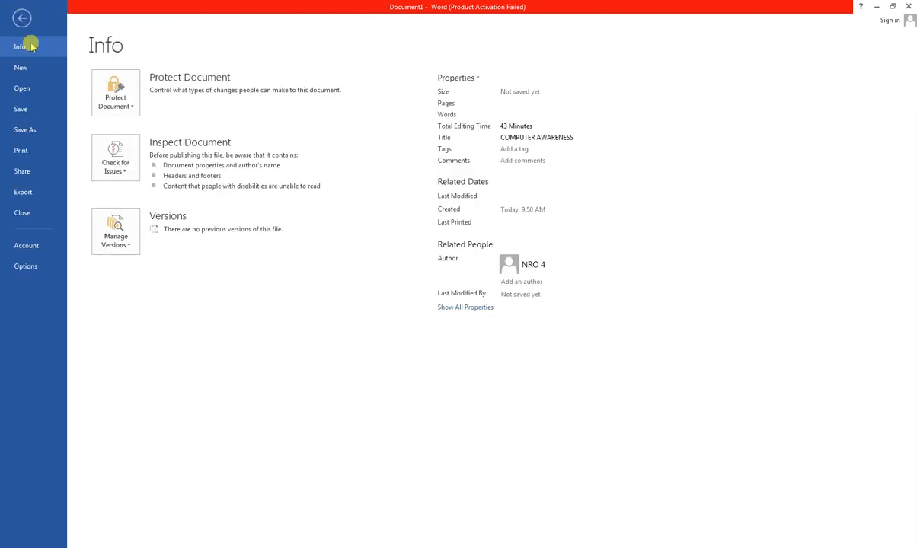
left_click(35, 137)
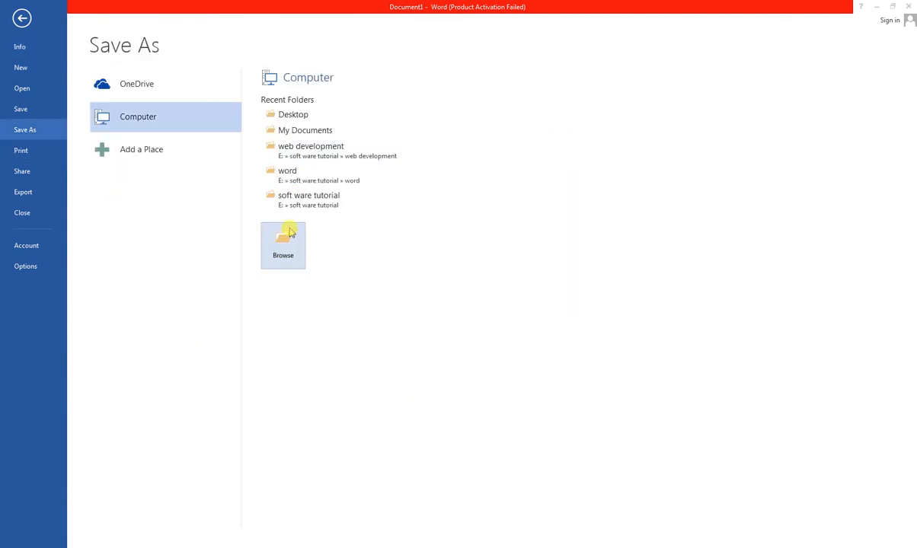
left_click(283, 244)
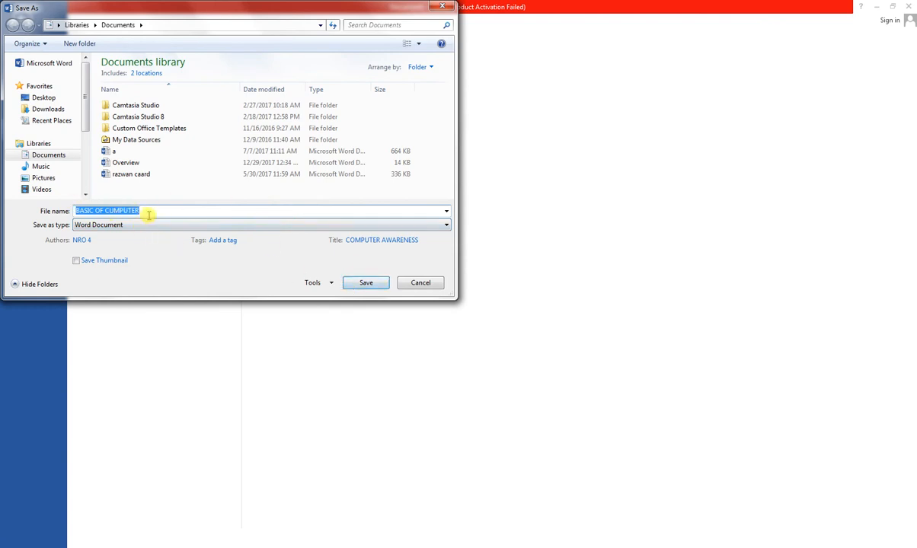
left_click(361, 286)
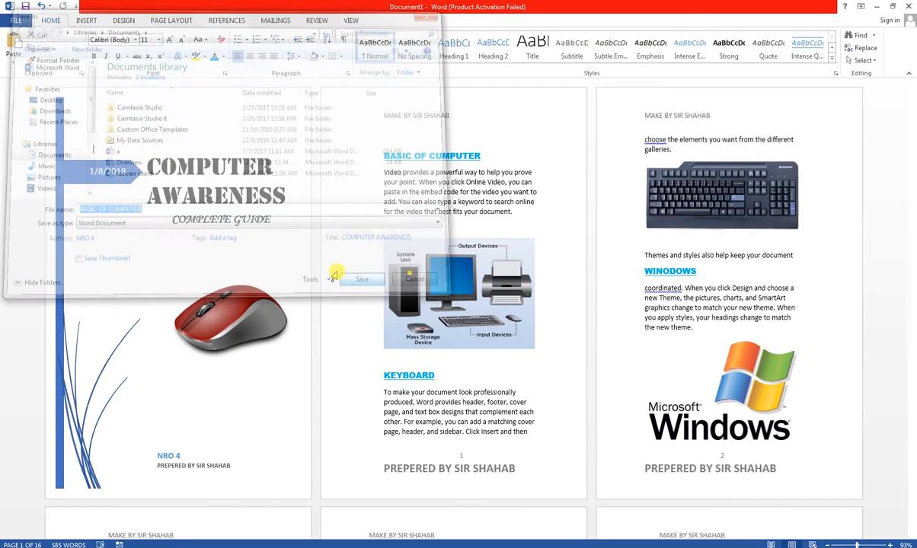
Export the booklet as a PDF named BOOKLET to the Desktop, with standard optimization and opening after publishing.
left_click(16, 21)
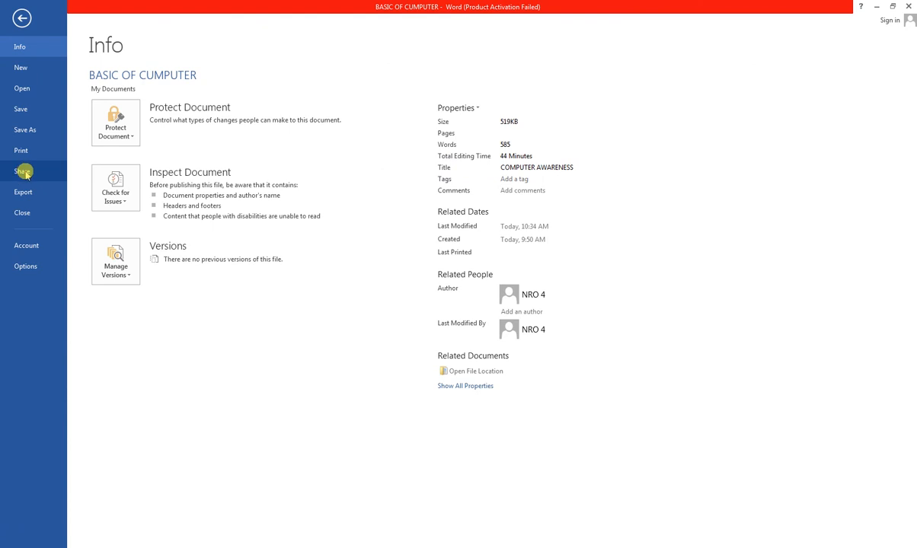
left_click(23, 192)
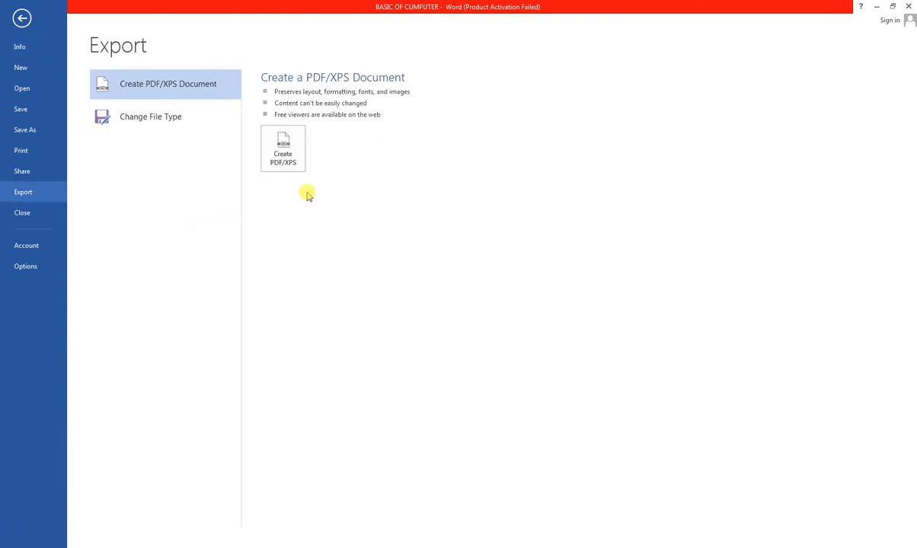
left_click(291, 165)
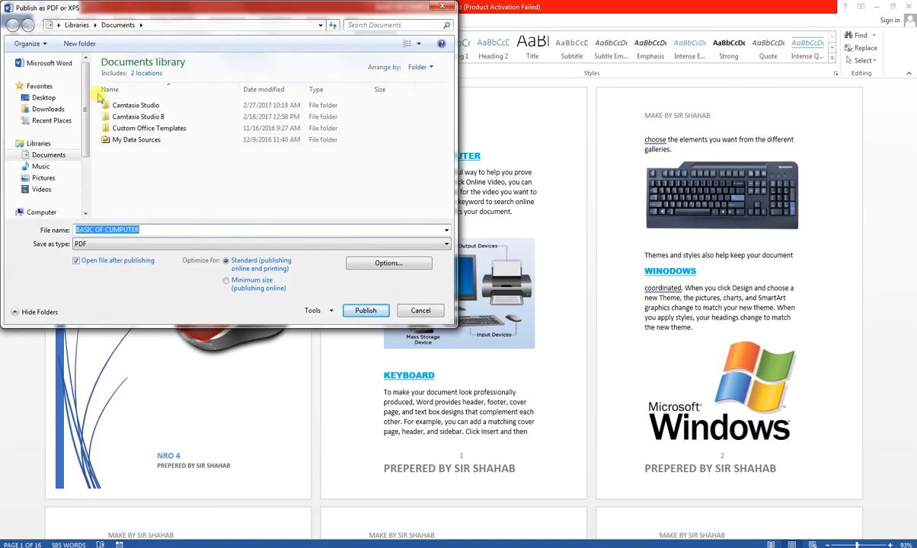
left_click(35, 98)
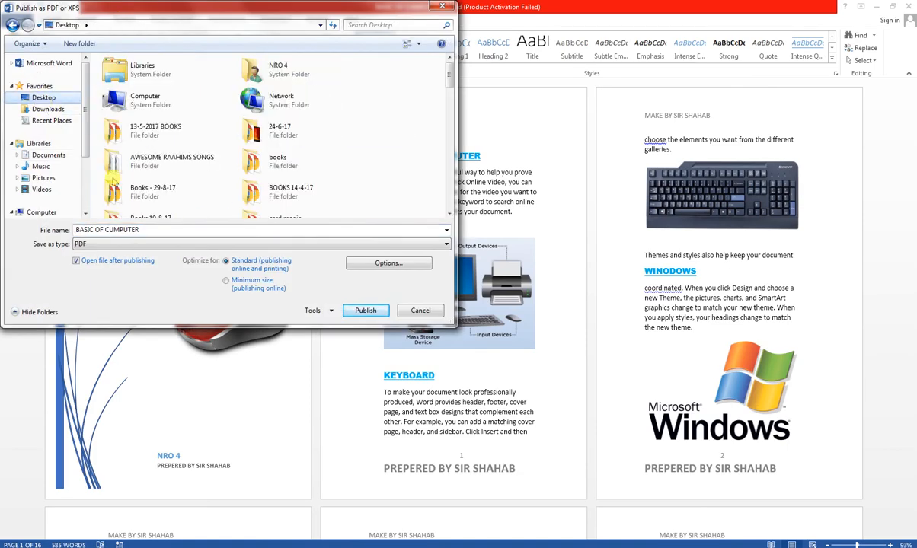
left_click(151, 230)
key("BackSpace")
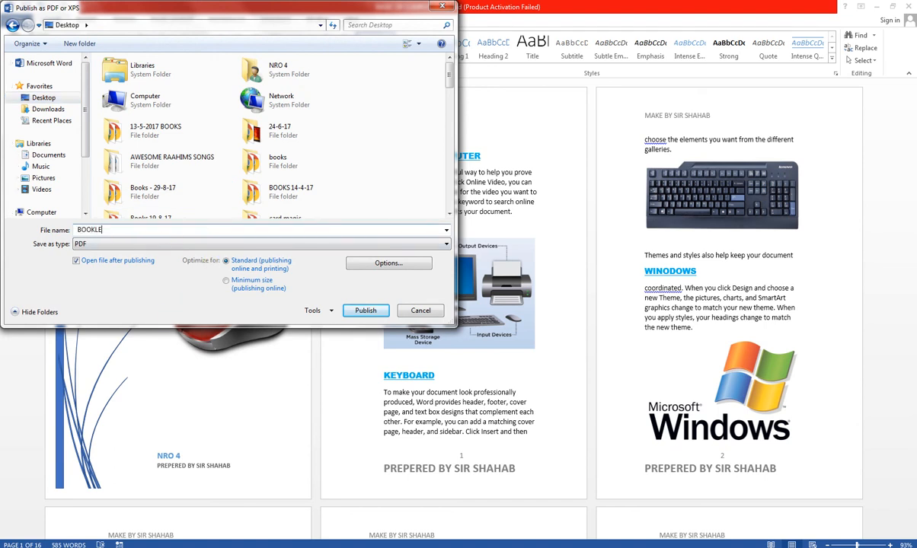
left_click(364, 310)
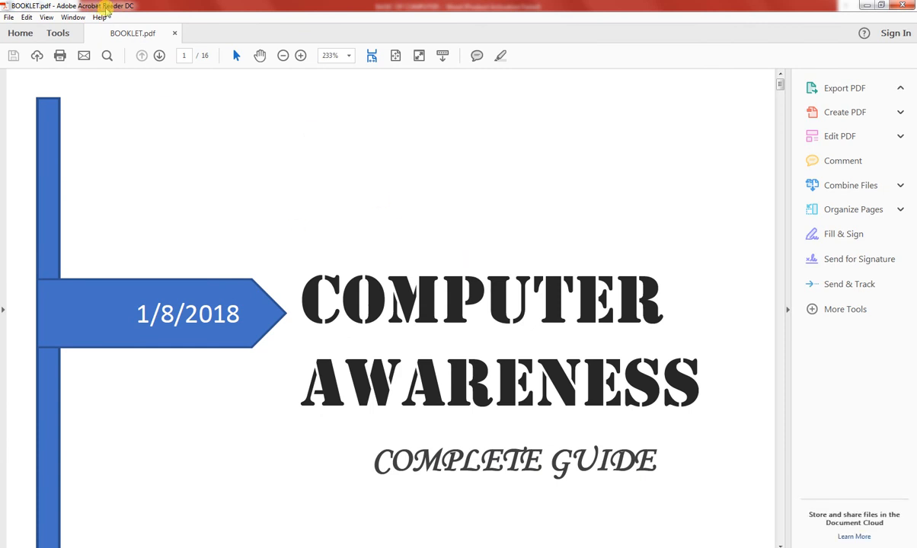
Examine the exported BOOKLET PDF in Acrobat Reader at 100% zoom, checking the cover, headings, pictures, headers and footers.
scroll(550, 268, "down", 2)
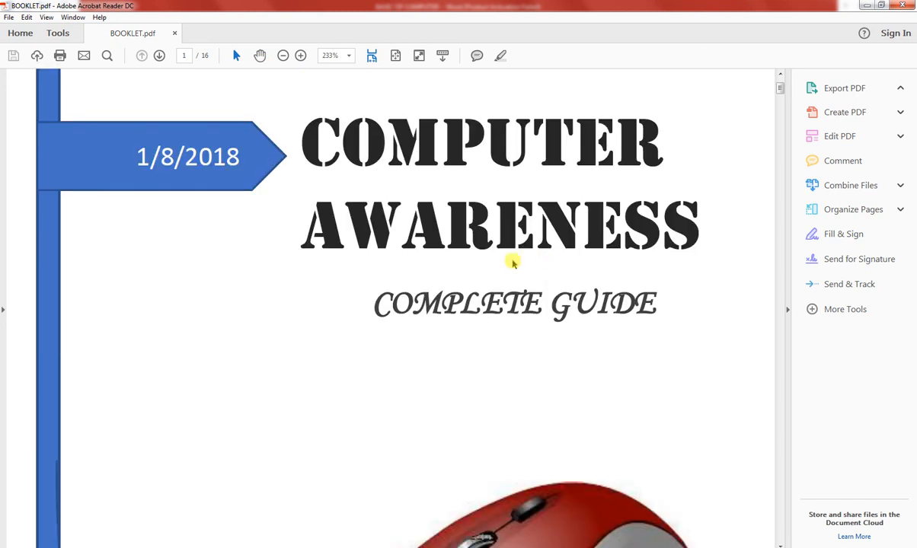
left_click(283, 57)
left_click(284, 56)
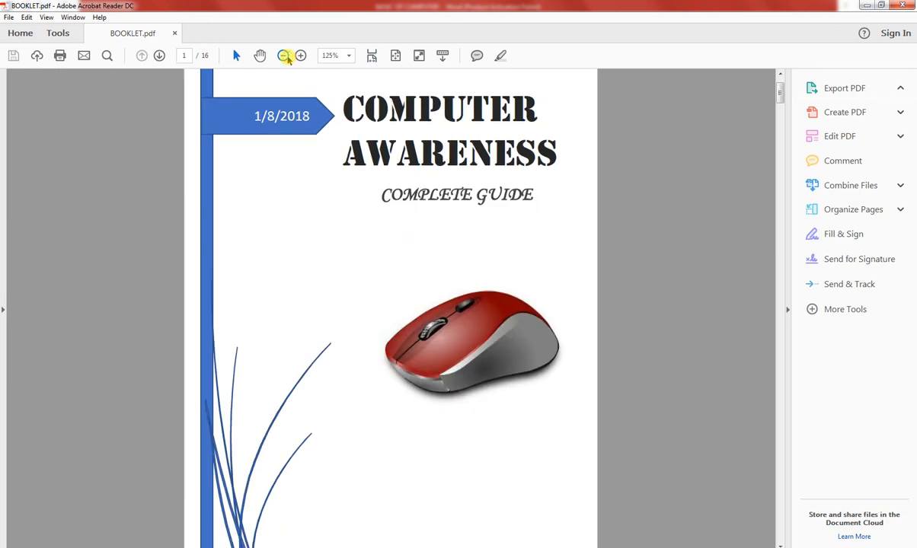
left_click(284, 56)
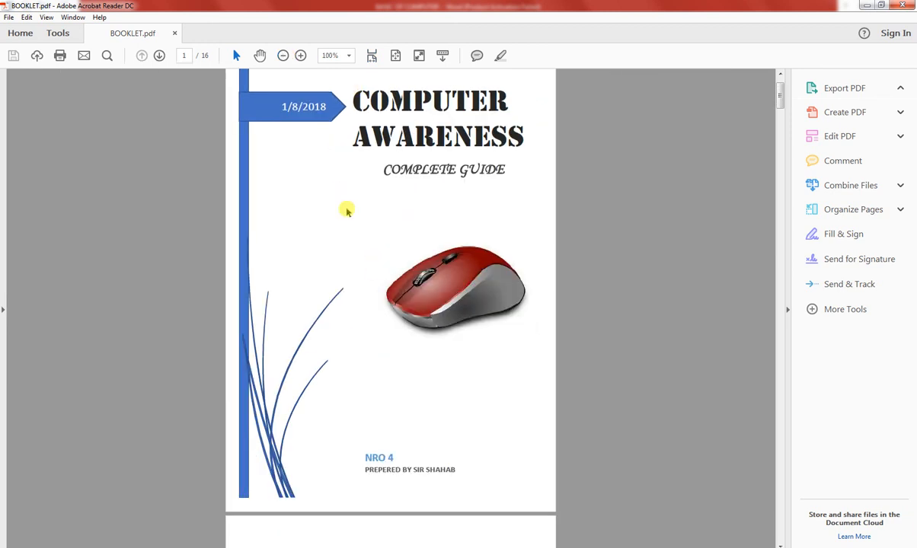
scroll(429, 276, "down", 15)
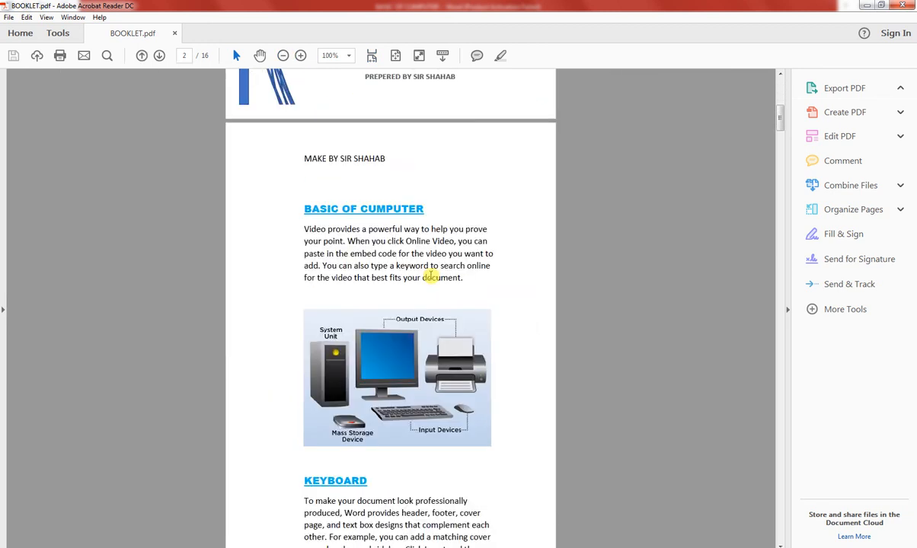
scroll(429, 279, "down", 15)
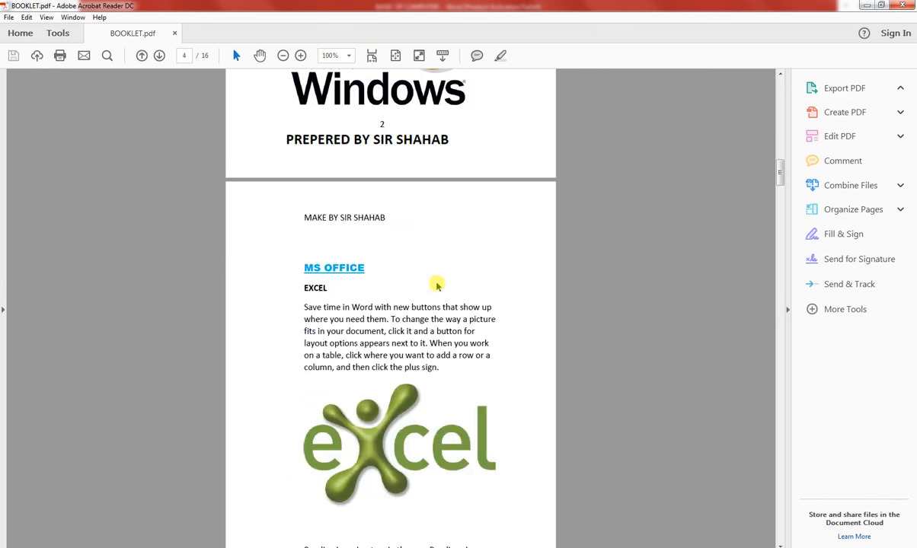
scroll(436, 282, "down", 15)
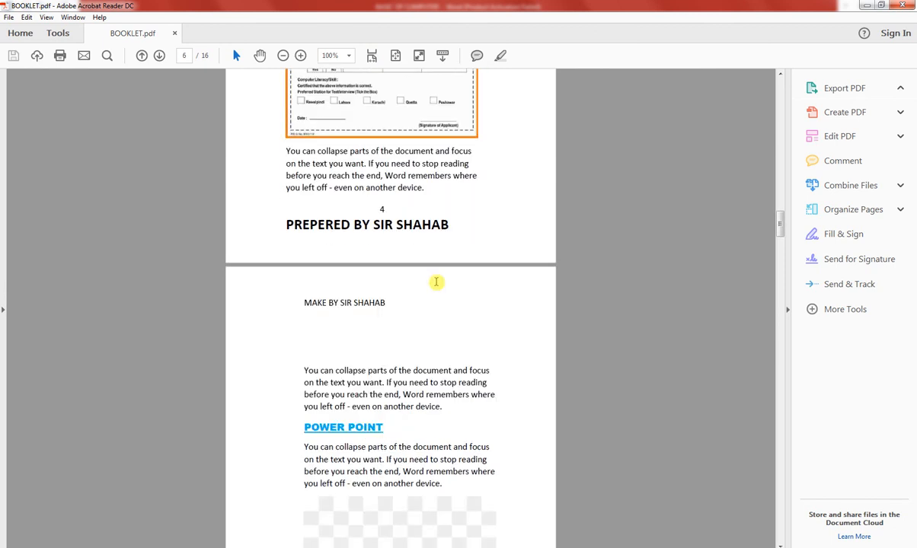
scroll(435, 283, "down", 15)
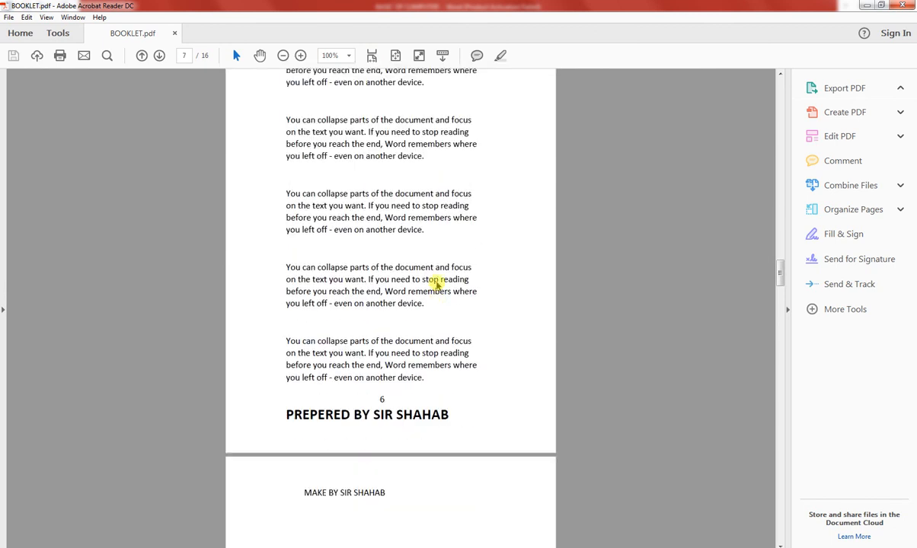
scroll(436, 284, "down", 2)
scroll(436, 282, "up", 10)
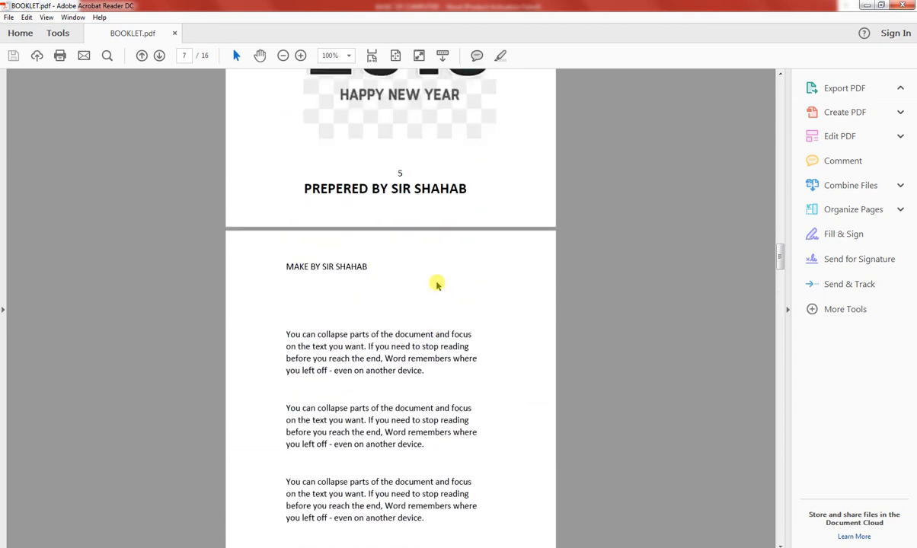
scroll(436, 282, "up", 10)
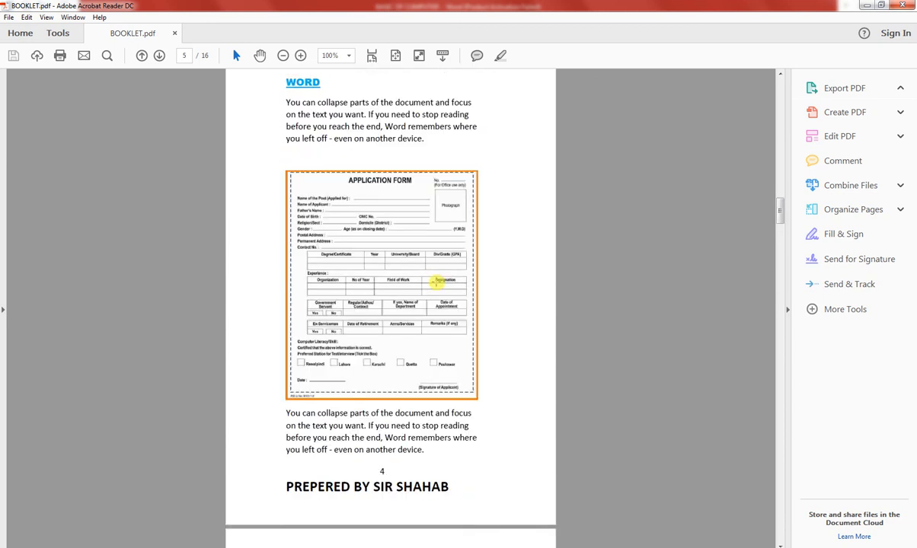
scroll(438, 284, "up", 2)
scroll(437, 283, "up", 15)
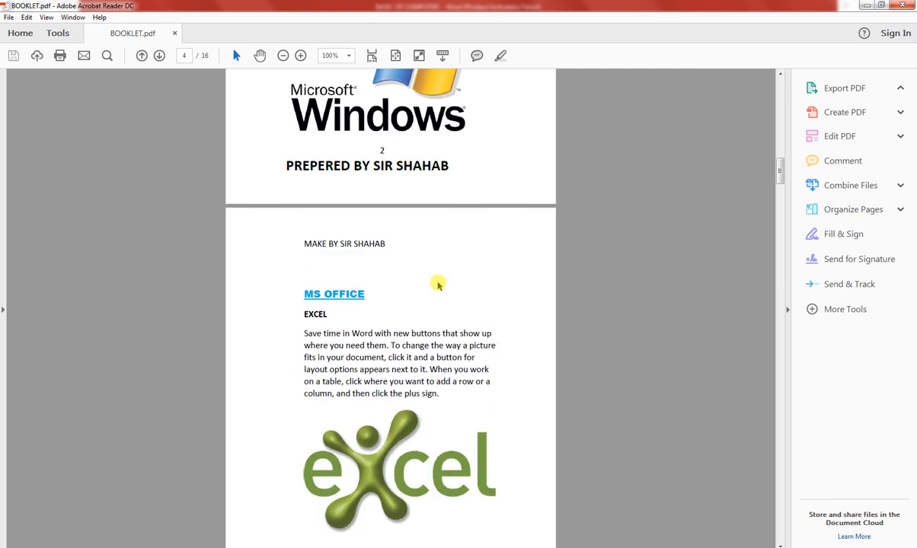
scroll(437, 282, "up", 20)
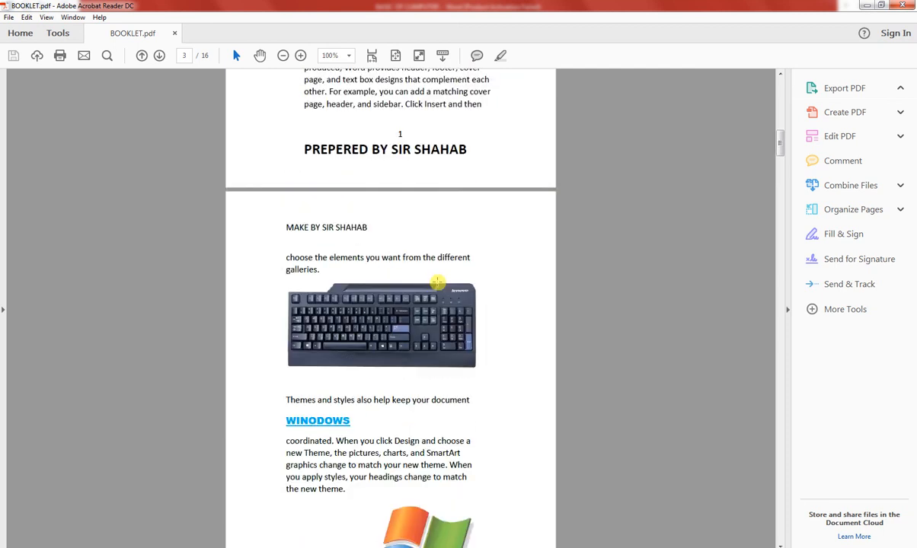
scroll(449, 296, "up", 3)
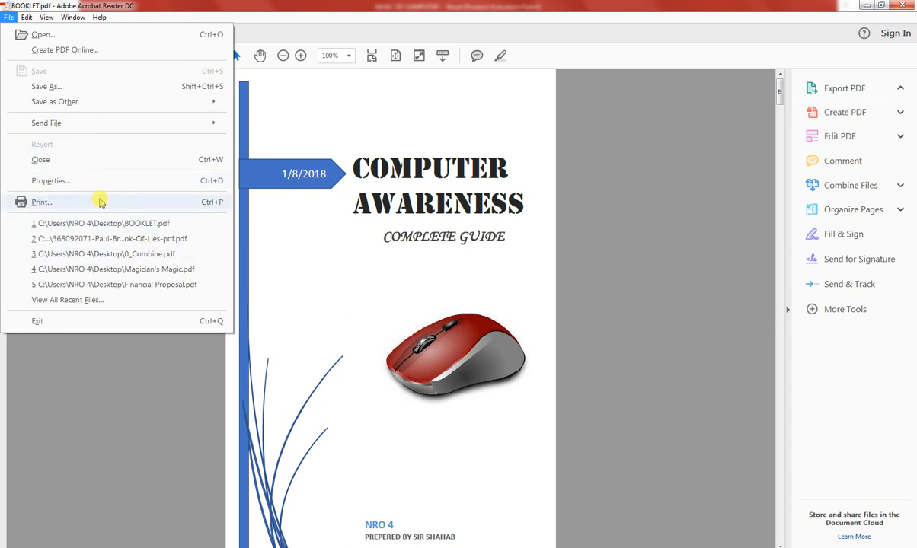
left_click(623, 268)
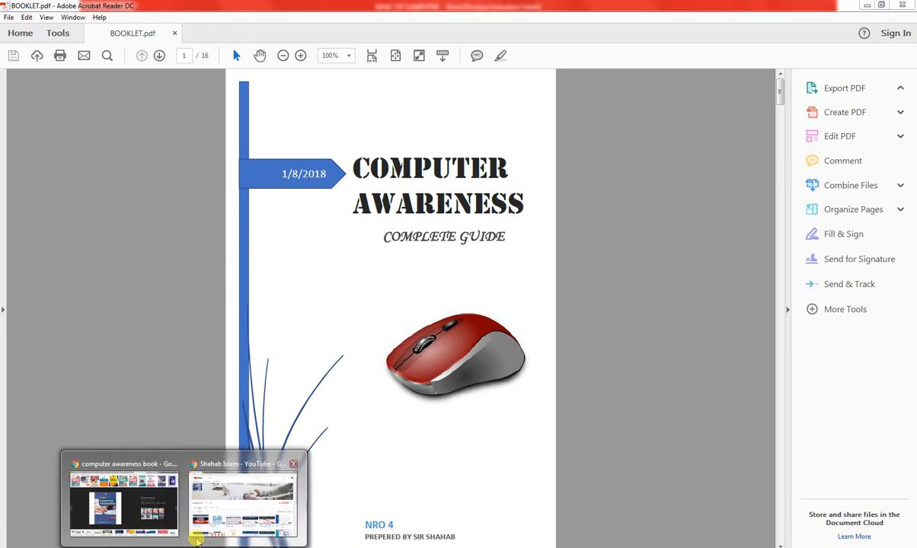
left_click(243, 488)
scroll(403, 287, "down", 3)
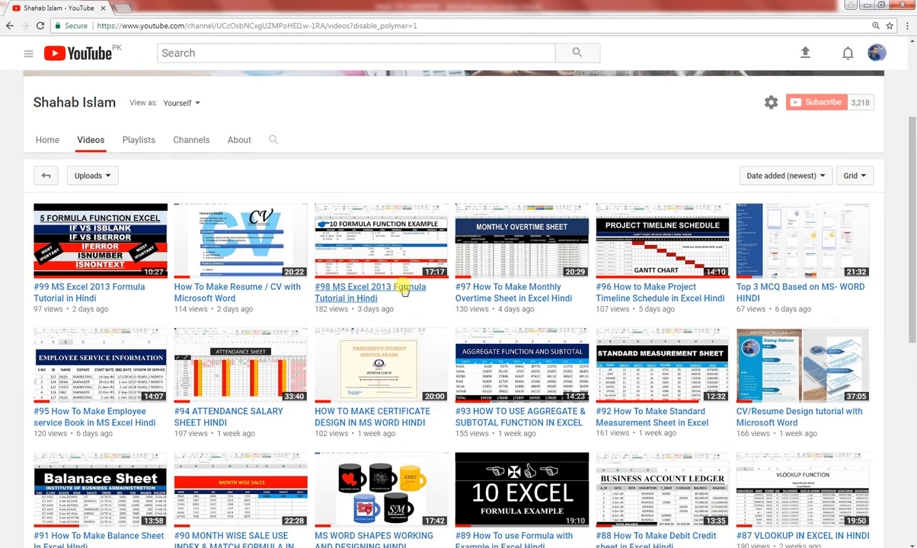
scroll(402, 288, "up", 3)
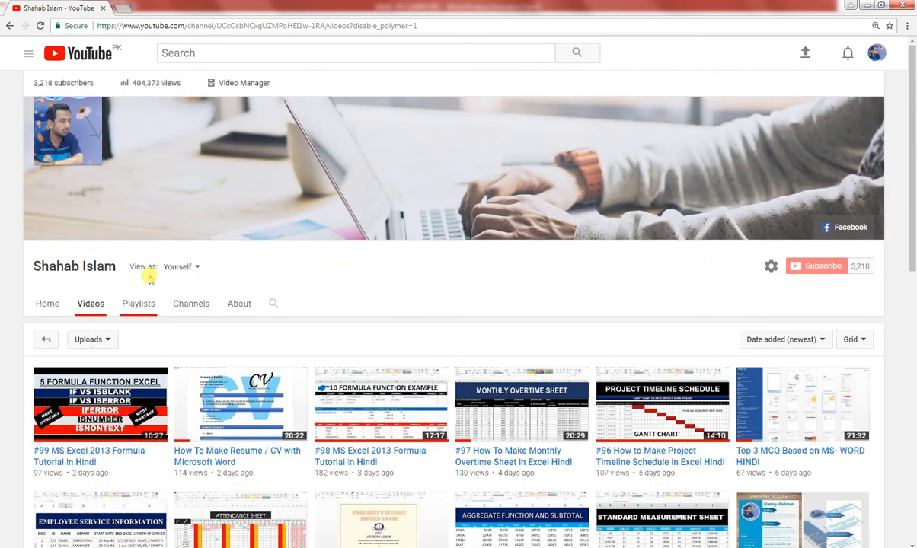